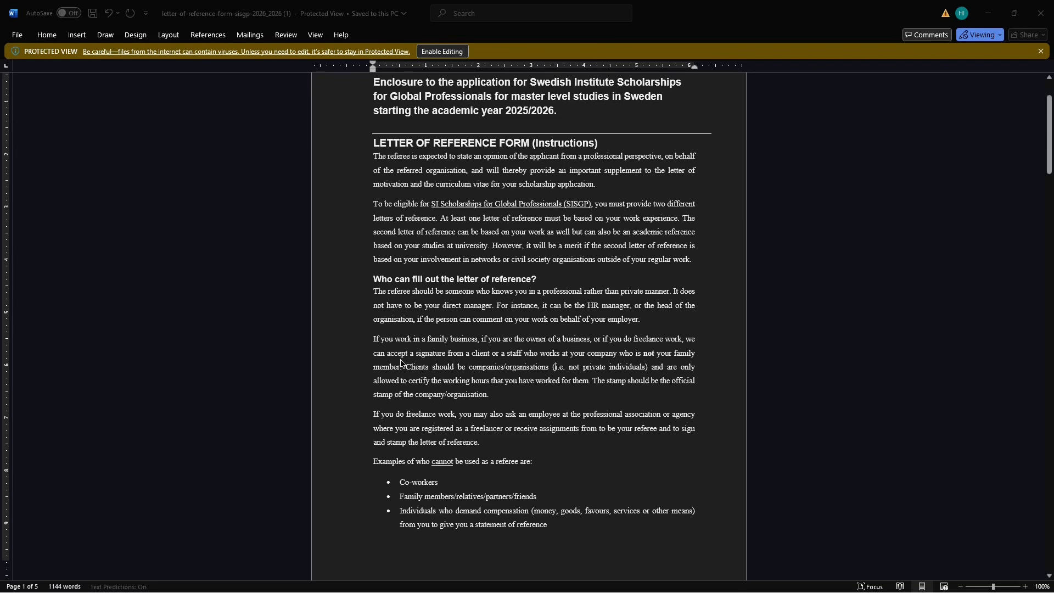
- Scroll down to page 2's Requirement, Submission and Authenticity guidance
scroll(401, 362, down, 1)
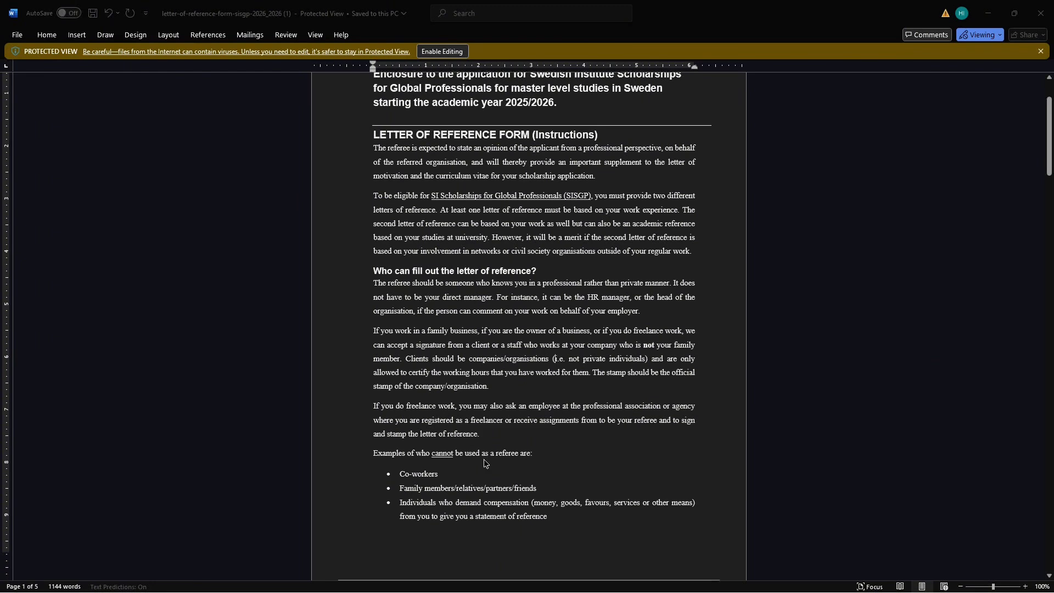
scroll(483, 461, down, 1)
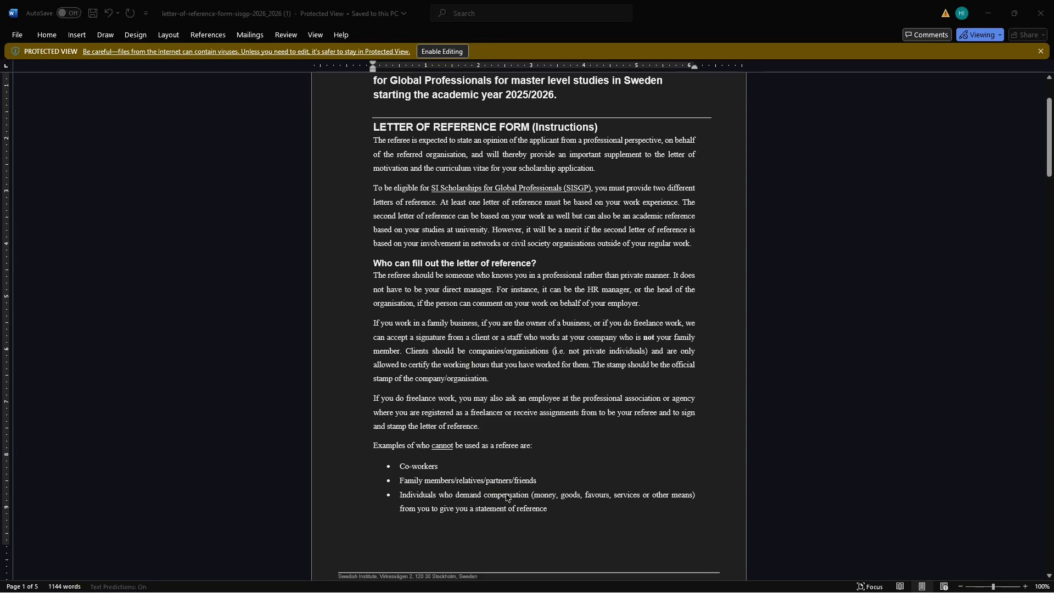
scroll(513, 497, down, 1)
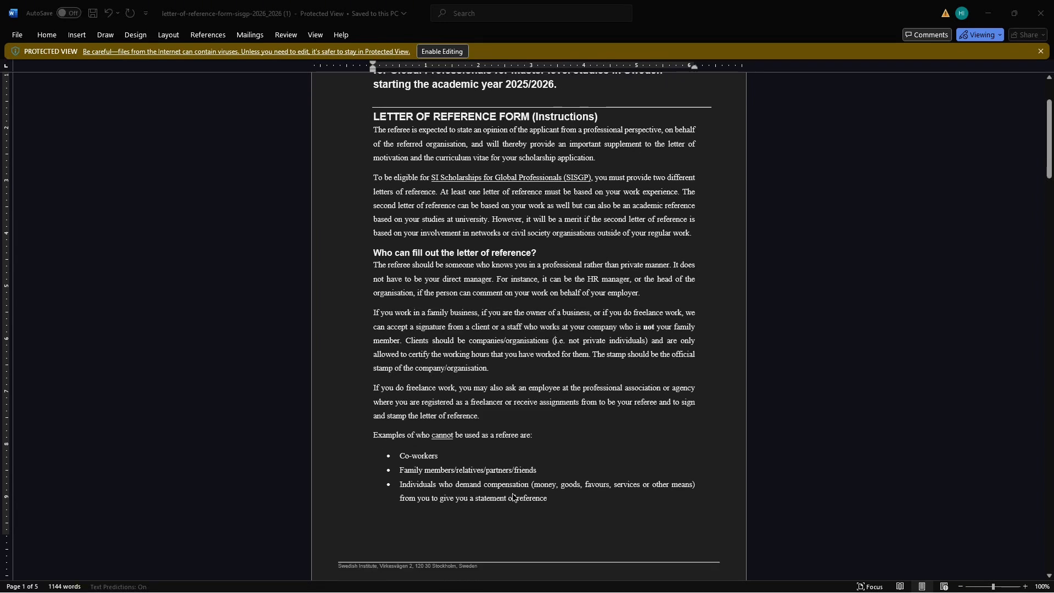
scroll(512, 497, down, 3)
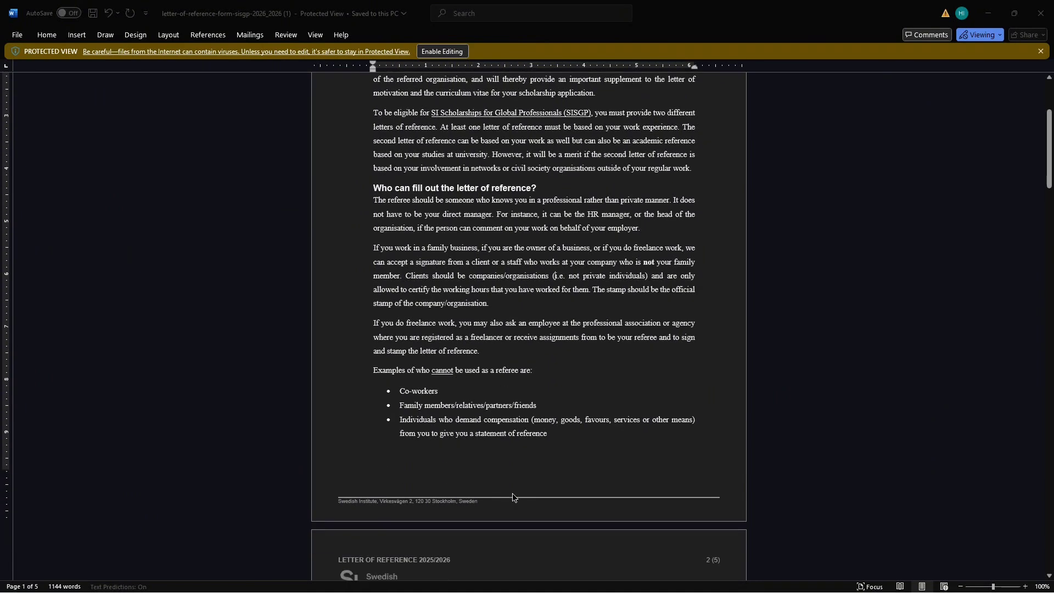
click(591, 431)
scroll(591, 431, down, 10)
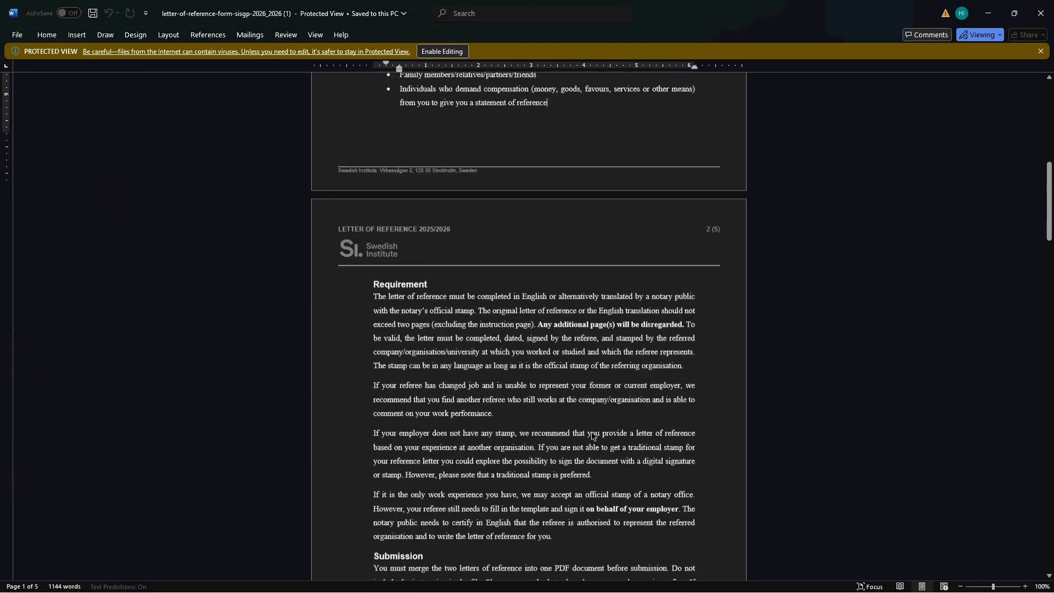
scroll(591, 431, down, 4)
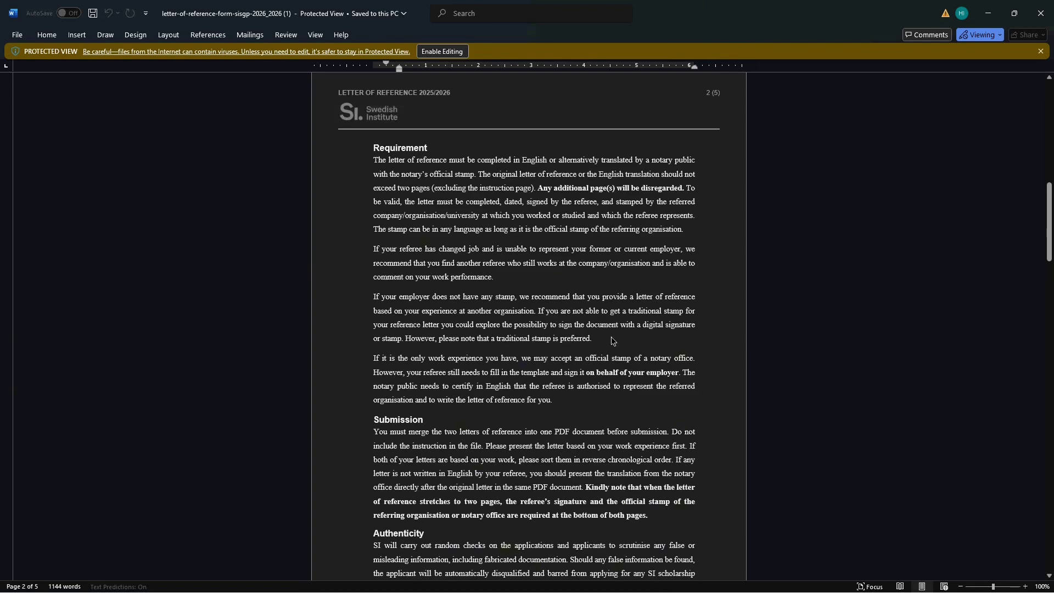
scroll(611, 337, down, 2)
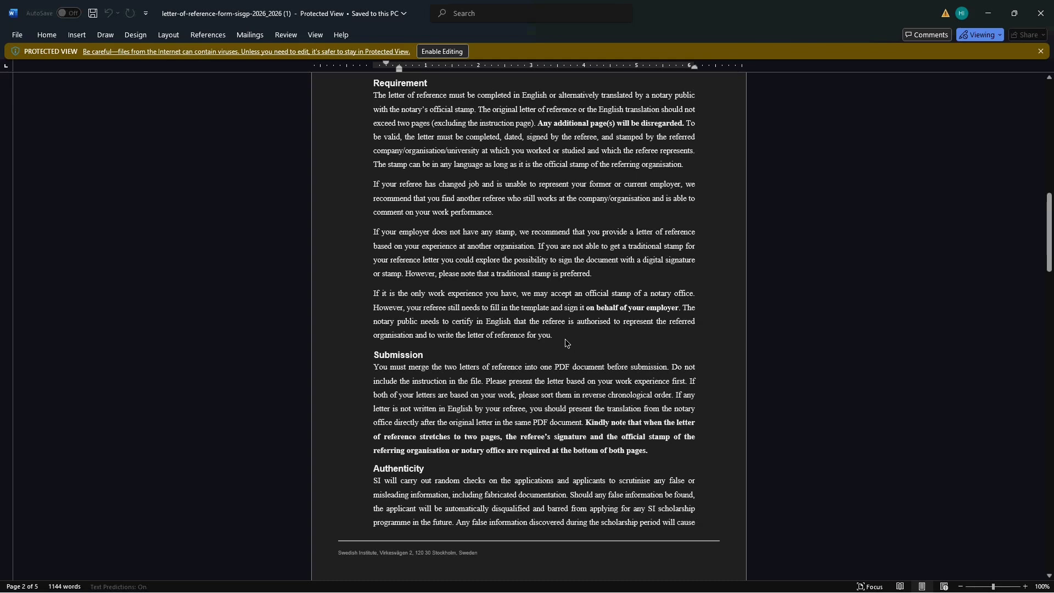
scroll(547, 353, down, 1)
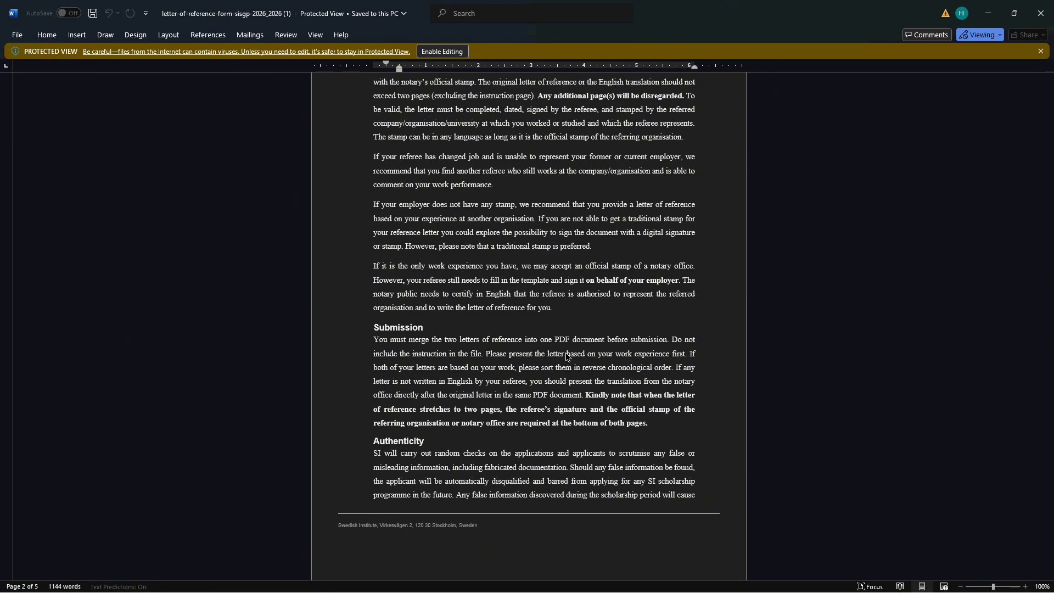
scroll(565, 356, up, 9)
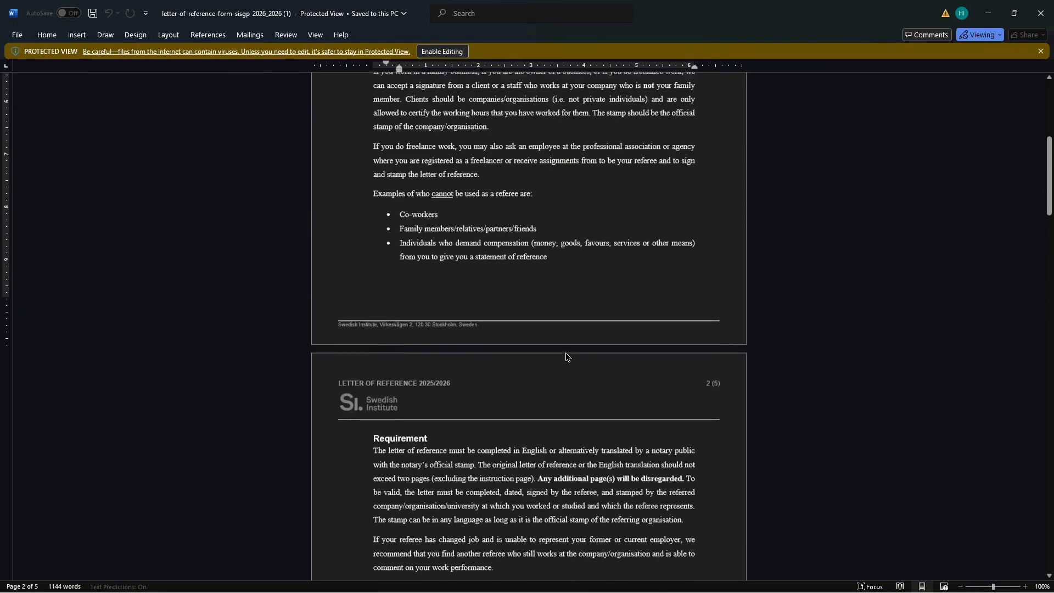
scroll(565, 355, up, 2)
scroll(566, 355, down, 7)
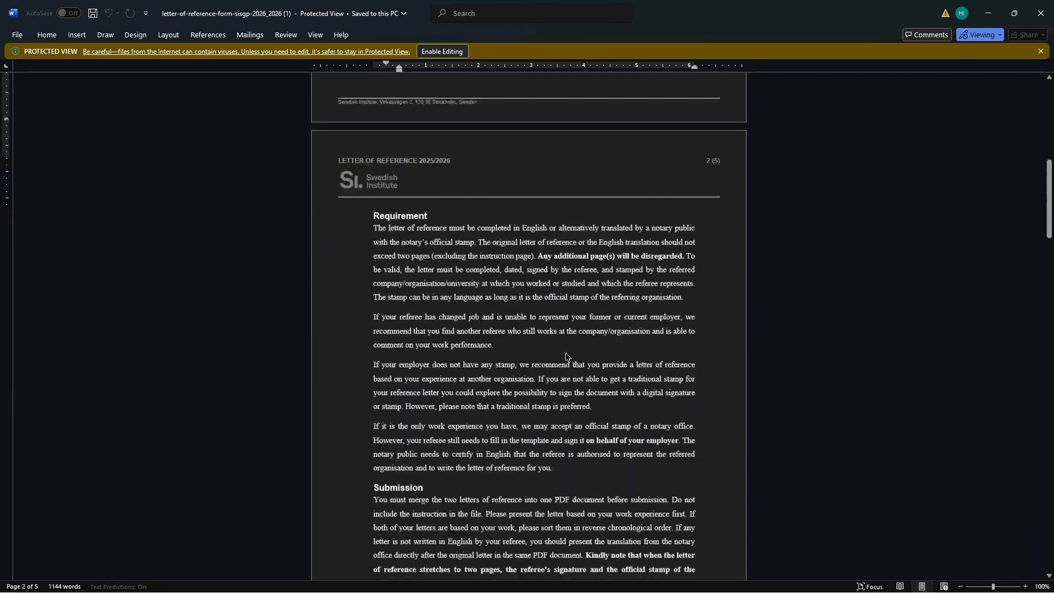
scroll(566, 355, up, 7)
scroll(565, 356, up, 7)
scroll(565, 355, down, 15)
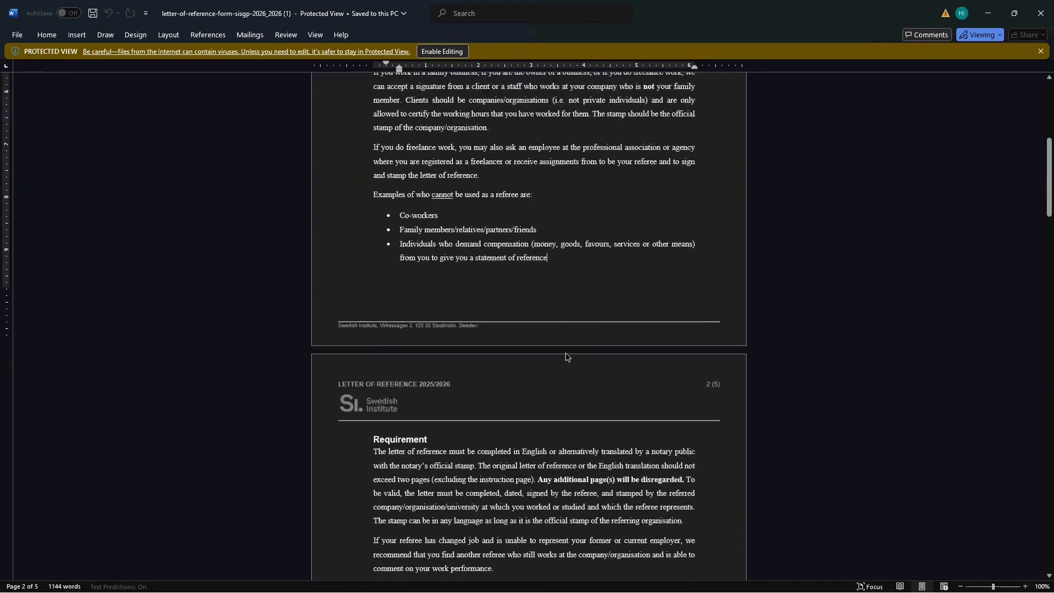
scroll(566, 356, down, 15)
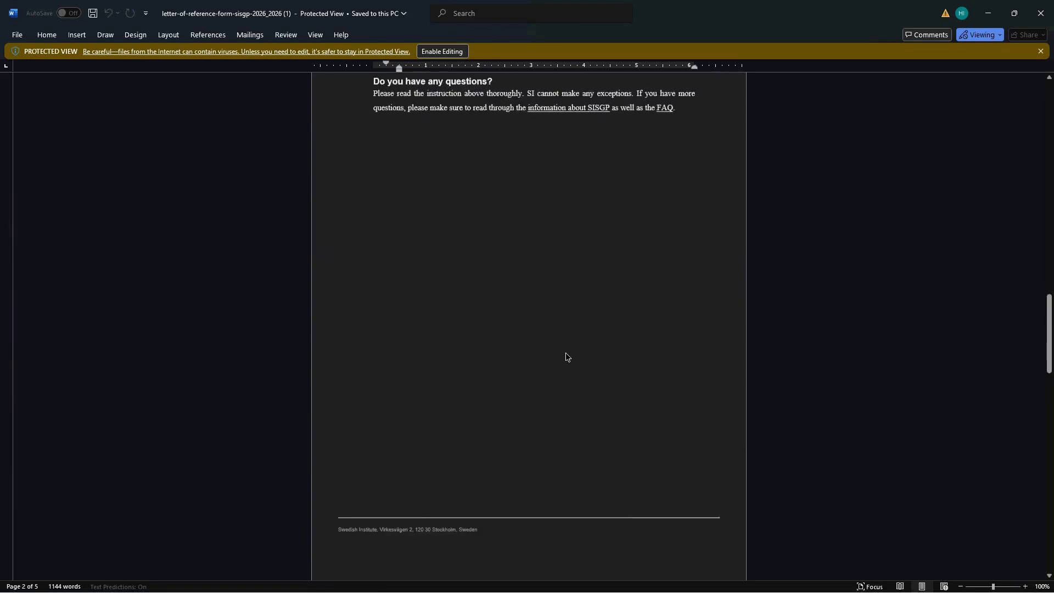
scroll(565, 354, down, 10)
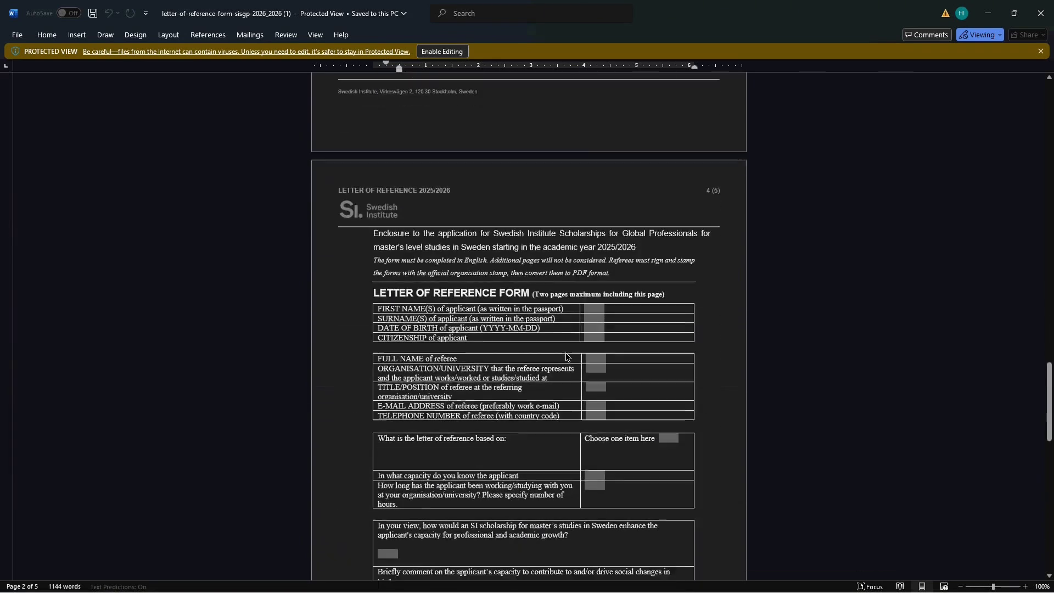
scroll(565, 356, down, 18)
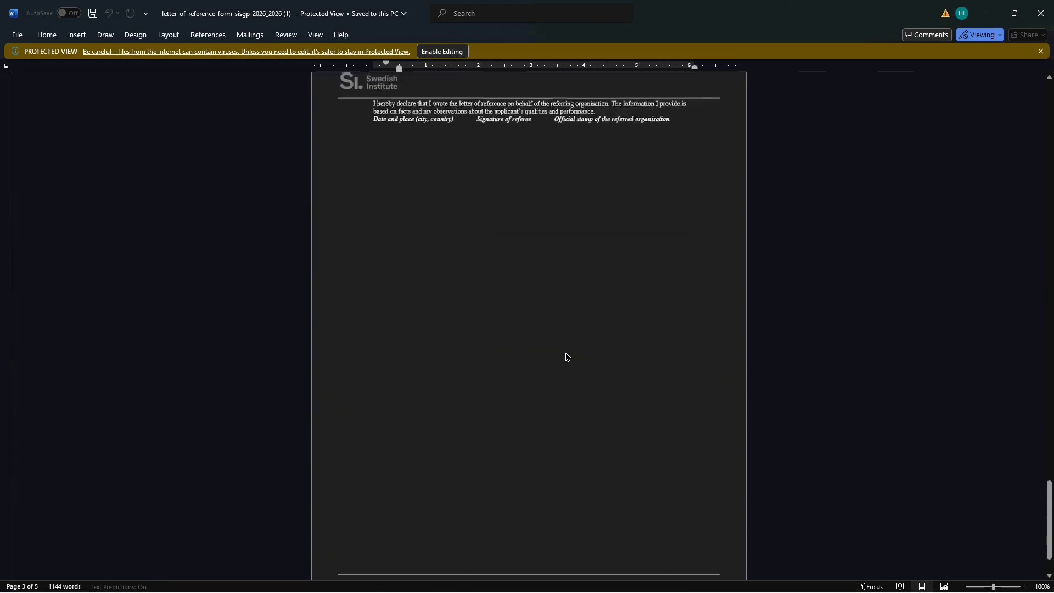
scroll(565, 356, up, 5)
scroll(566, 354, up, 20)
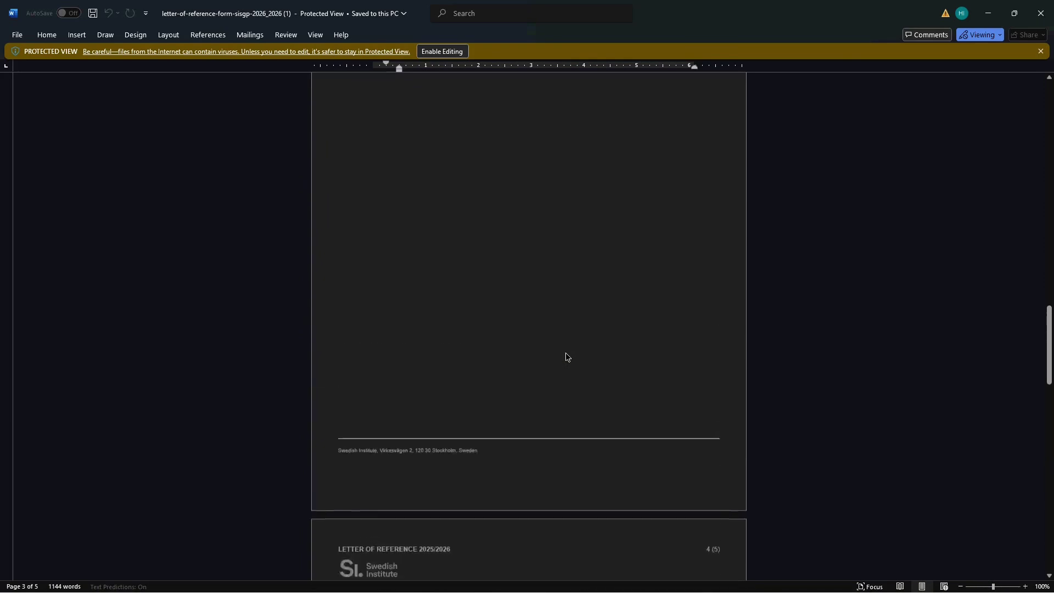
scroll(565, 356, up, 5)
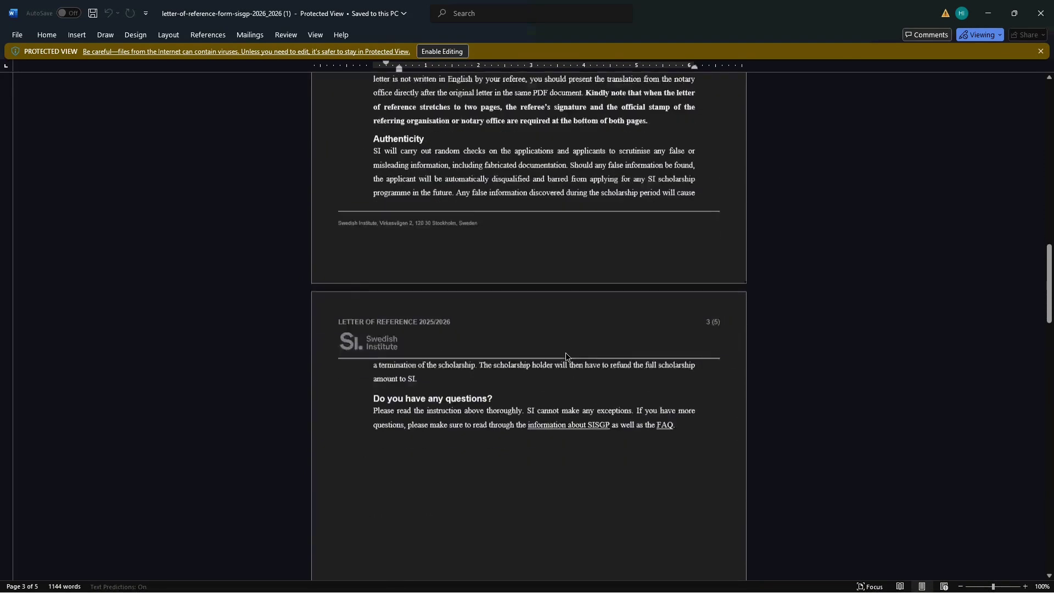
scroll(566, 357, down, 3)
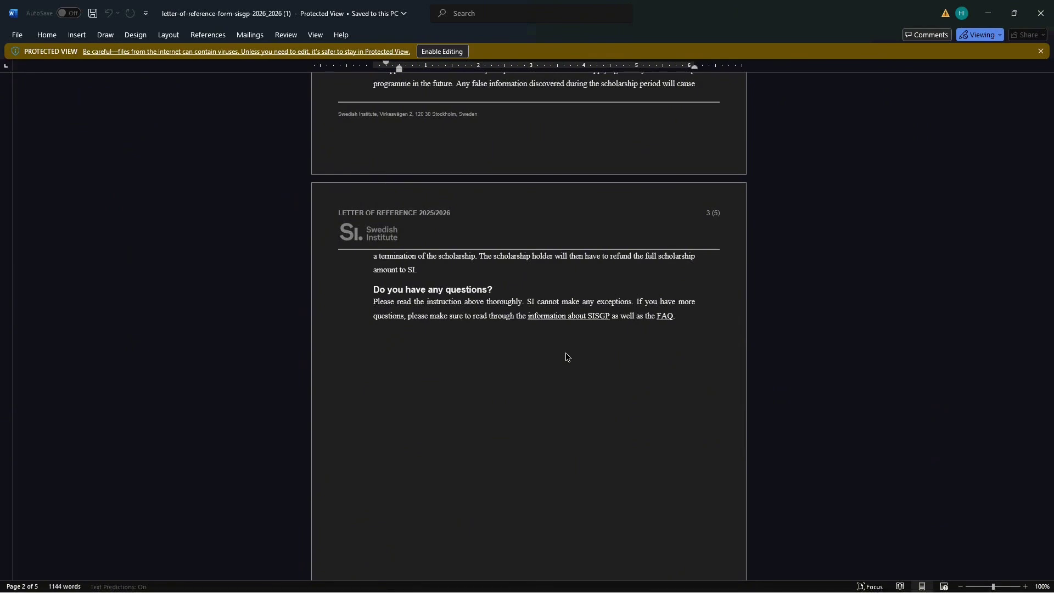
scroll(565, 352, up, 5)
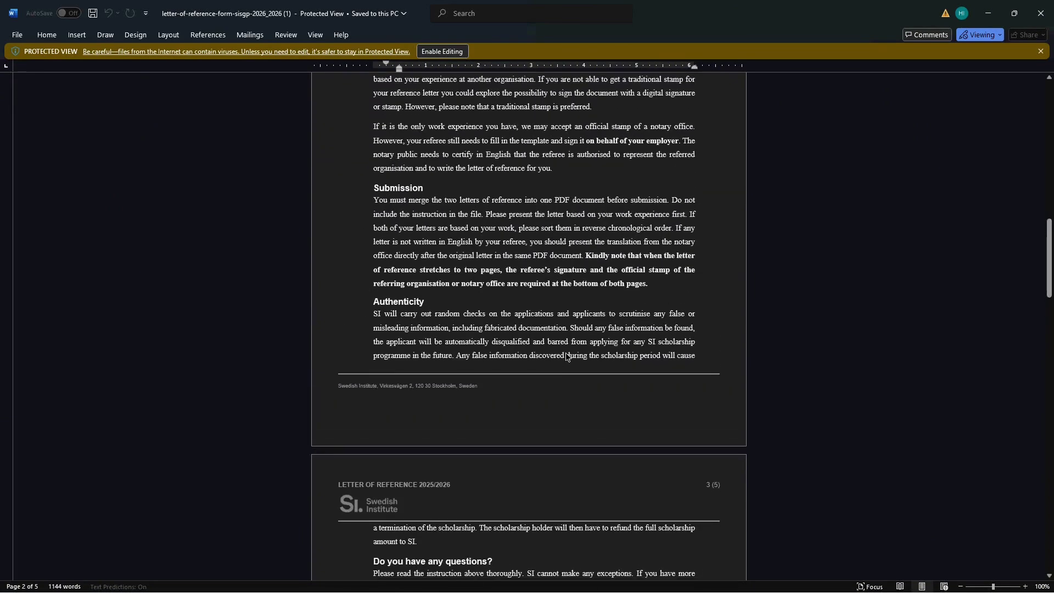
scroll(567, 356, down, 1)
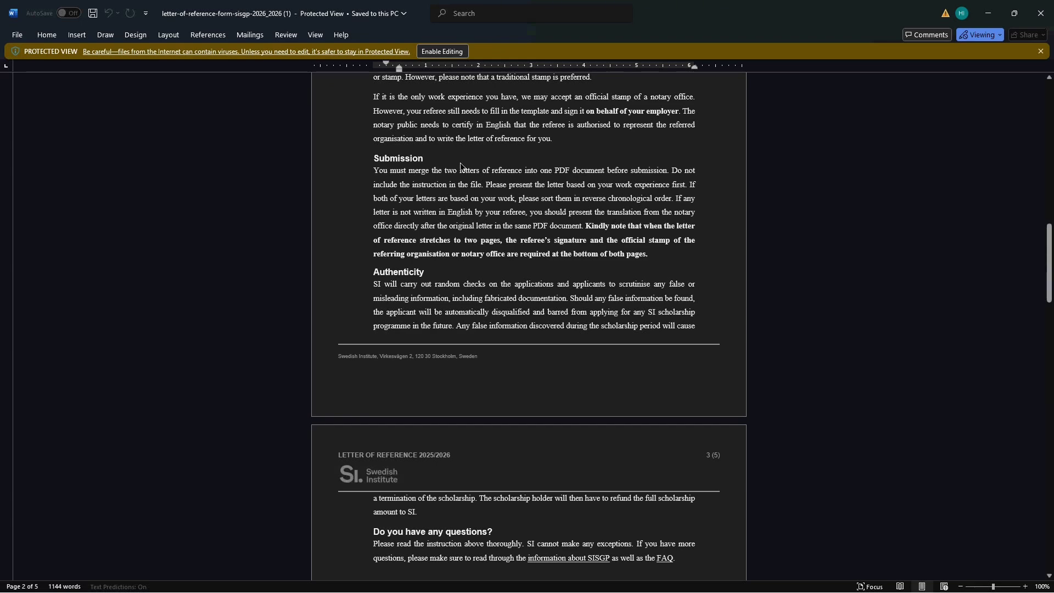
scroll(538, 327, down, 3)
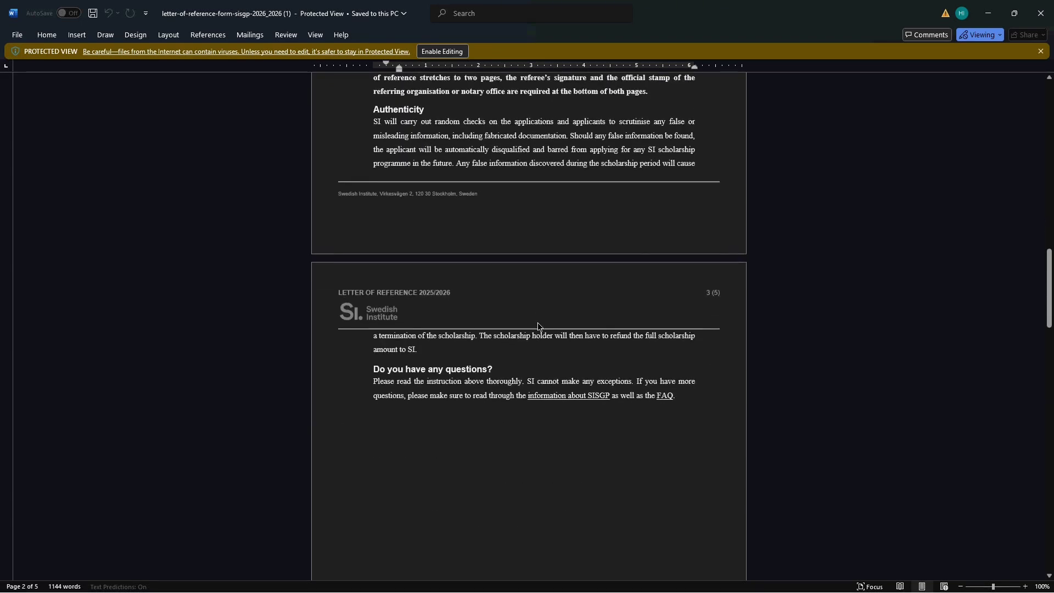
scroll(538, 327, up, 1)
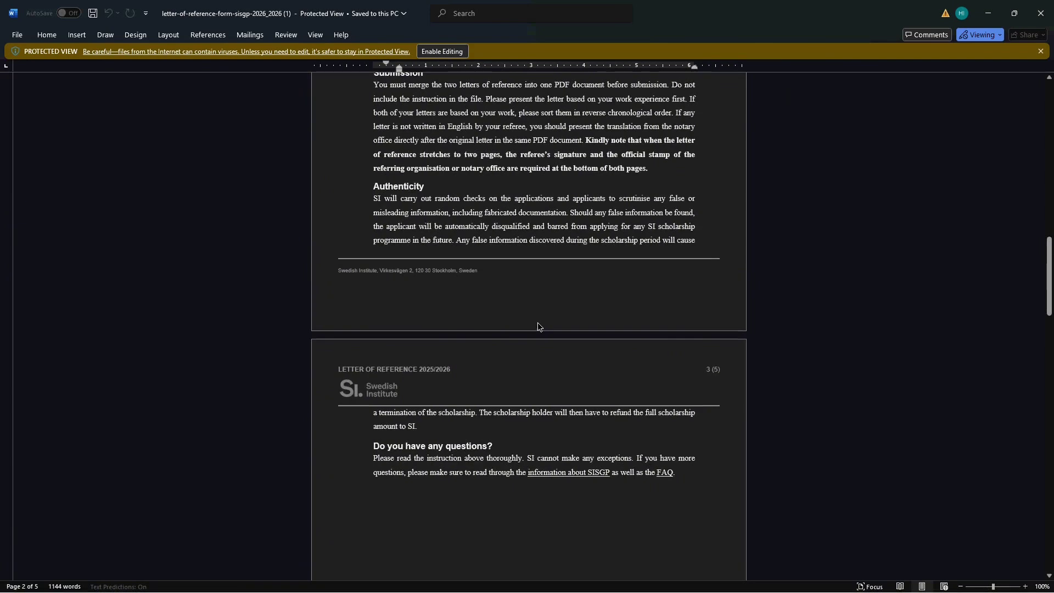
scroll(538, 326, down, 9)
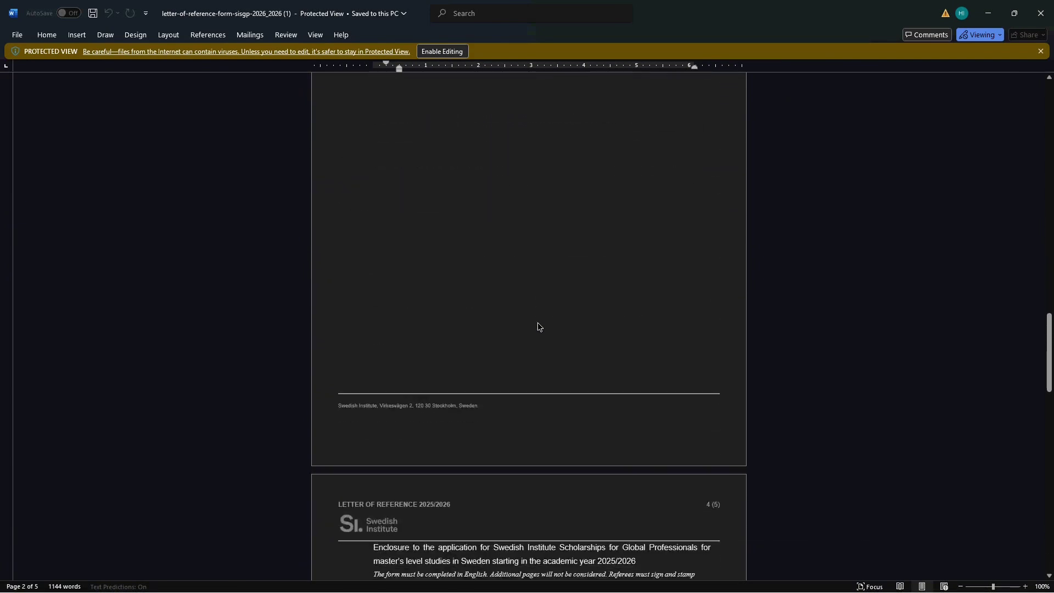
scroll(538, 326, down, 9)
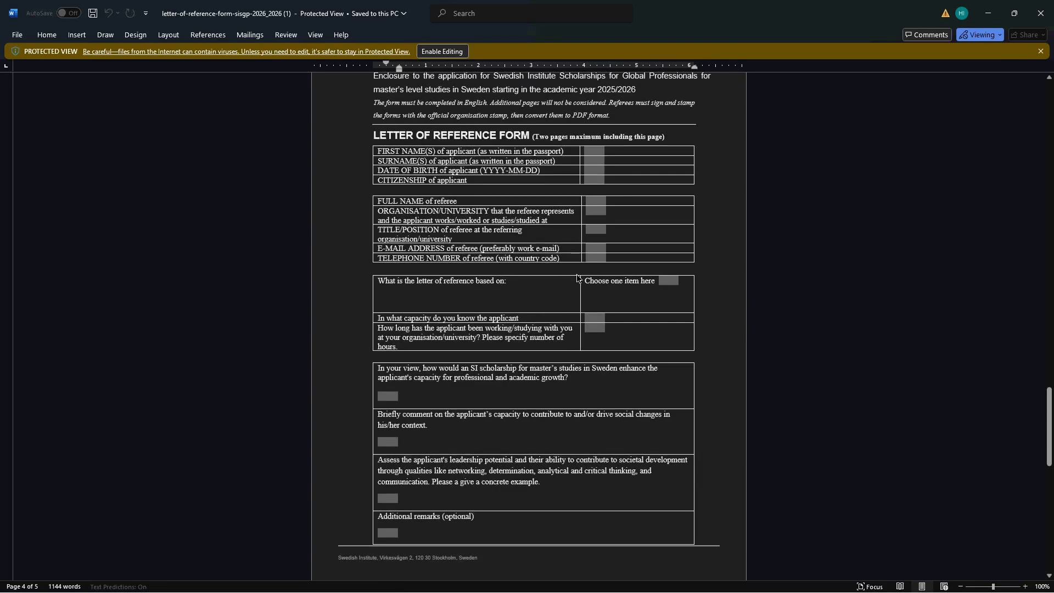
scroll(576, 276, up, 1)
scroll(576, 276, down, 1)
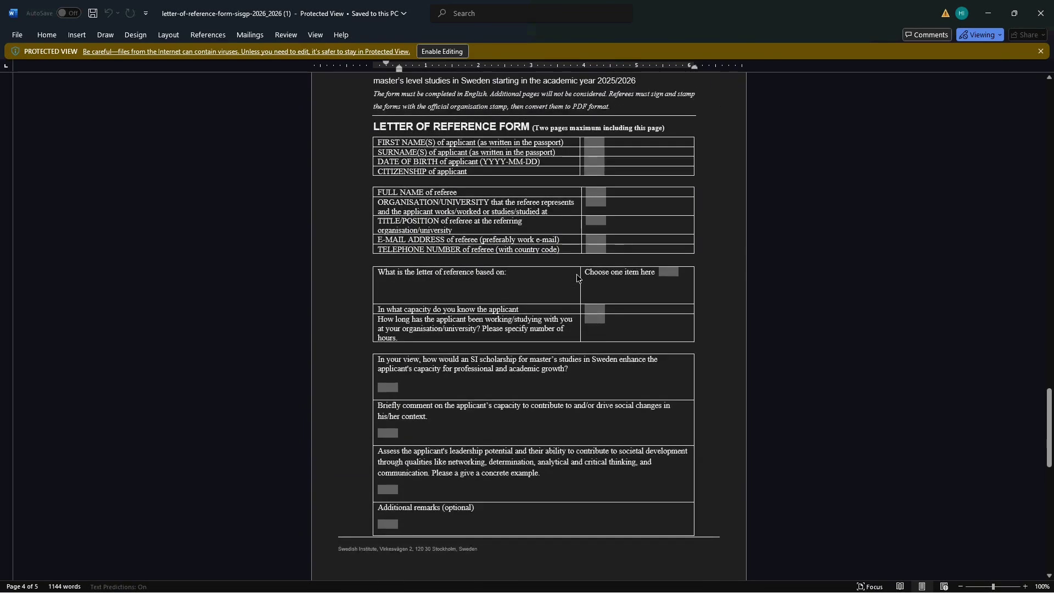
scroll(576, 277, down, 10)
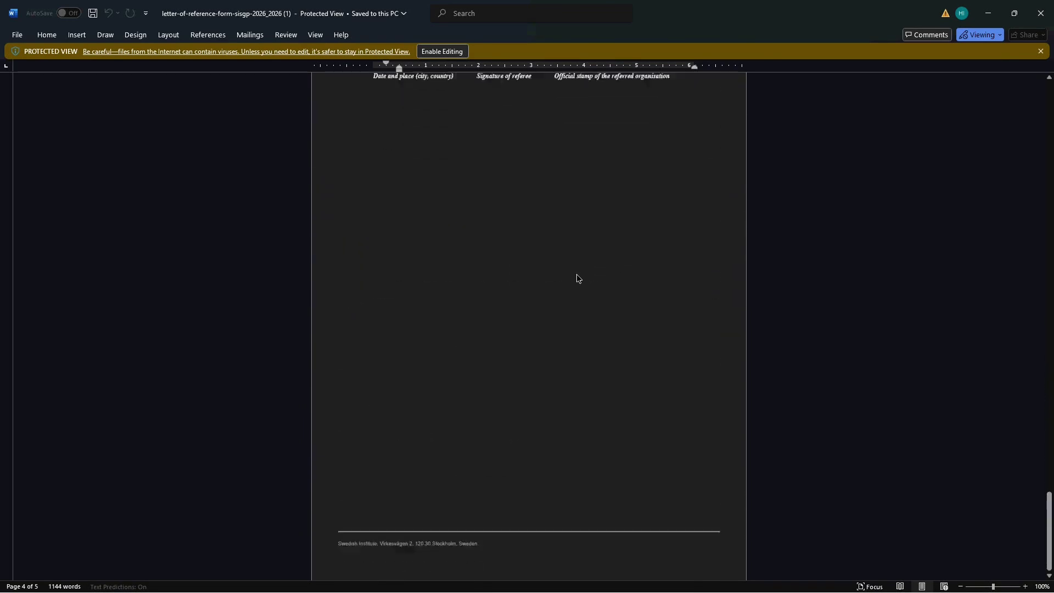
scroll(576, 278, up, 10)
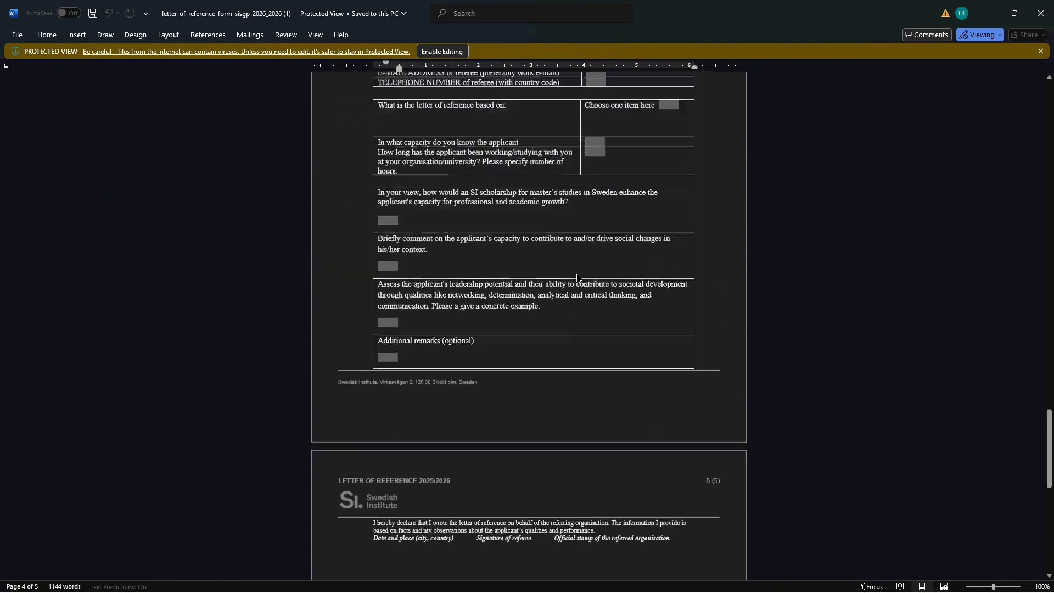
scroll(576, 277, up, 2)
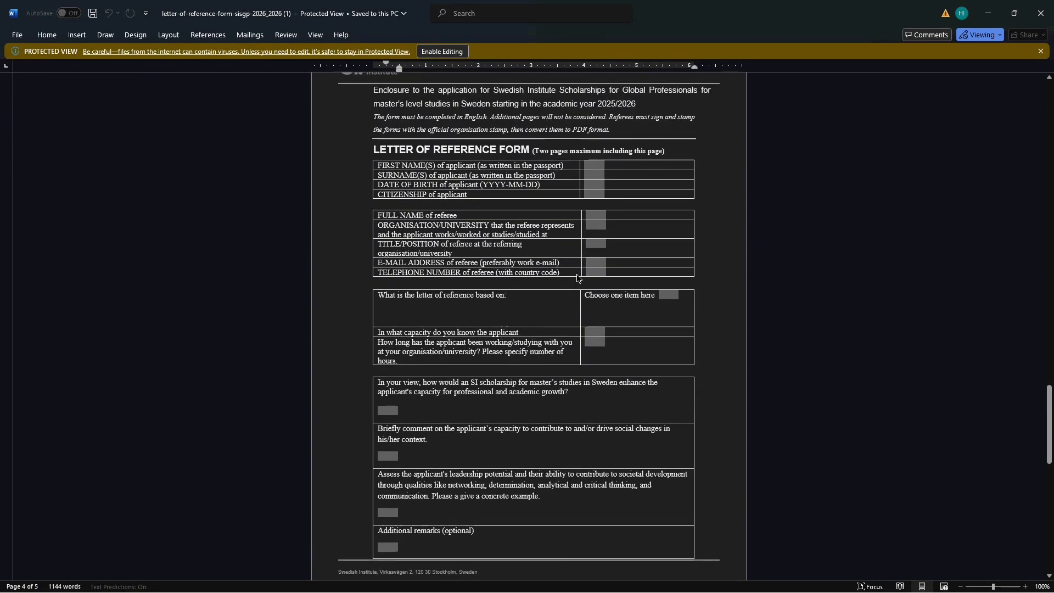
scroll(576, 277, up, 1)
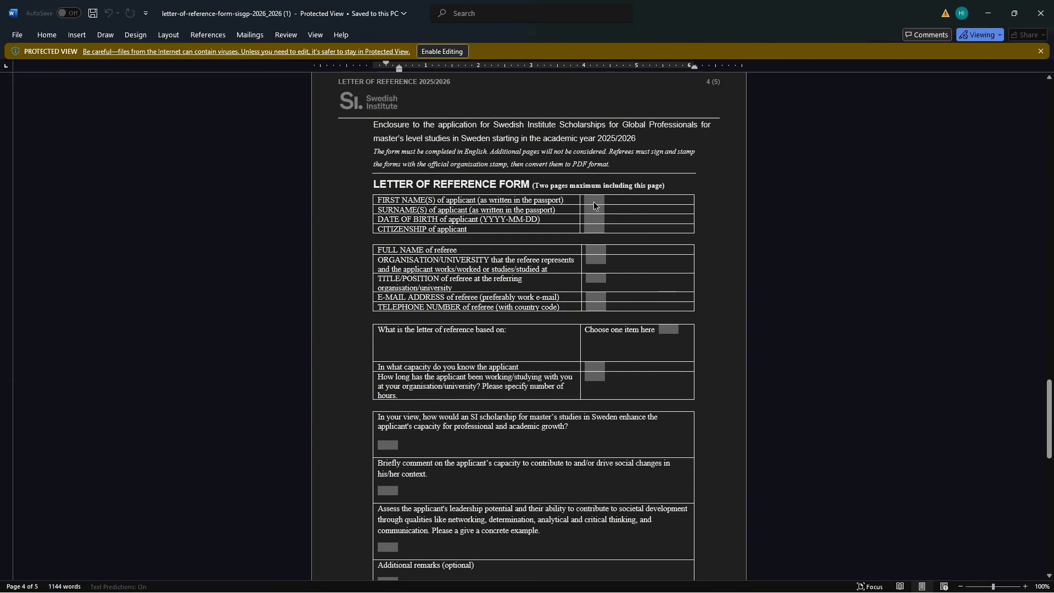
scroll(594, 202, down, 3)
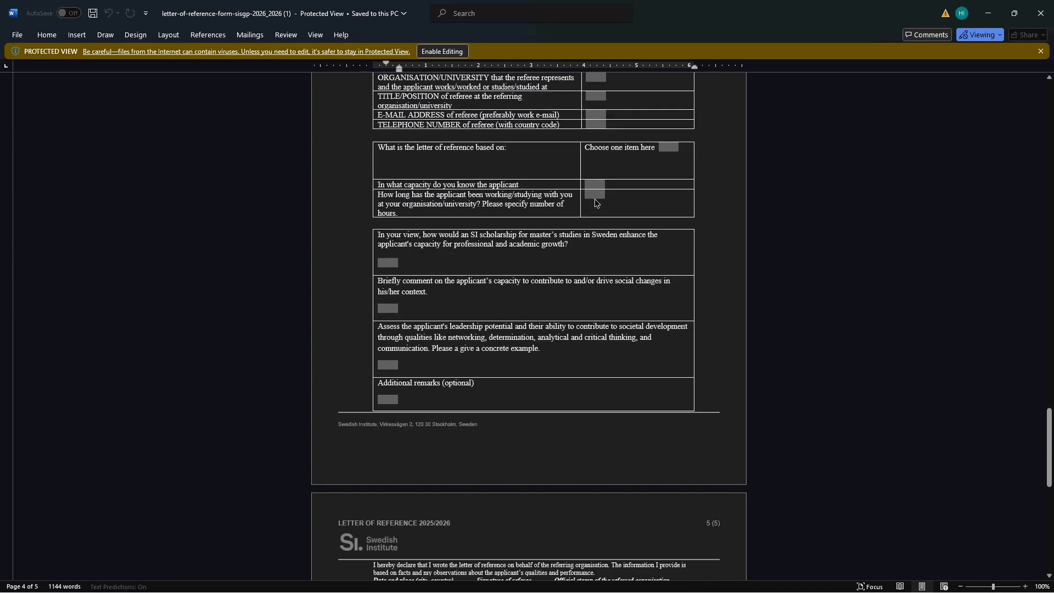
scroll(595, 203, down, 2)
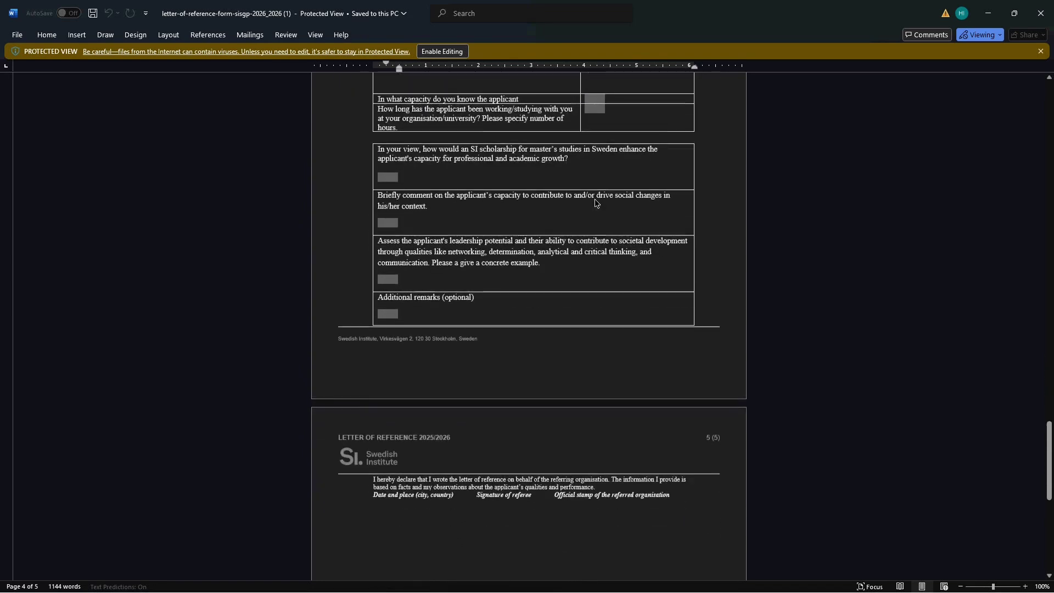
scroll(594, 202, down, 6)
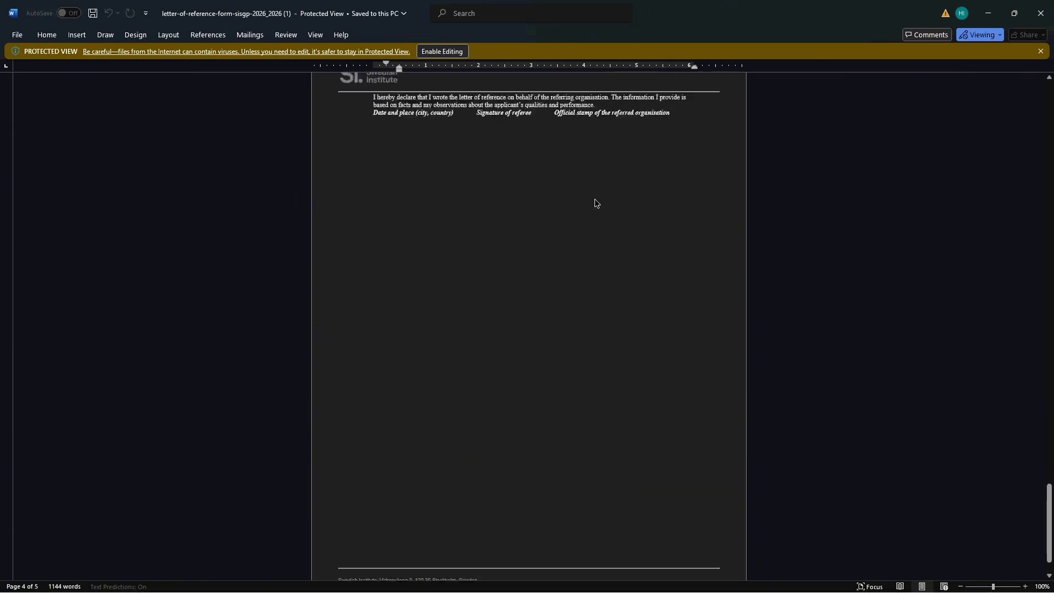
scroll(594, 202, up, 10)
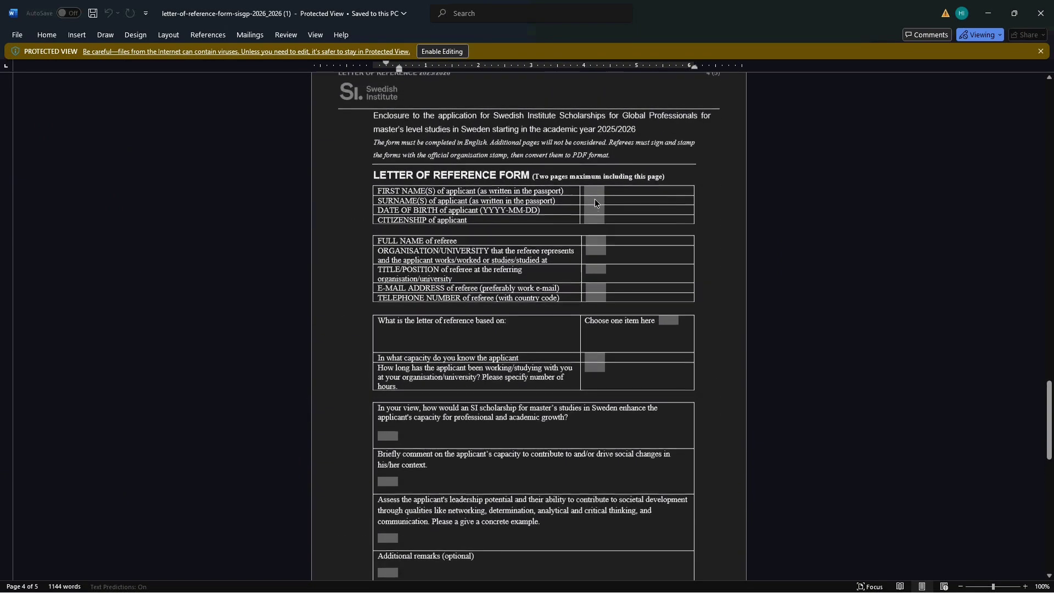
scroll(594, 202, down, 2)
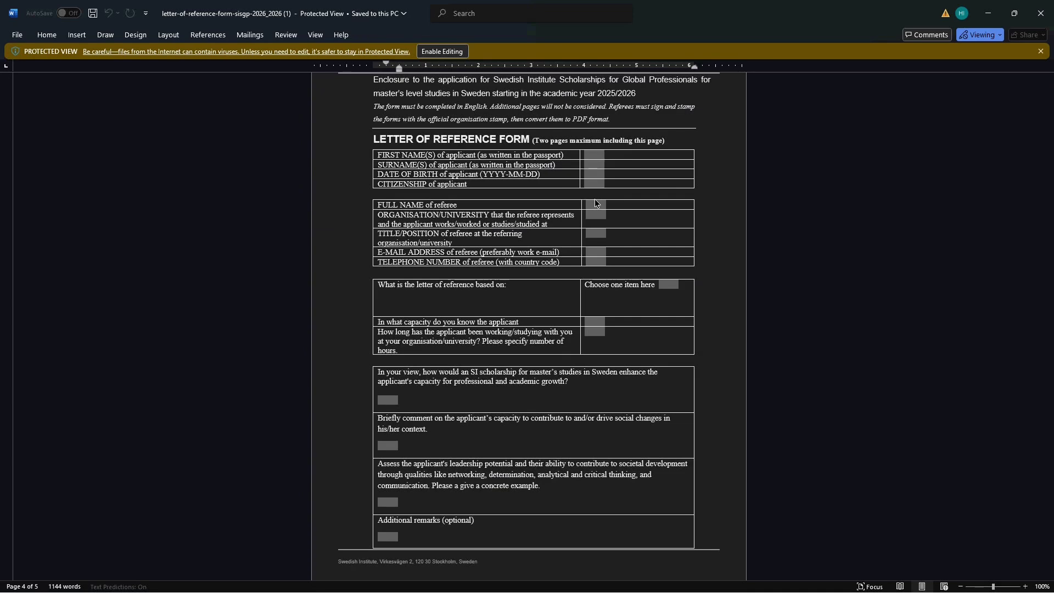
scroll(595, 201, down, 7)
scroll(596, 203, down, 5)
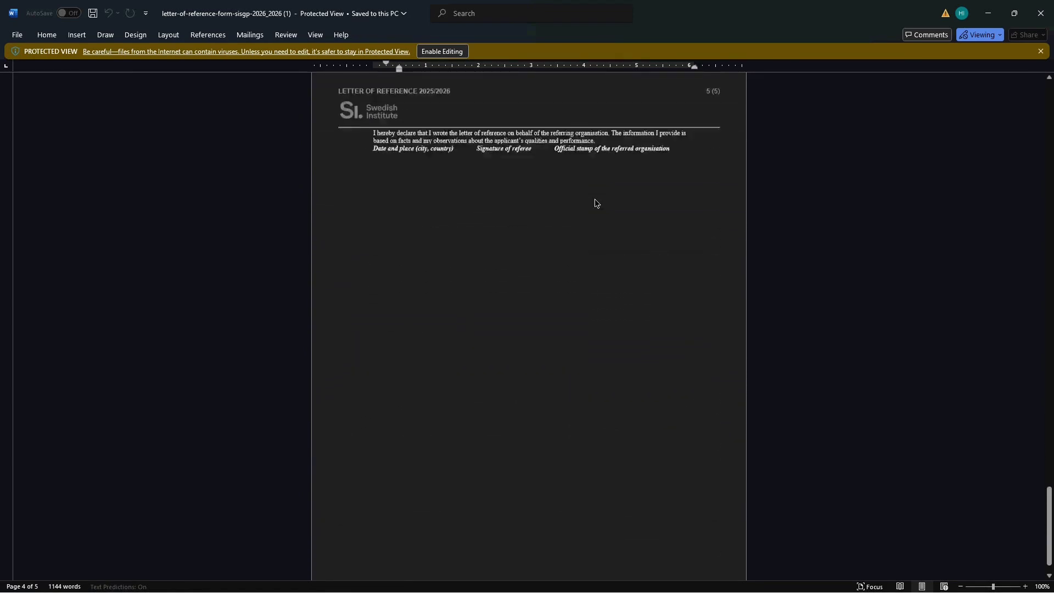
scroll(596, 203, up, 3)
scroll(596, 203, up, 9)
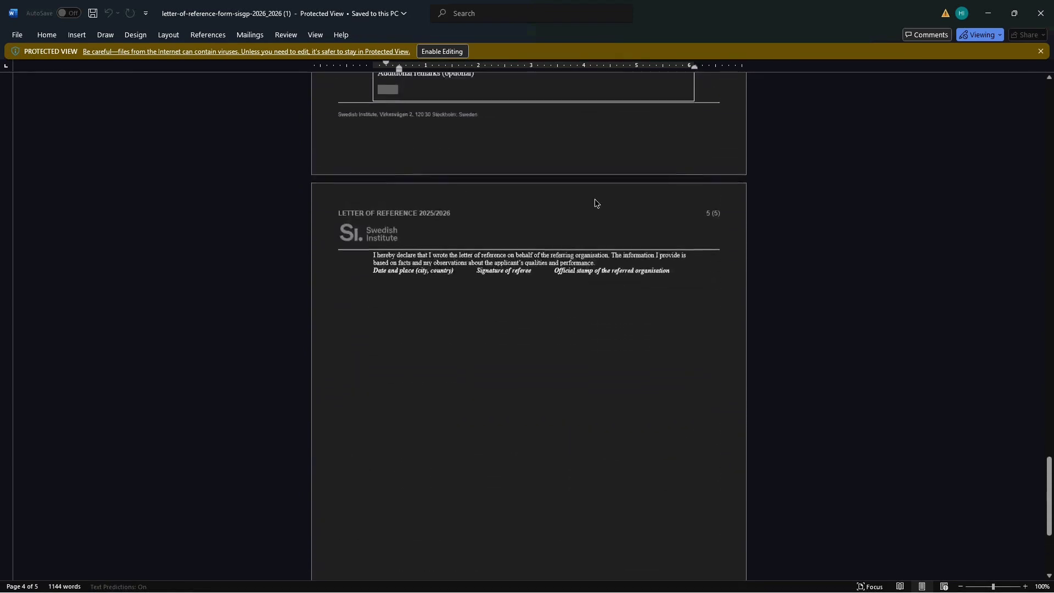
scroll(595, 202, up, 2)
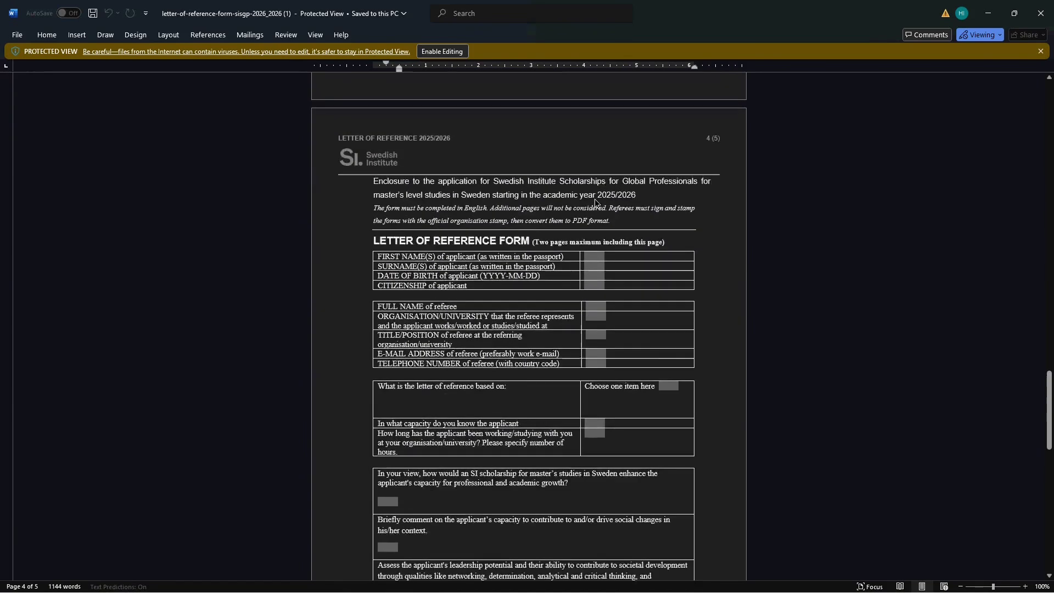
scroll(596, 202, down, 3)
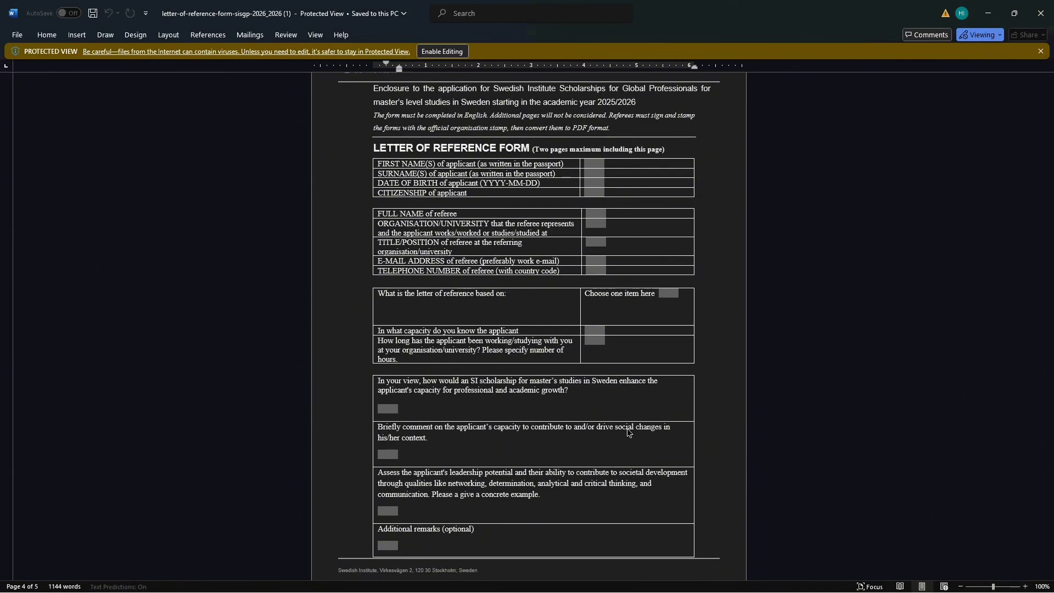
scroll(627, 432, down, 3)
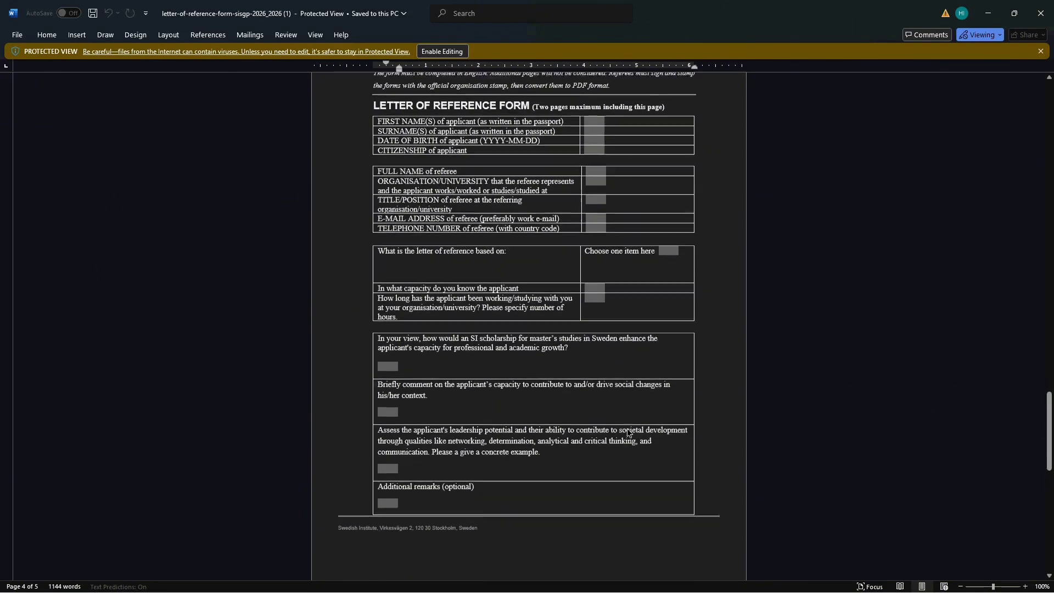
scroll(627, 432, down, 2)
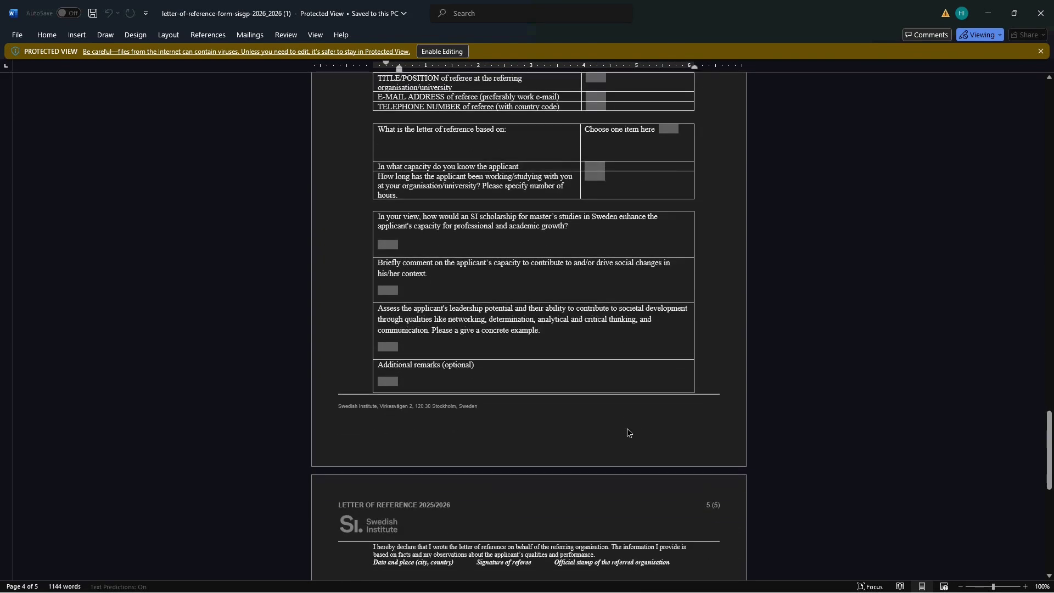
scroll(627, 432, down, 2)
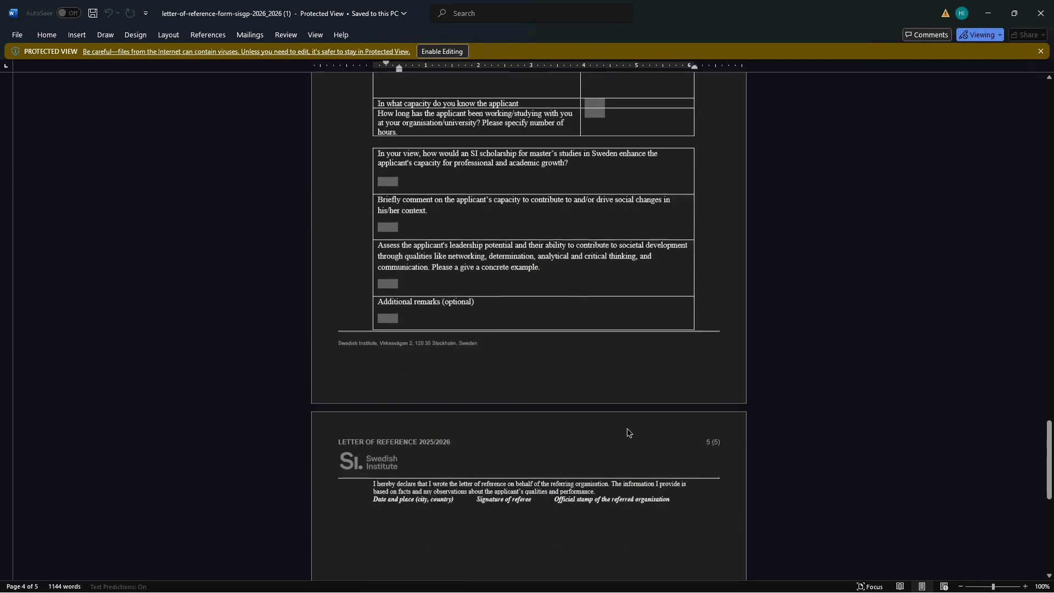
scroll(627, 432, down, 2)
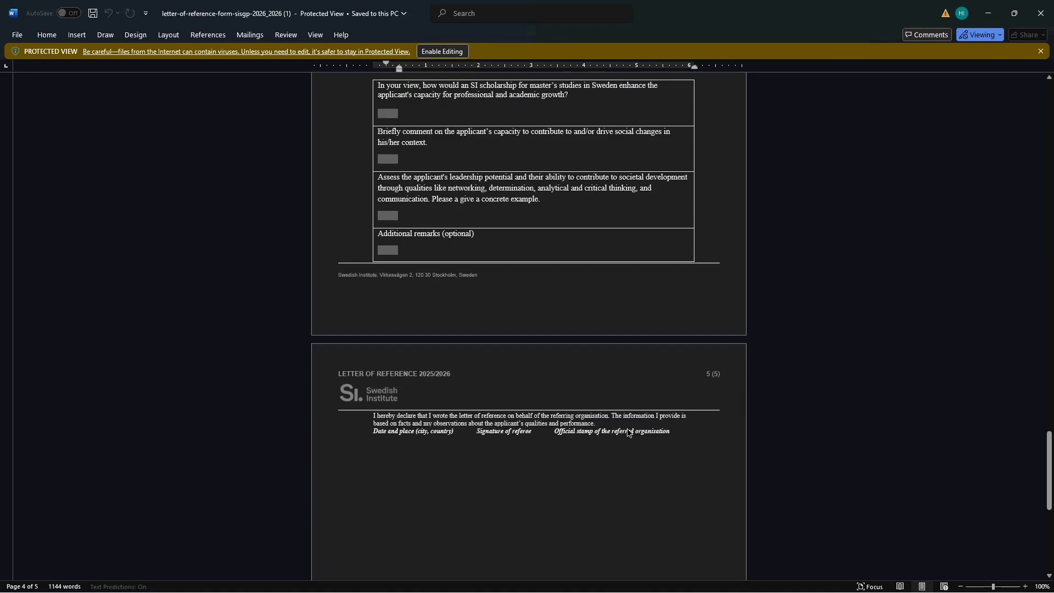
scroll(627, 432, up, 10)
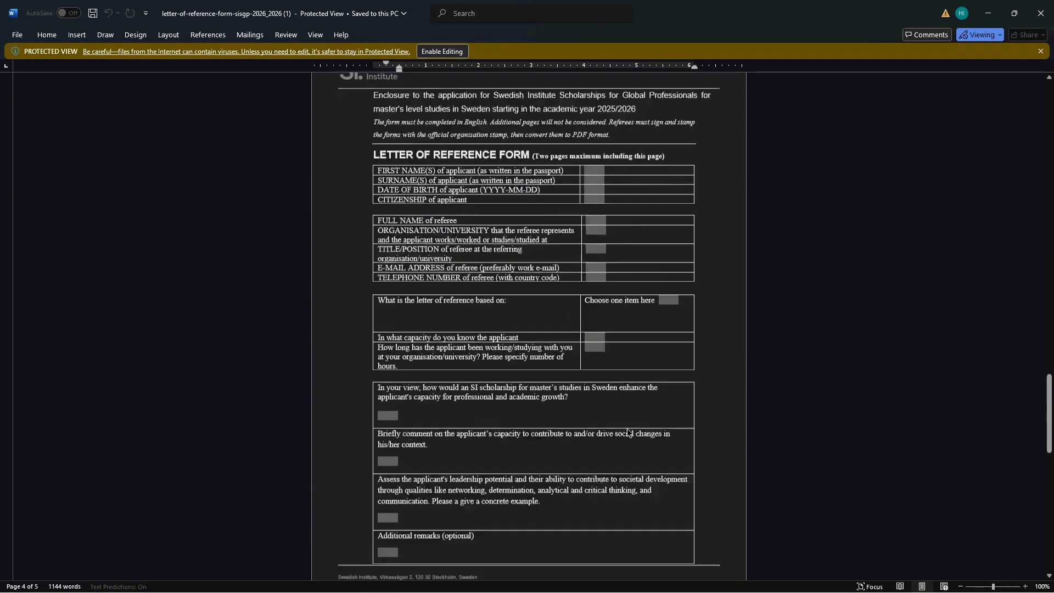
scroll(627, 431, up, 5)
scroll(626, 431, down, 5)
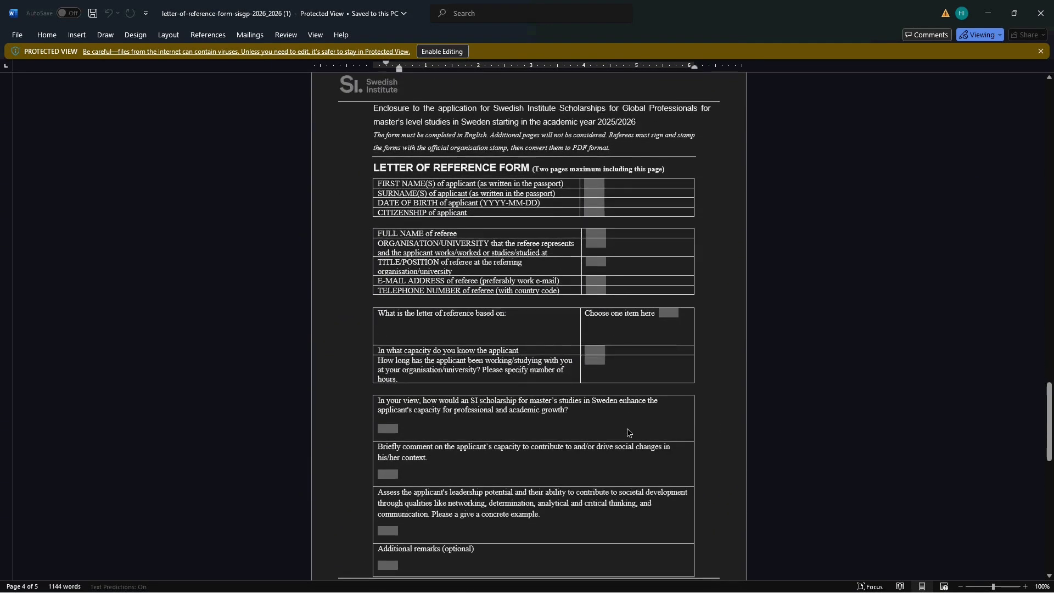
scroll(628, 432, down, 1)
scroll(627, 432, down, 1)
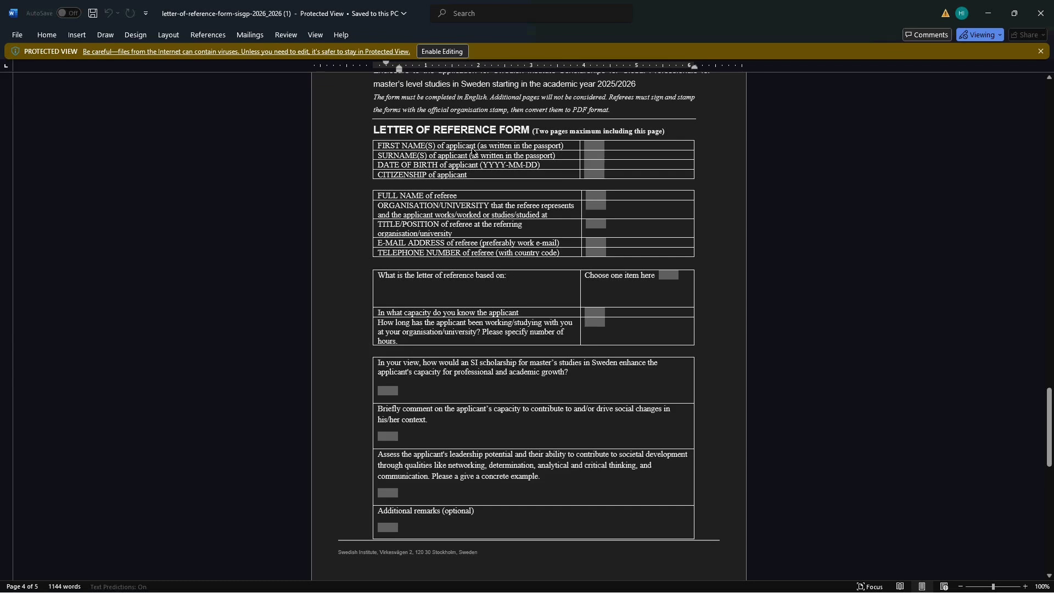
- Enable editing of the protected form, zoom in, and scroll back to the page 4 answer table
click(593, 145)
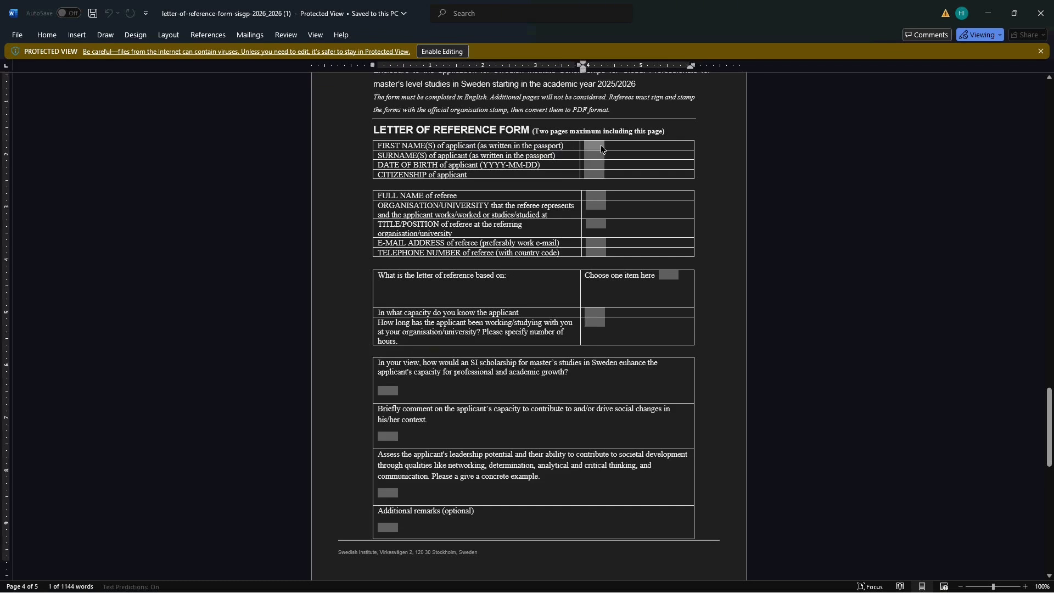
click(442, 51)
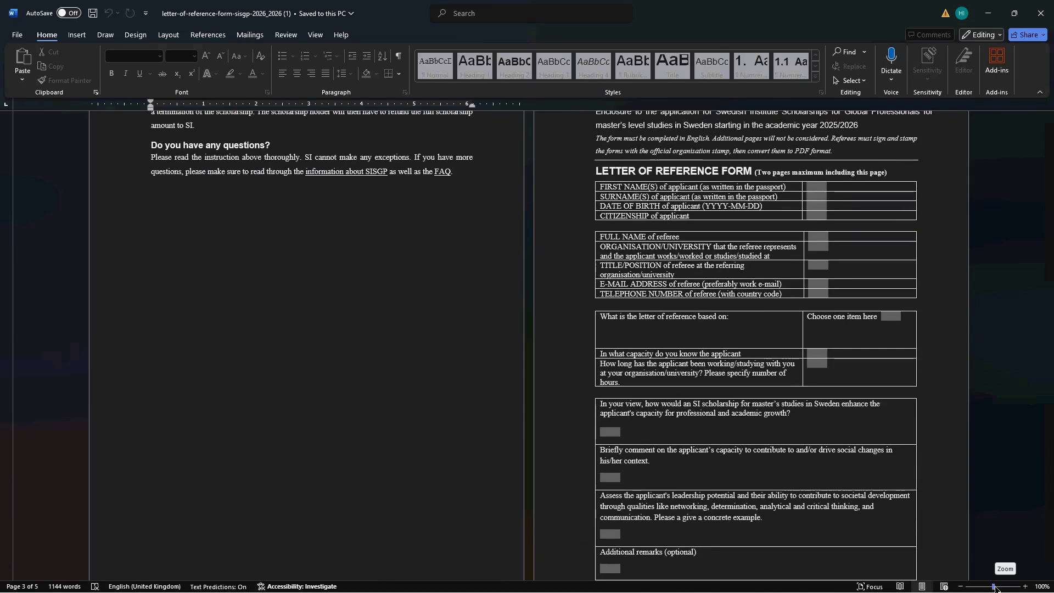
drag(993, 587, 999, 587)
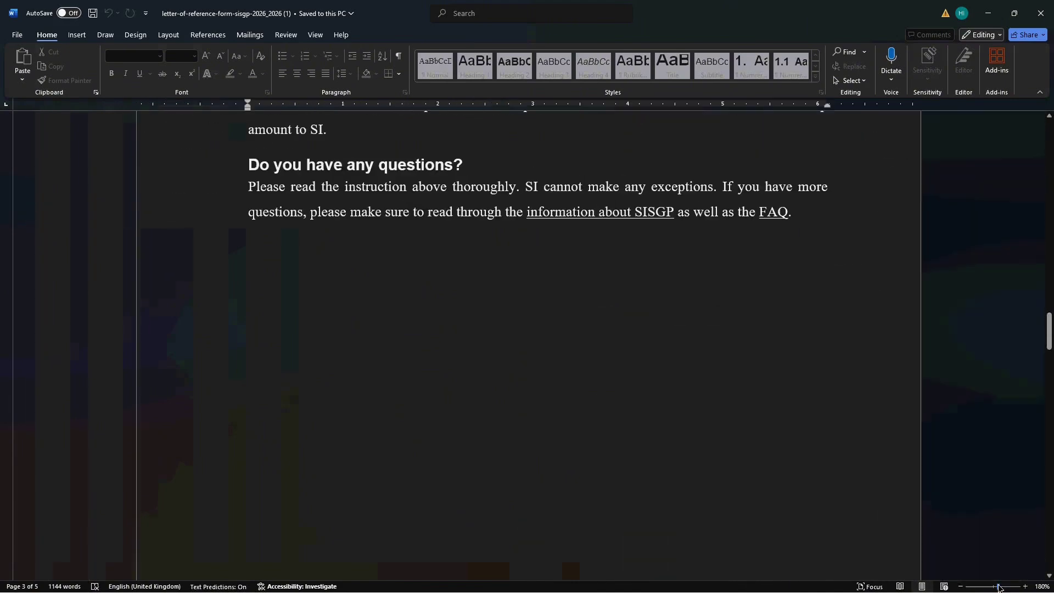
scroll(733, 479, down, 20)
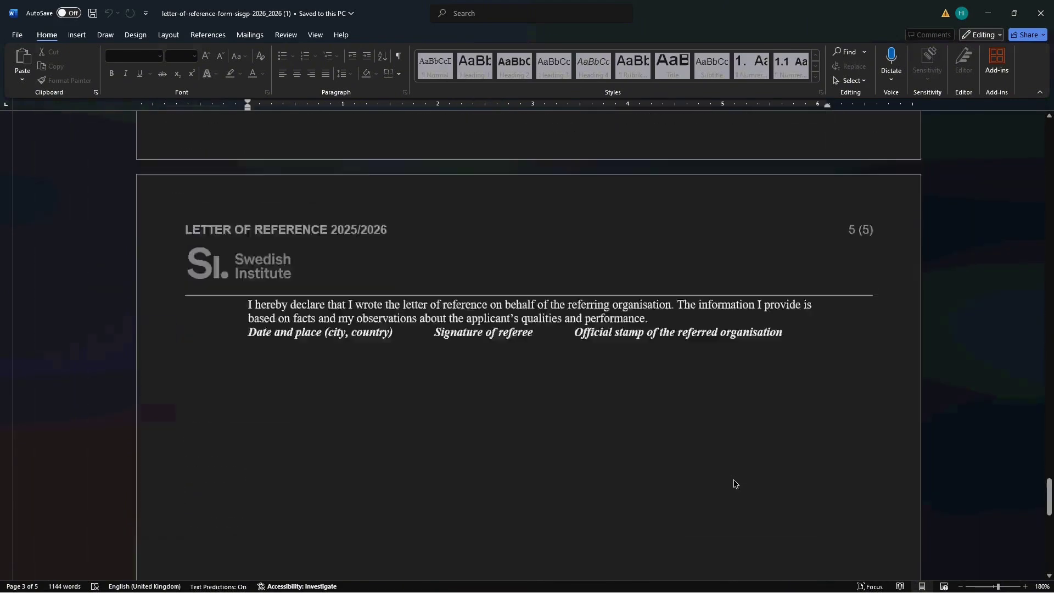
scroll(734, 483, down, 5)
scroll(733, 483, up, 10)
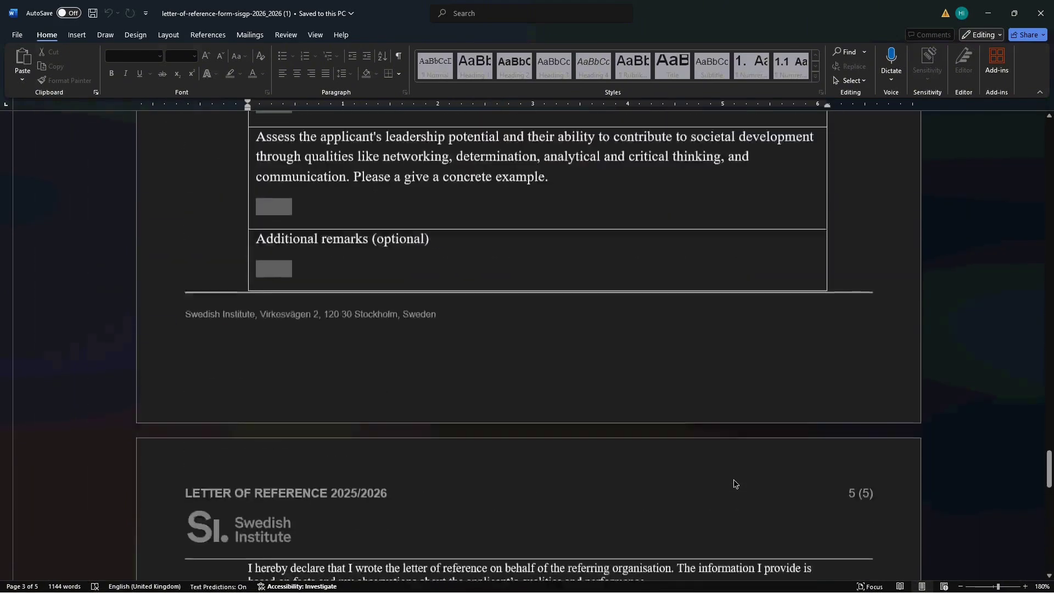
scroll(734, 483, up, 12)
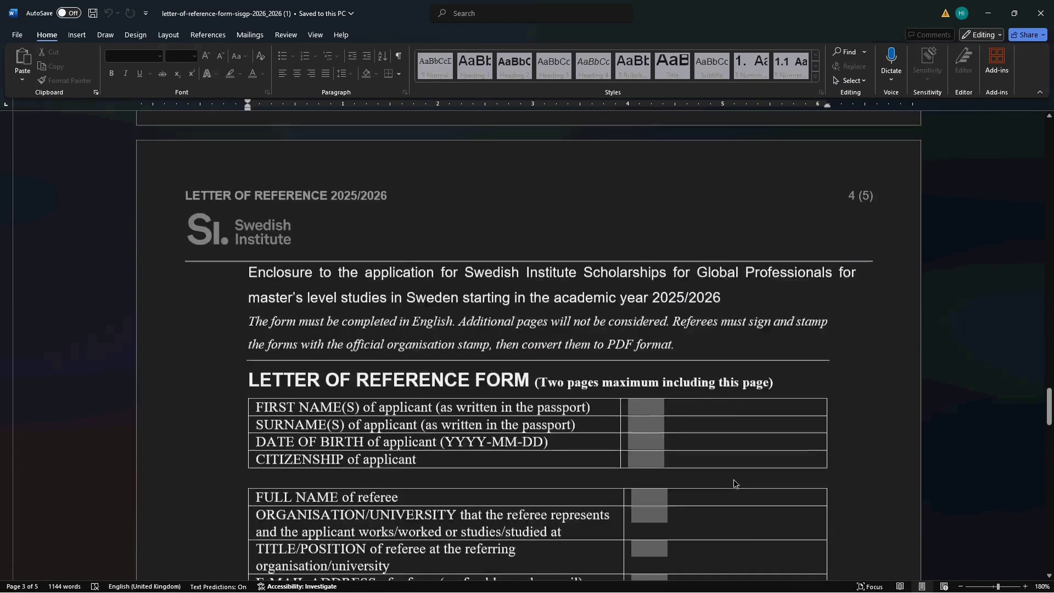
scroll(733, 483, down, 1)
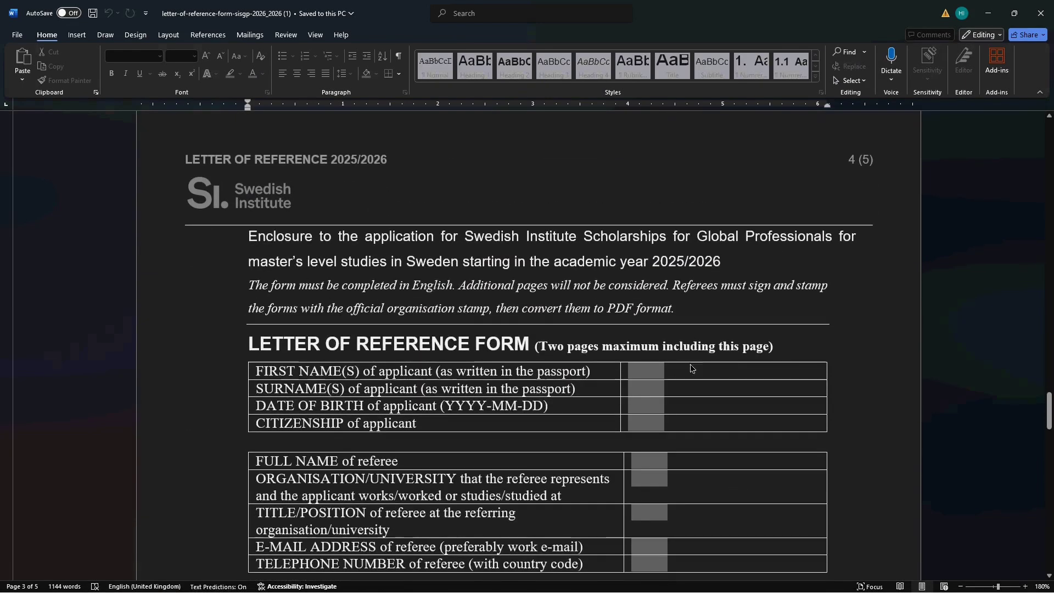
- Fill in the applicant's first names and surname, moving the surname into its own field
click(646, 368)
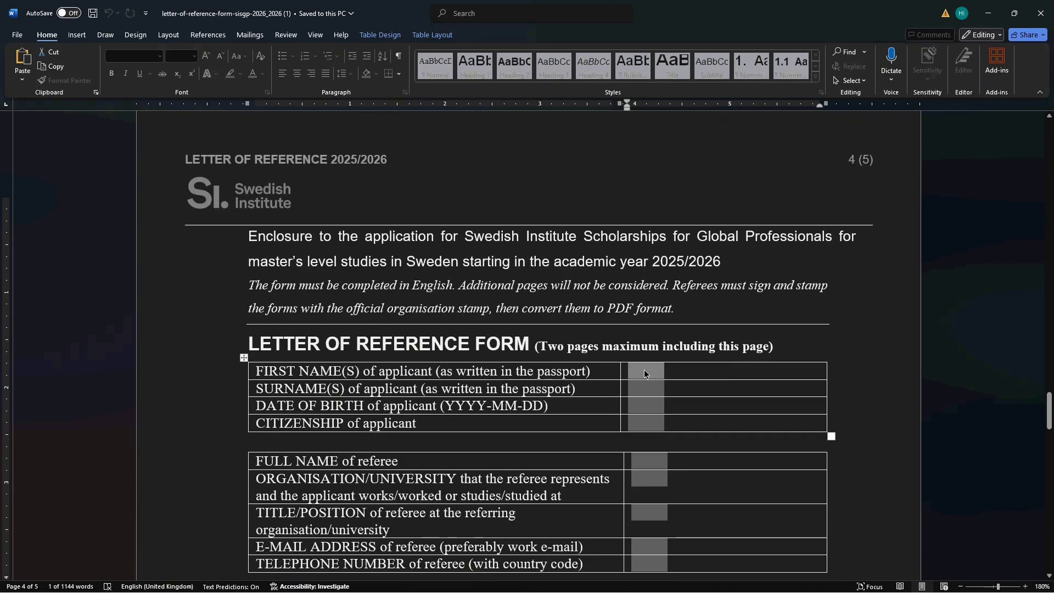
text(v)
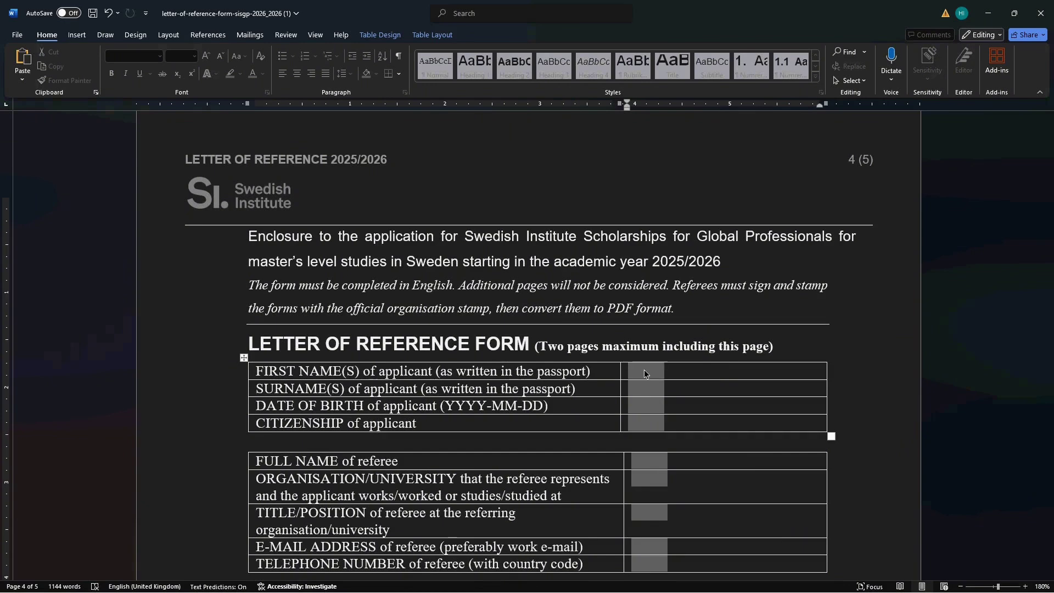
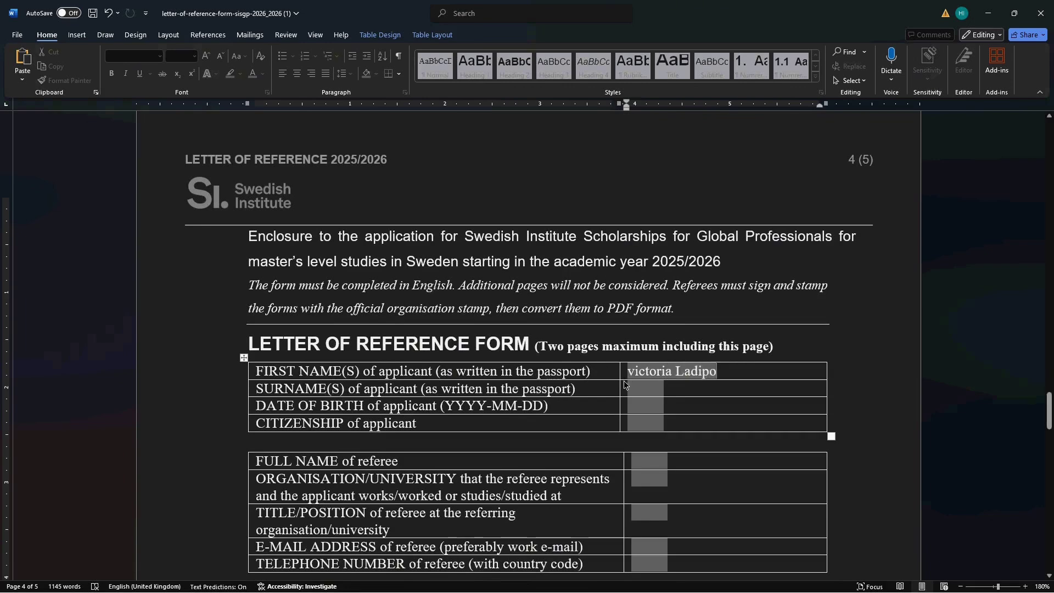
click(996, 587)
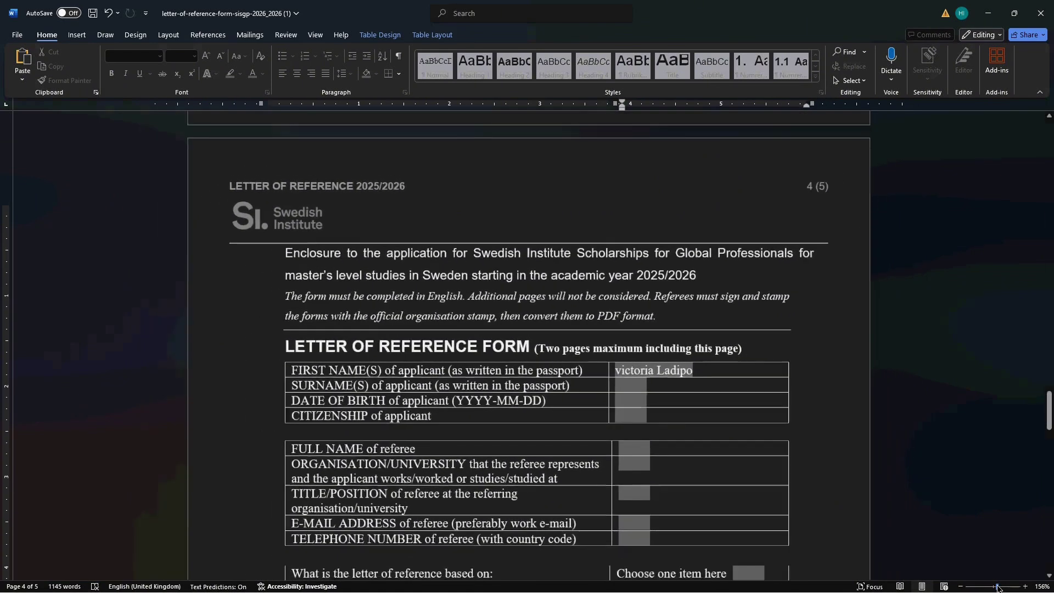
scroll(588, 361, down, 3)
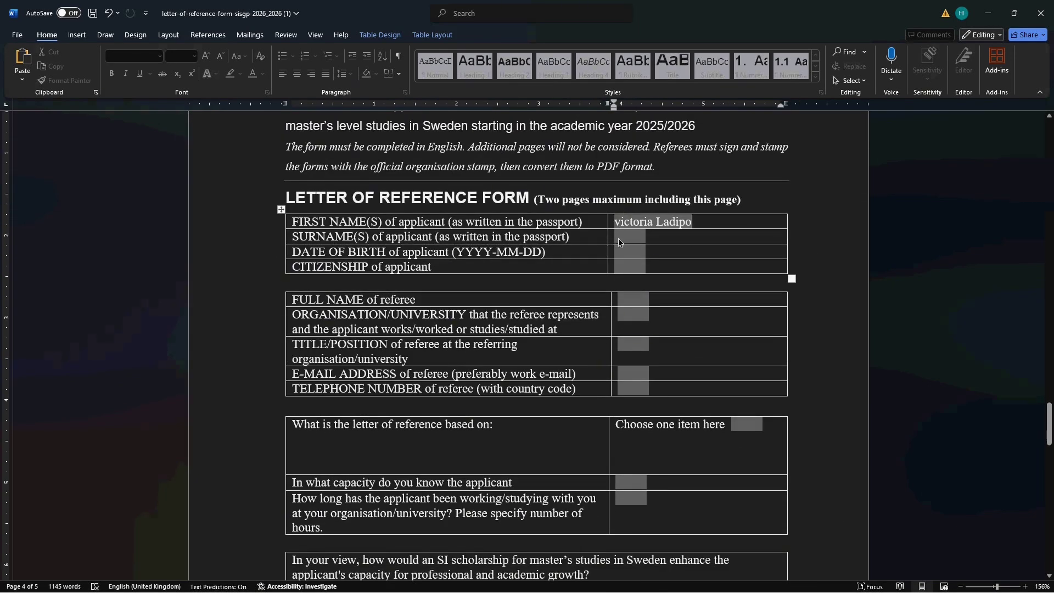
click(618, 239)
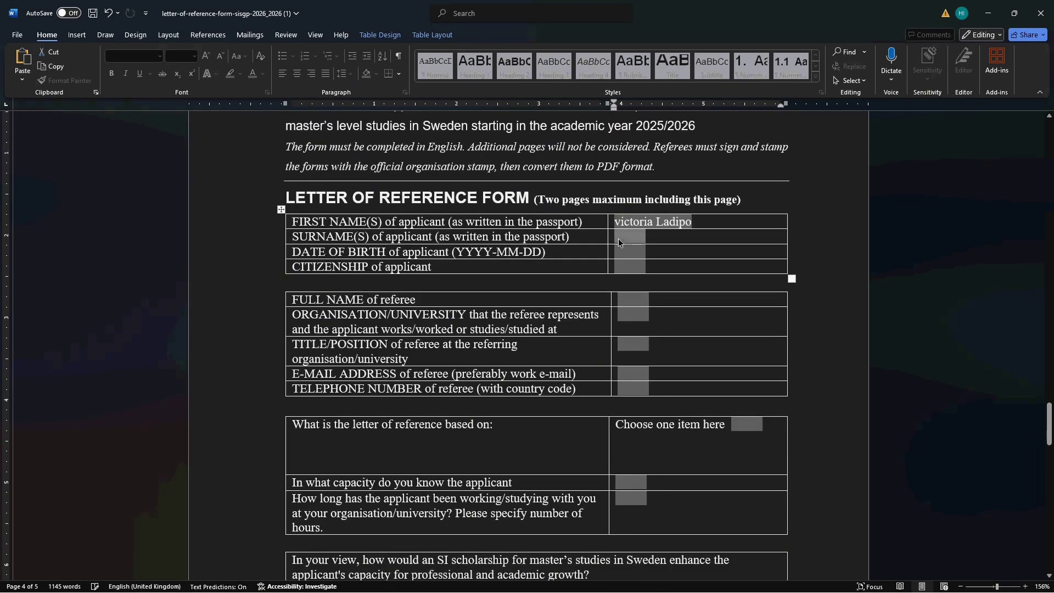
click(693, 222)
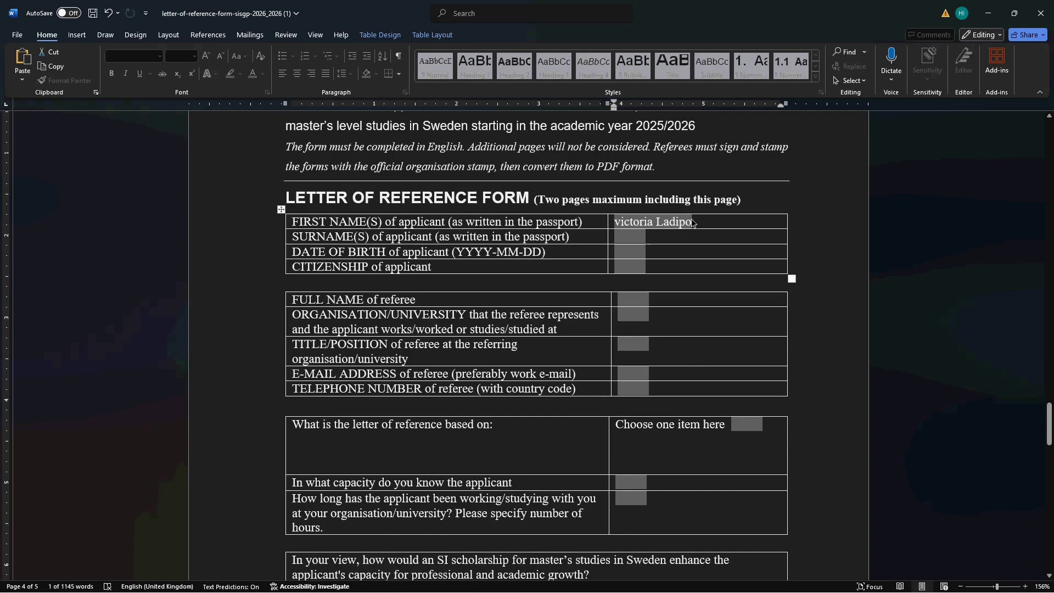
key(BackSpace)
key(BackSpace)
key(BackSpace)
key(BackSpace)
key(BackSpace)
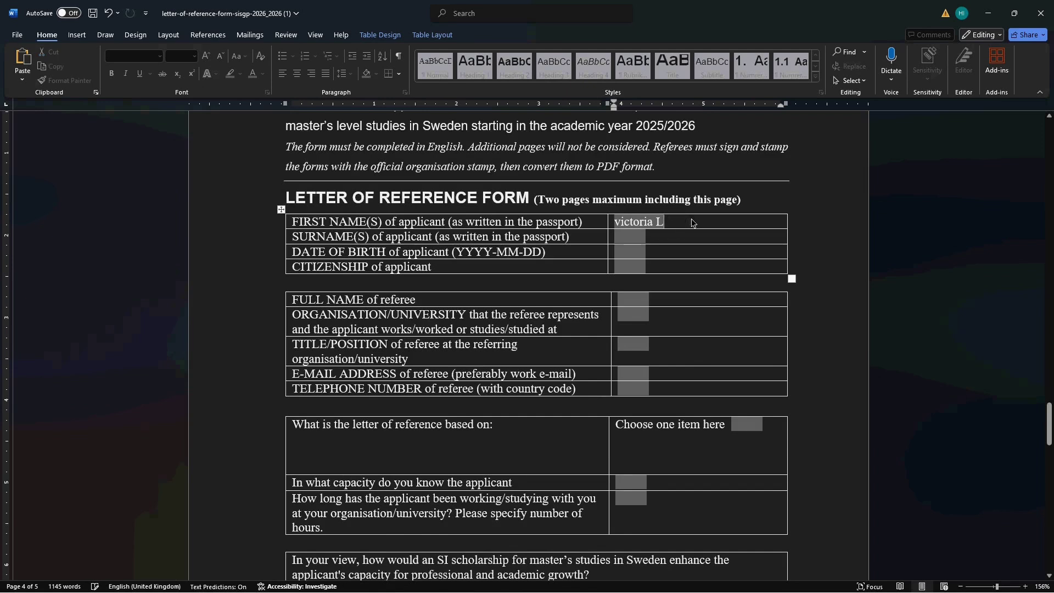
key(BackSpace)
key(BackSpace)
click(627, 239)
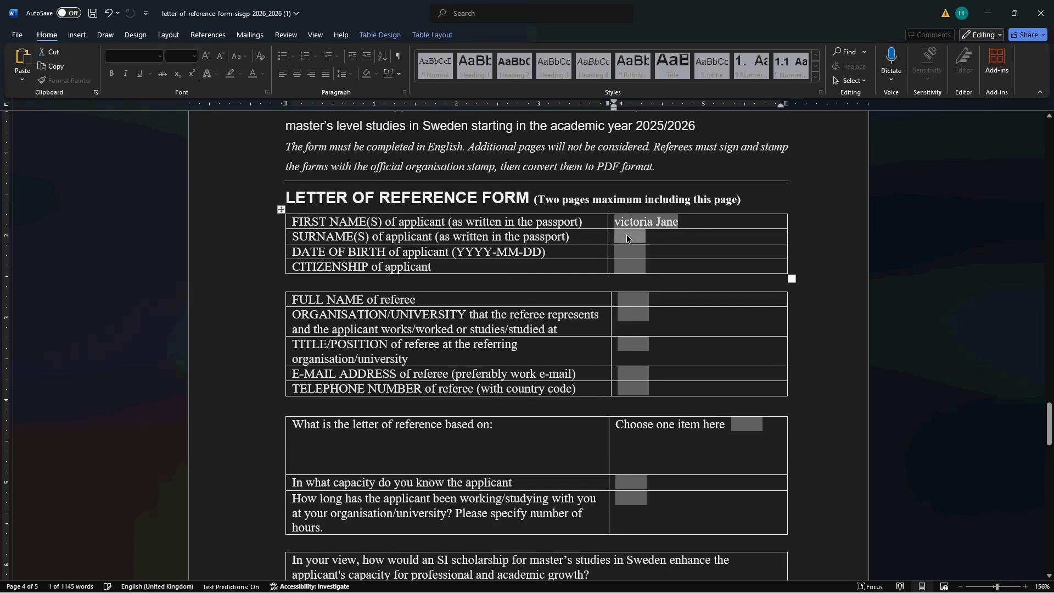
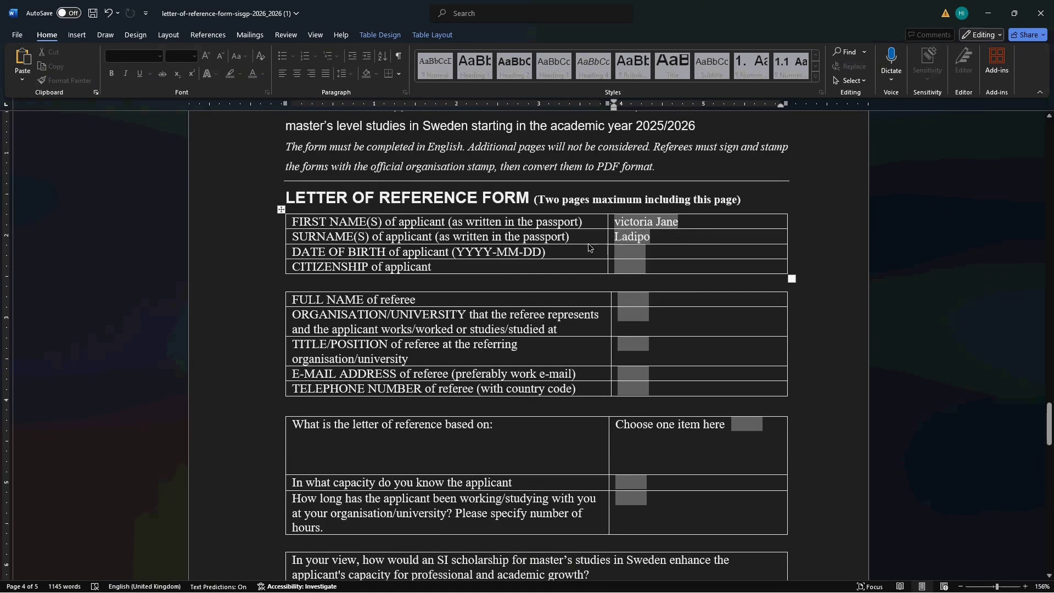
click(618, 256)
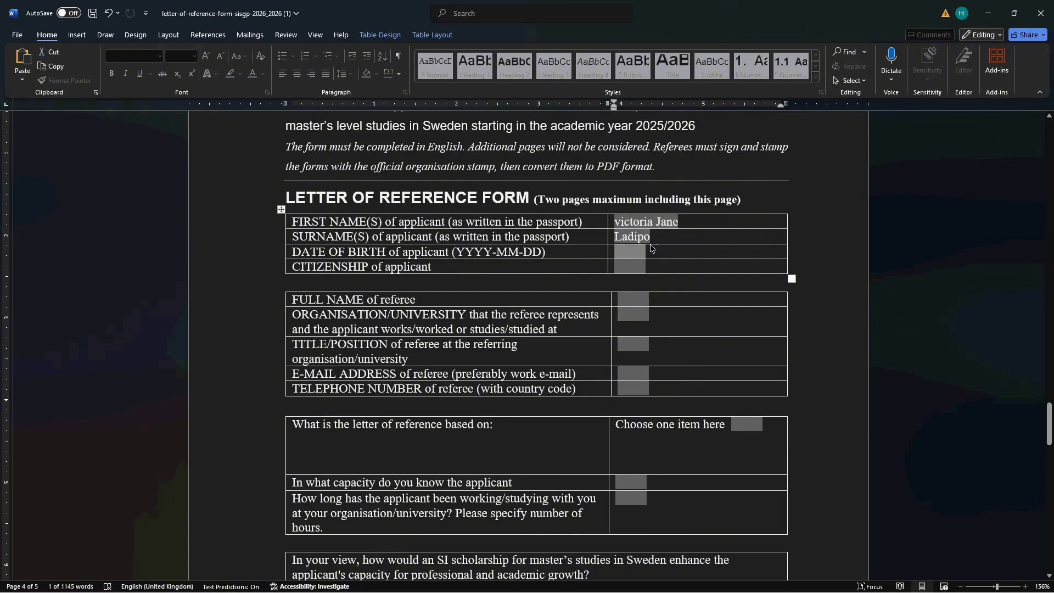
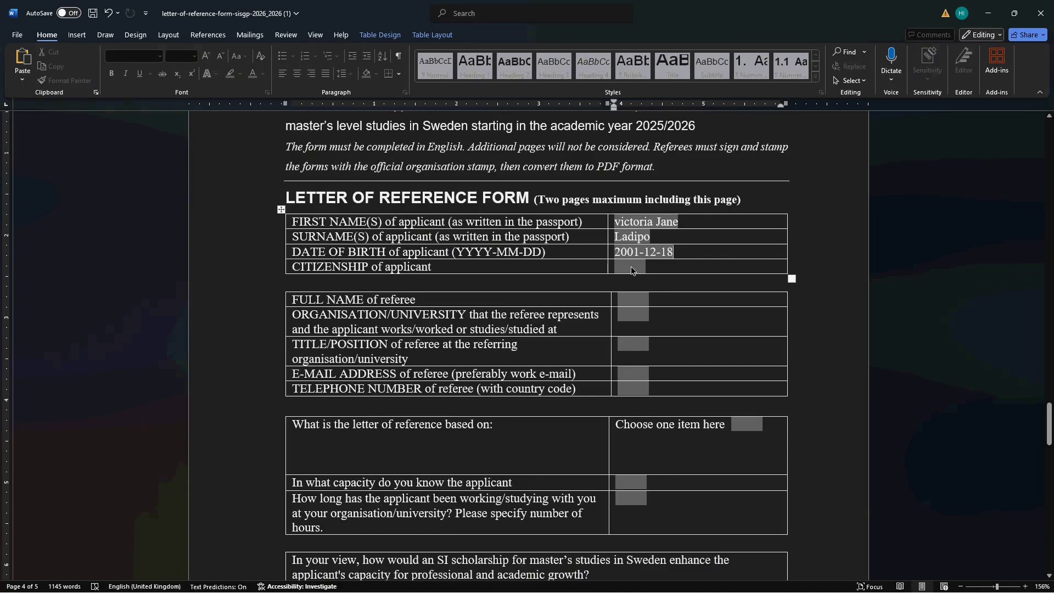
click(630, 271)
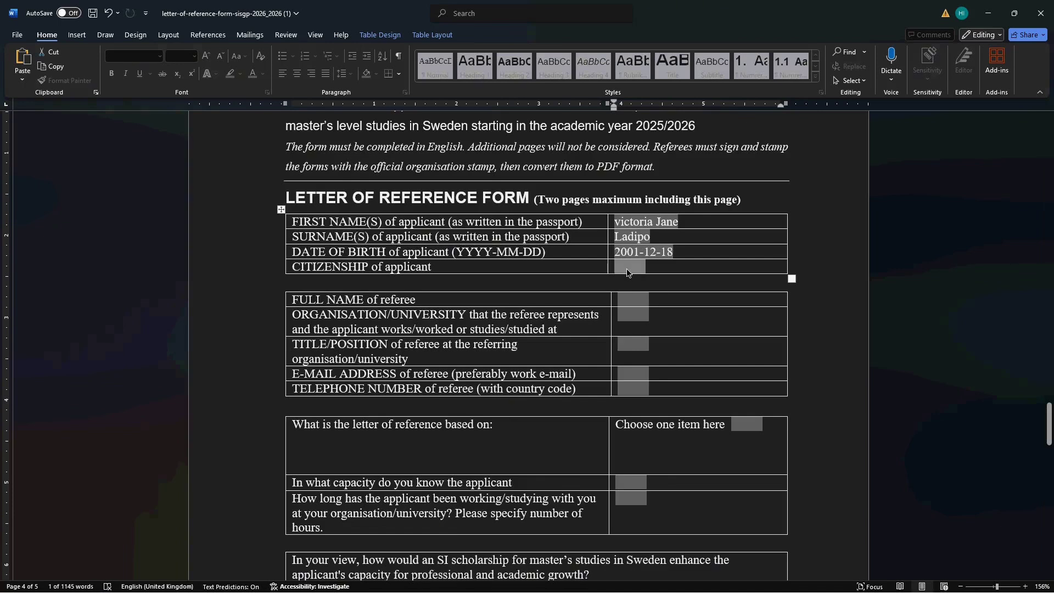
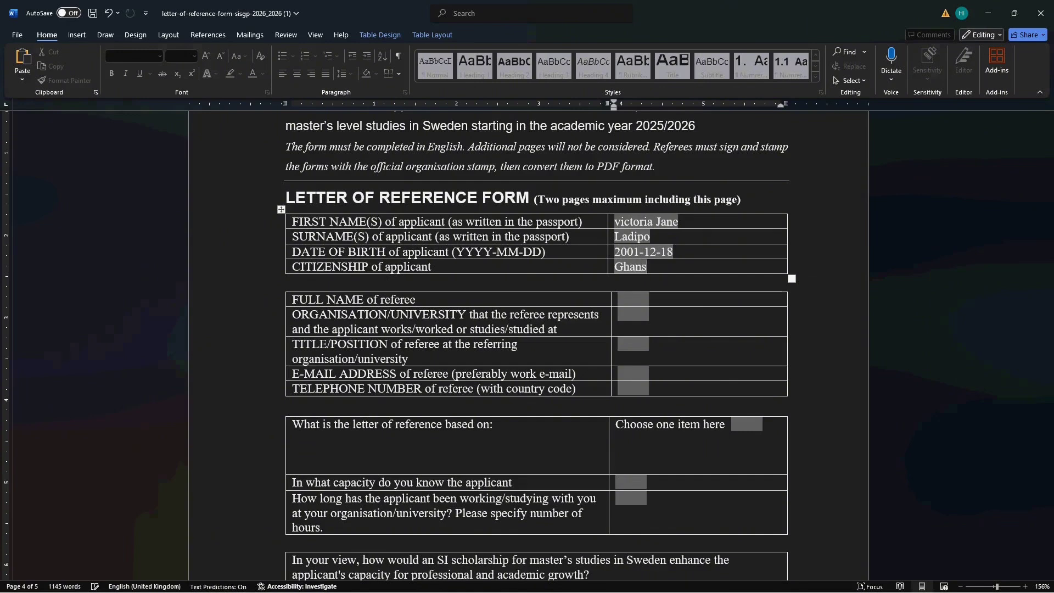
click(631, 300)
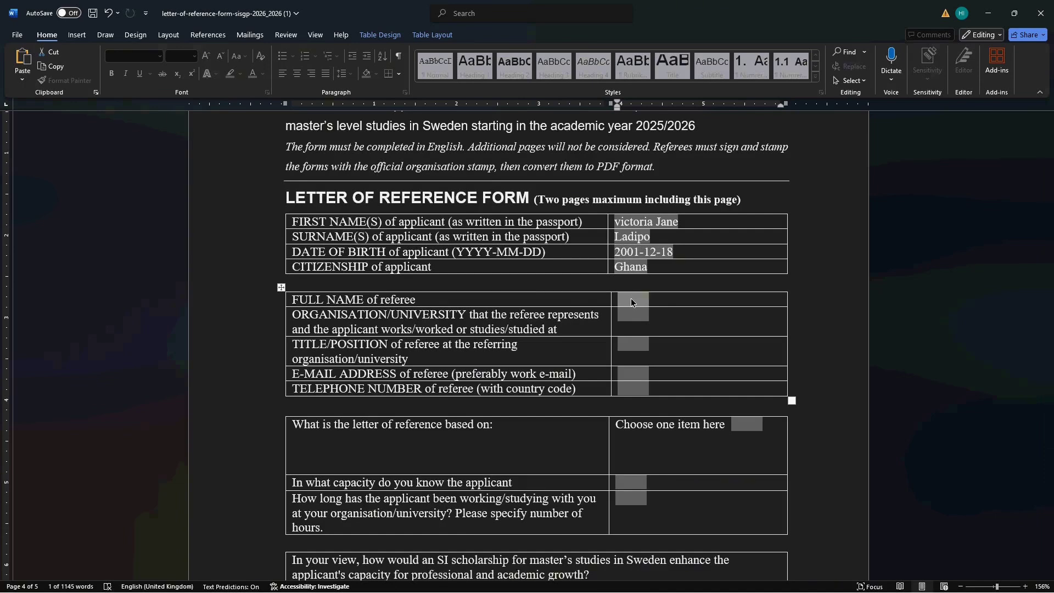
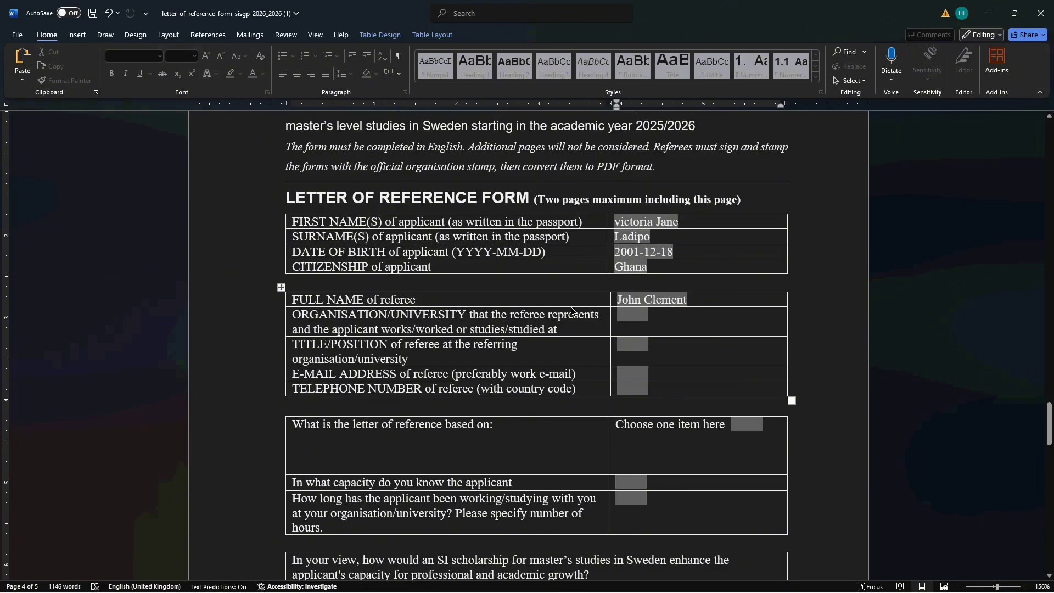
- Enter the referee's full name and organisation XYZ Transport, replacing ABC
click(624, 314)
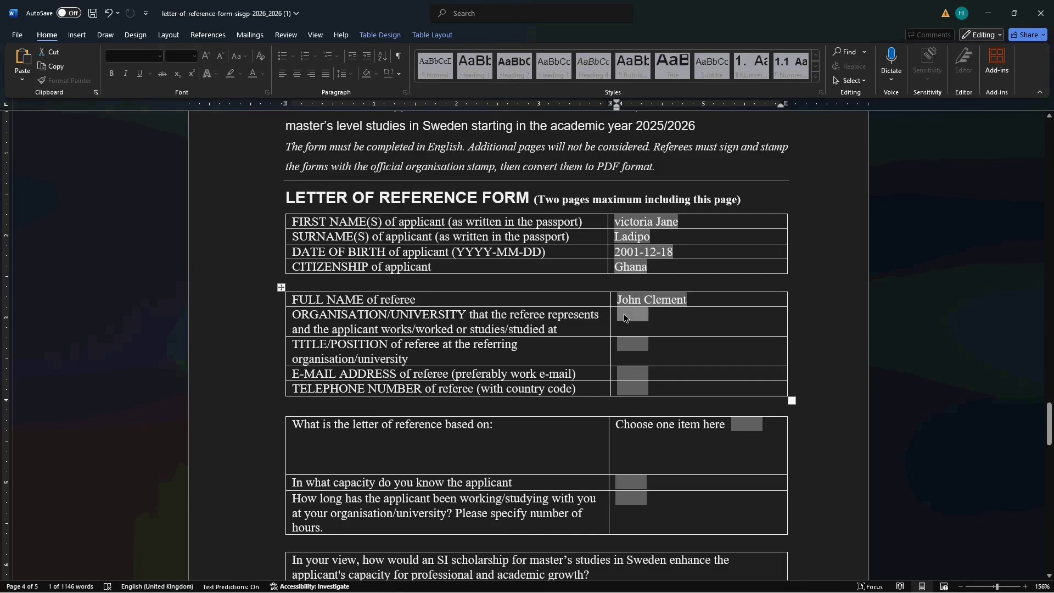
text(ABC)
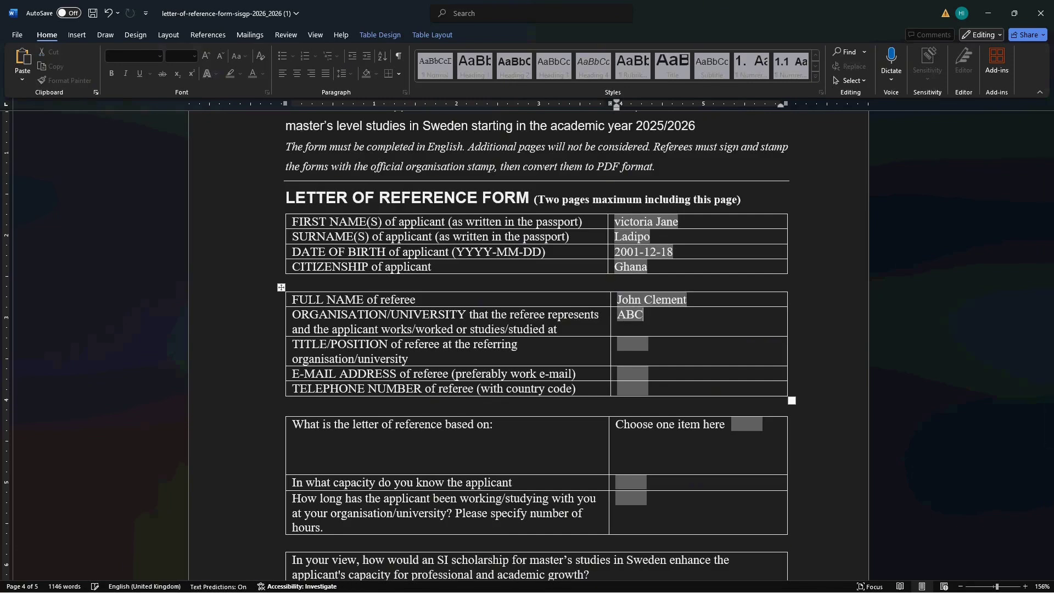
text( Transport)
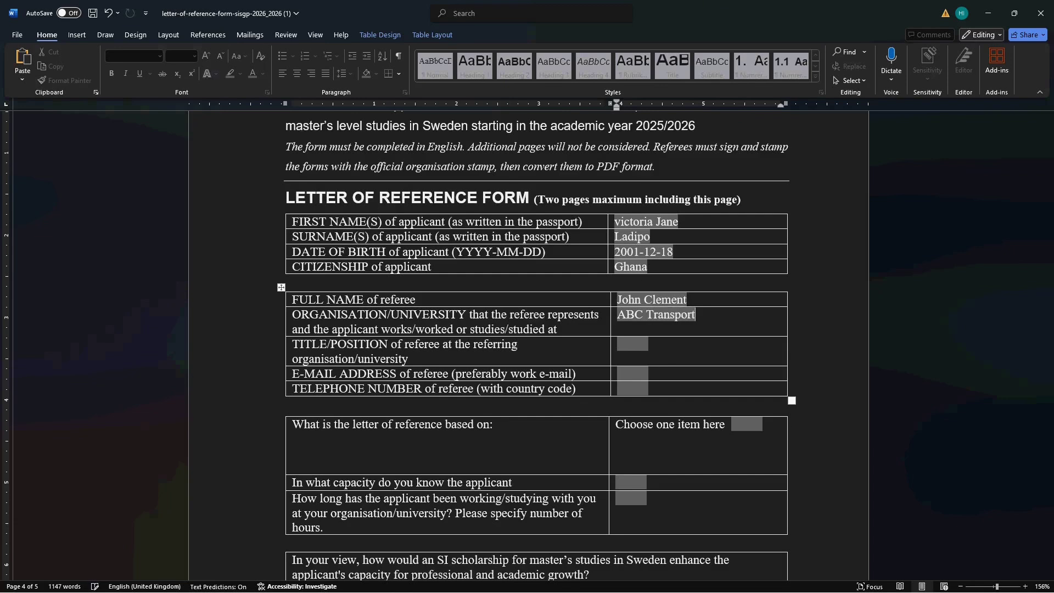
click(640, 318)
key(BackSpace)
key(BackSpace)
key(BackSpace)
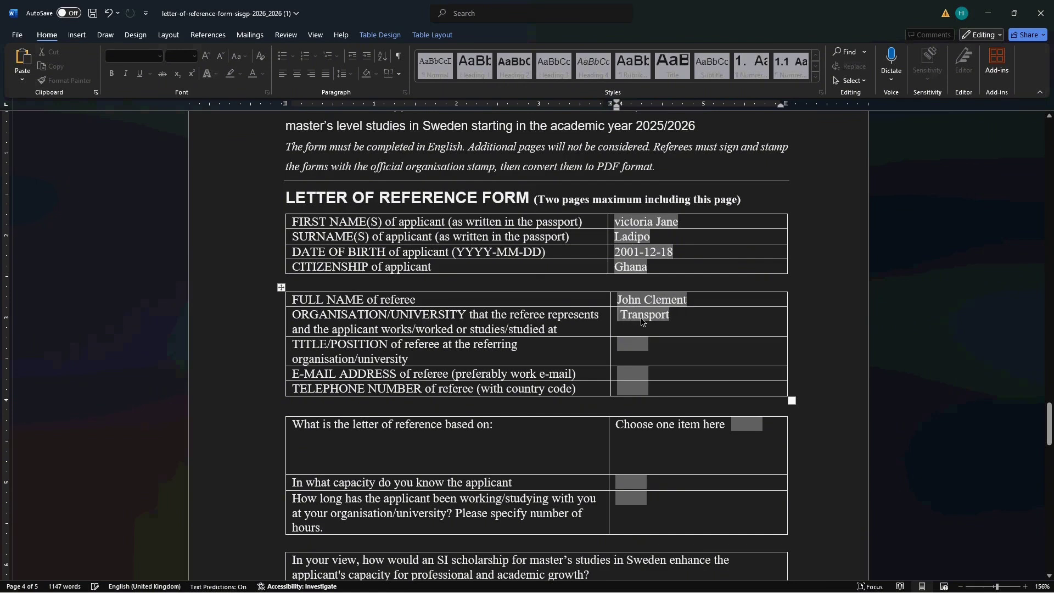
text(XYZ)
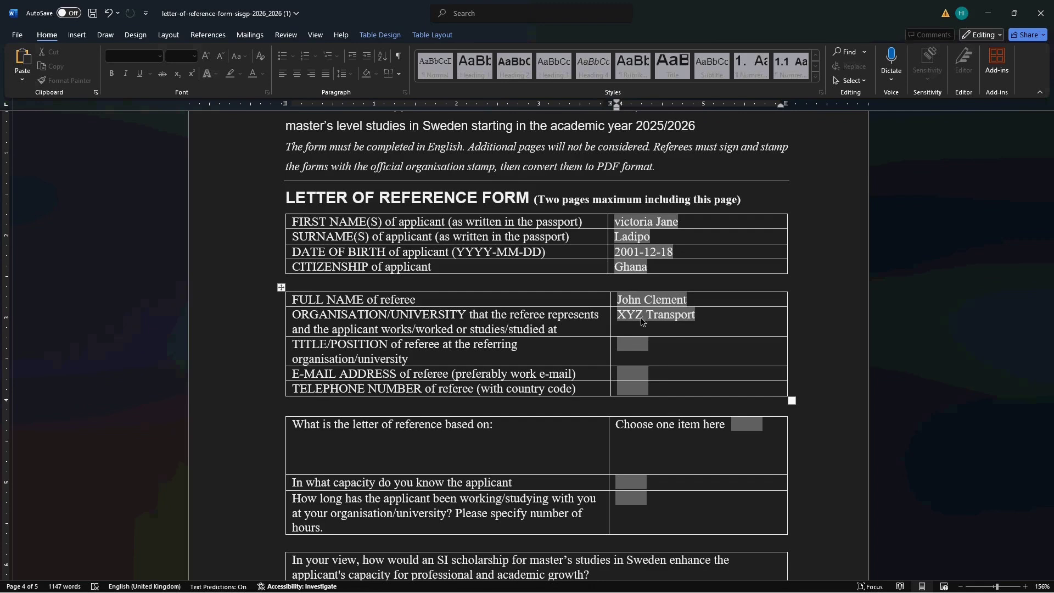
- Enter Supervisors as the referee's title/position
click(630, 345)
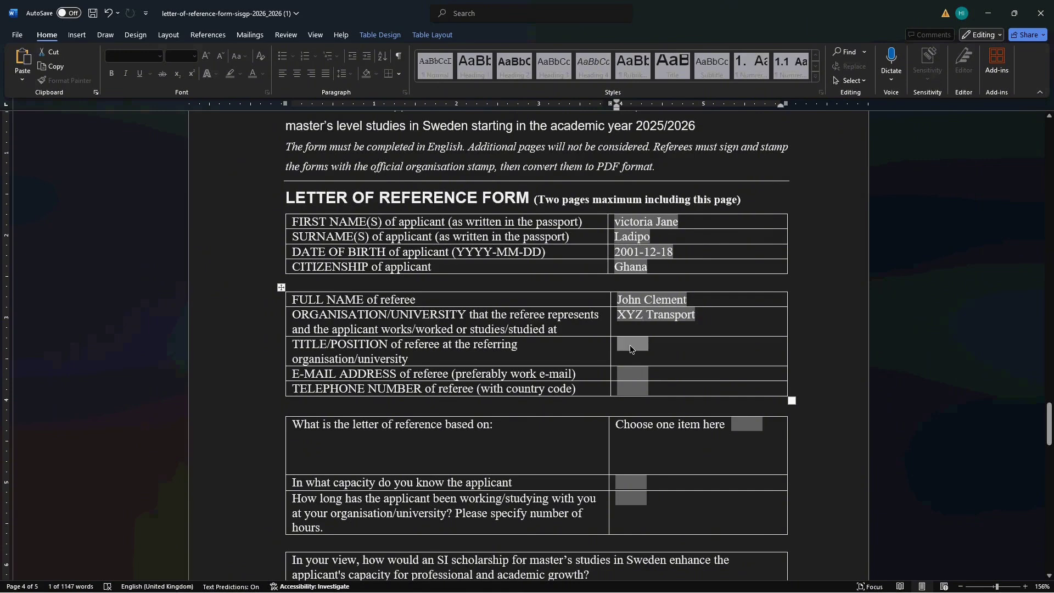
text(Super)
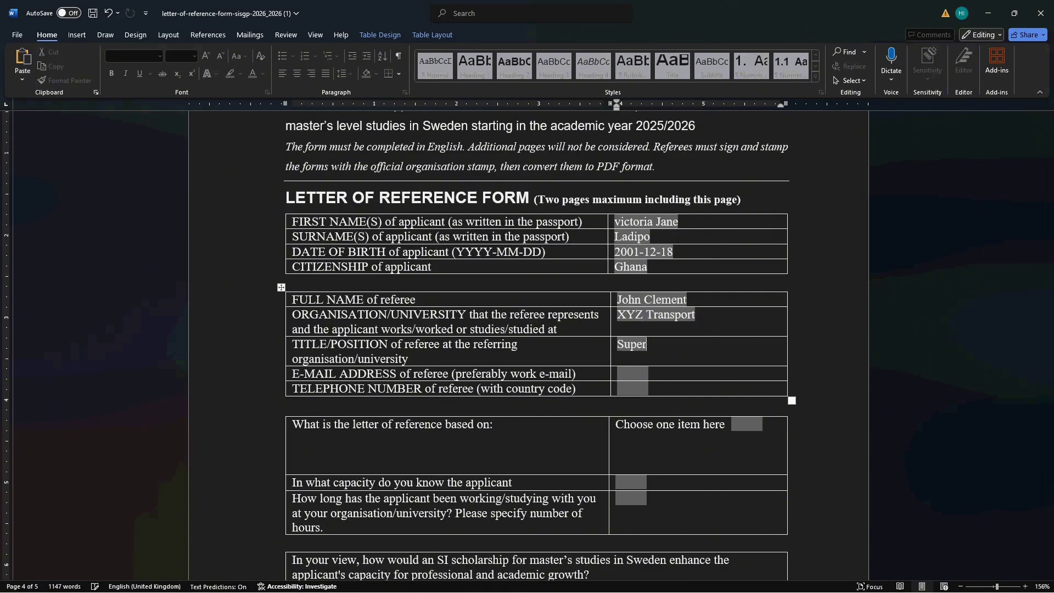
text(visors)
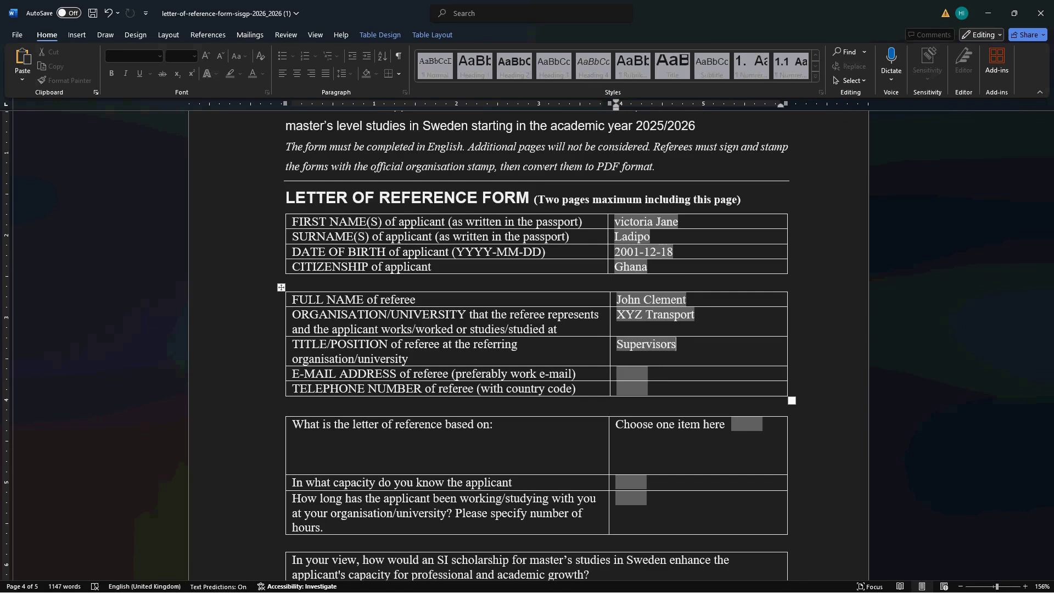
click(637, 378)
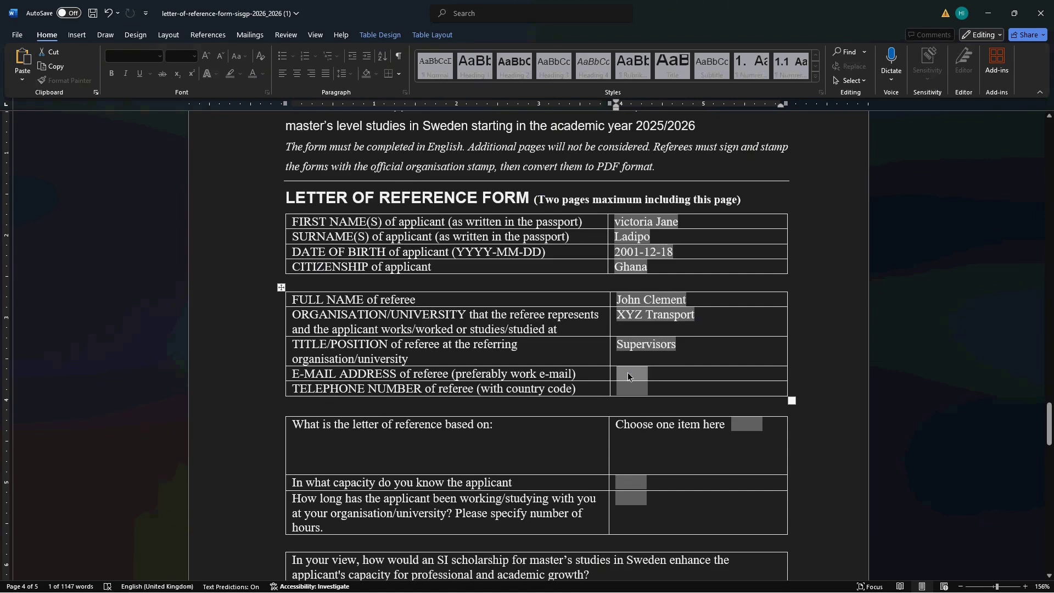
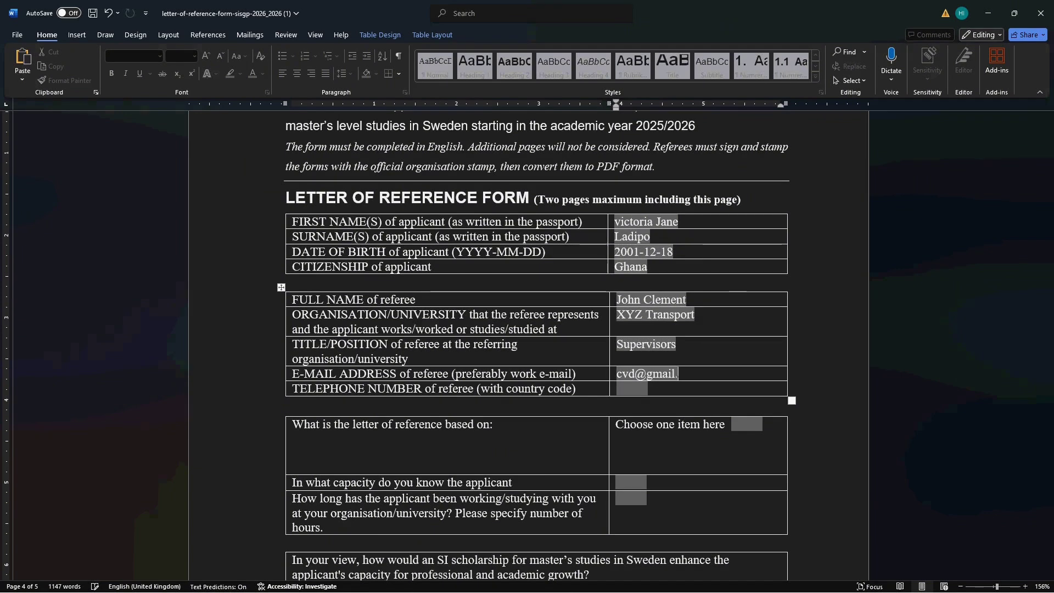
- Enter the referee's e-mail address and begin the telephone number with its country code
click(630, 390)
text(254)
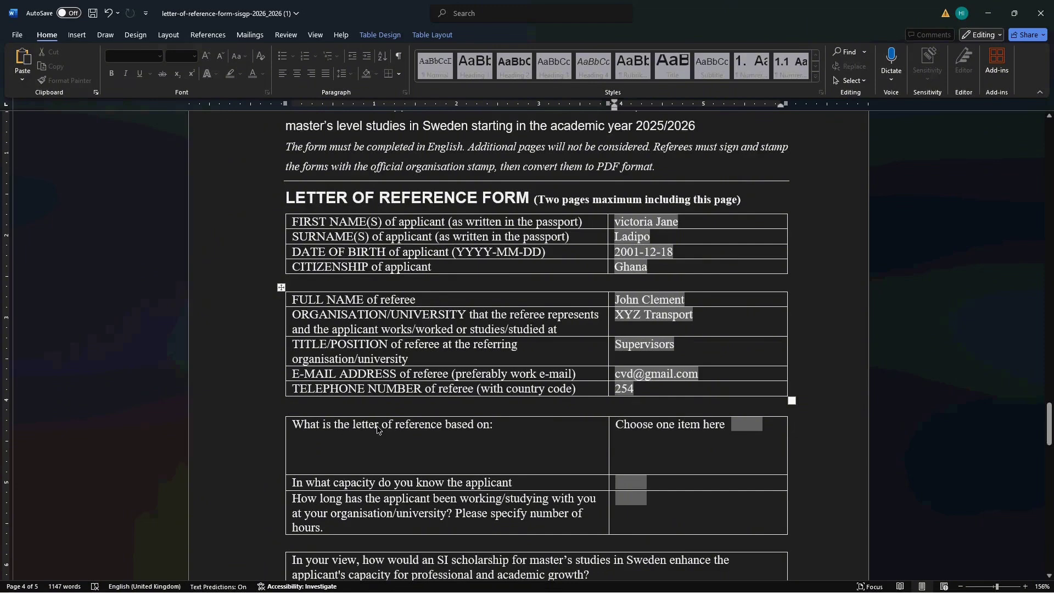
click(741, 426)
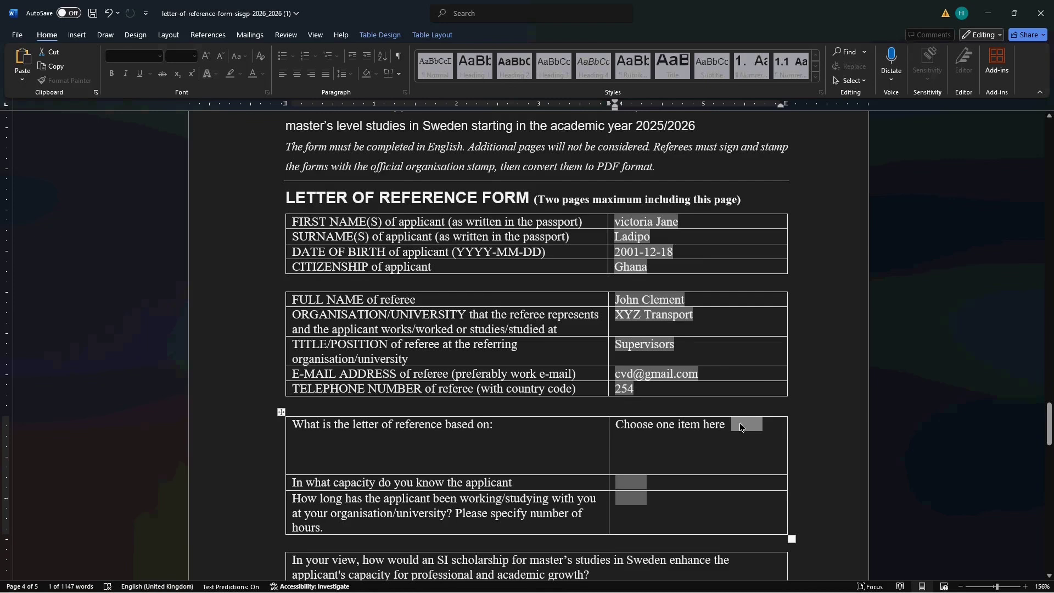
- Choose Employment from the reference-basis dropdown
click(710, 424)
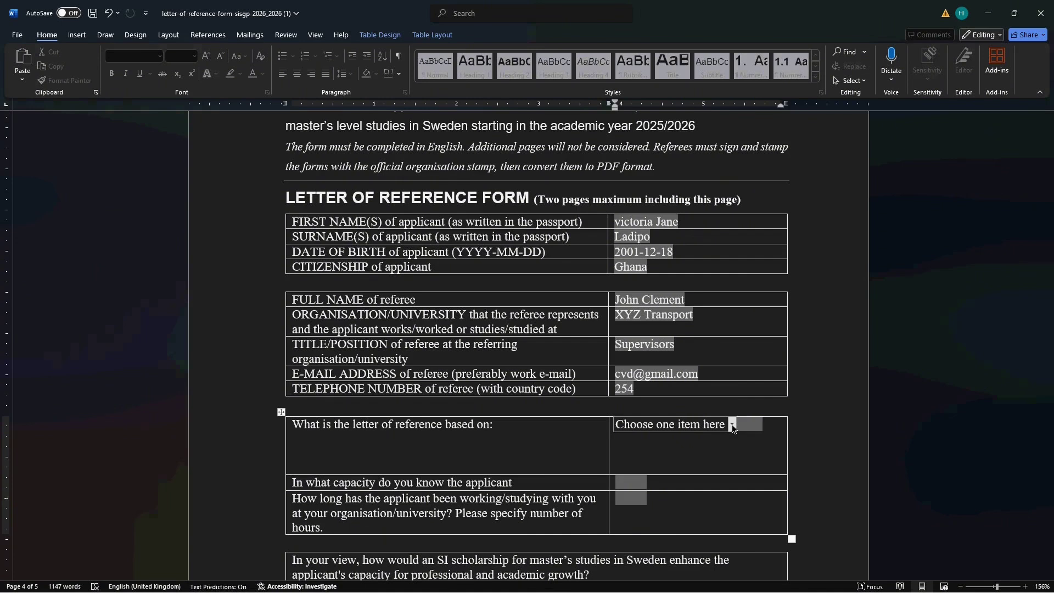
click(732, 424)
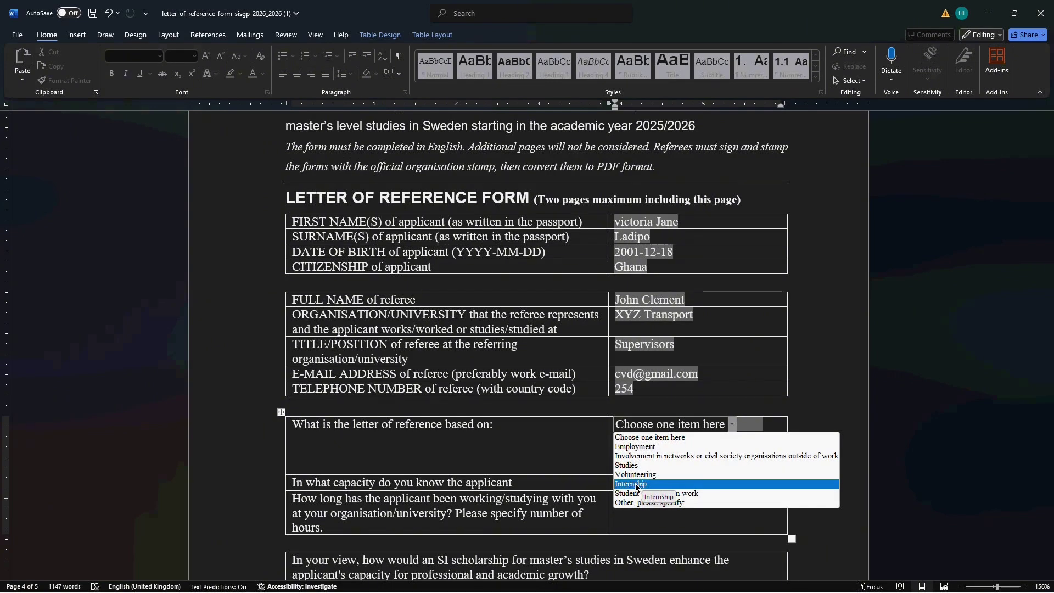
click(652, 446)
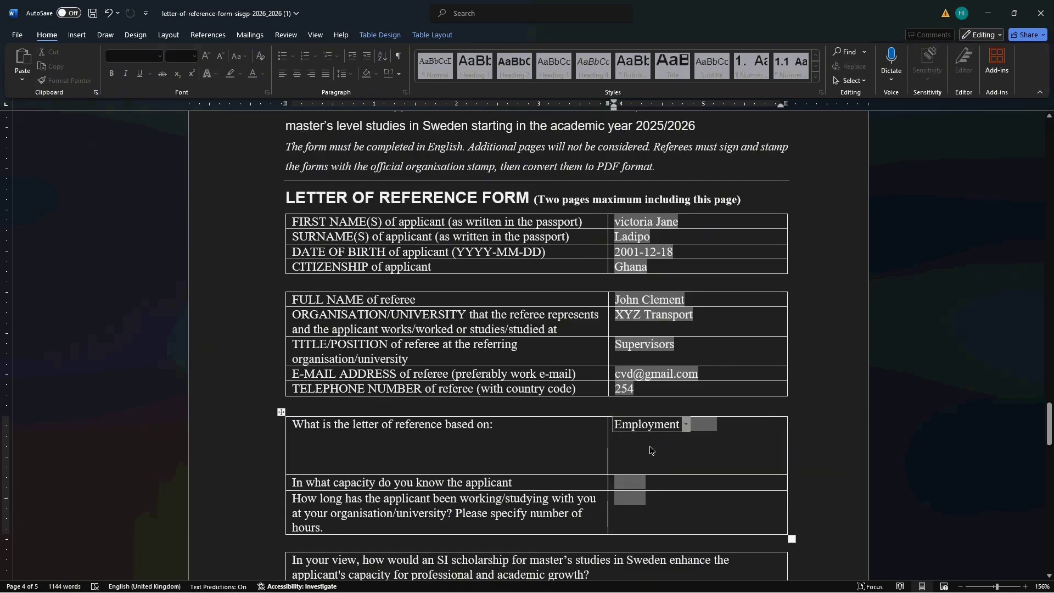
scroll(650, 450, down, 3)
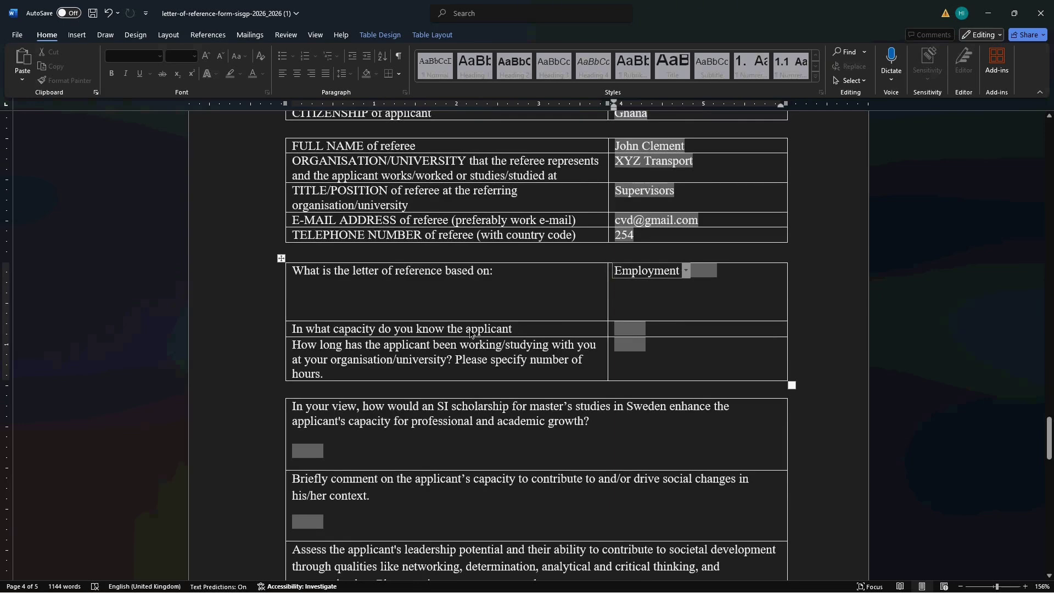
- State the referee supervises the applicant at XYZ company, and enter a duration of 2 years
click(624, 329)
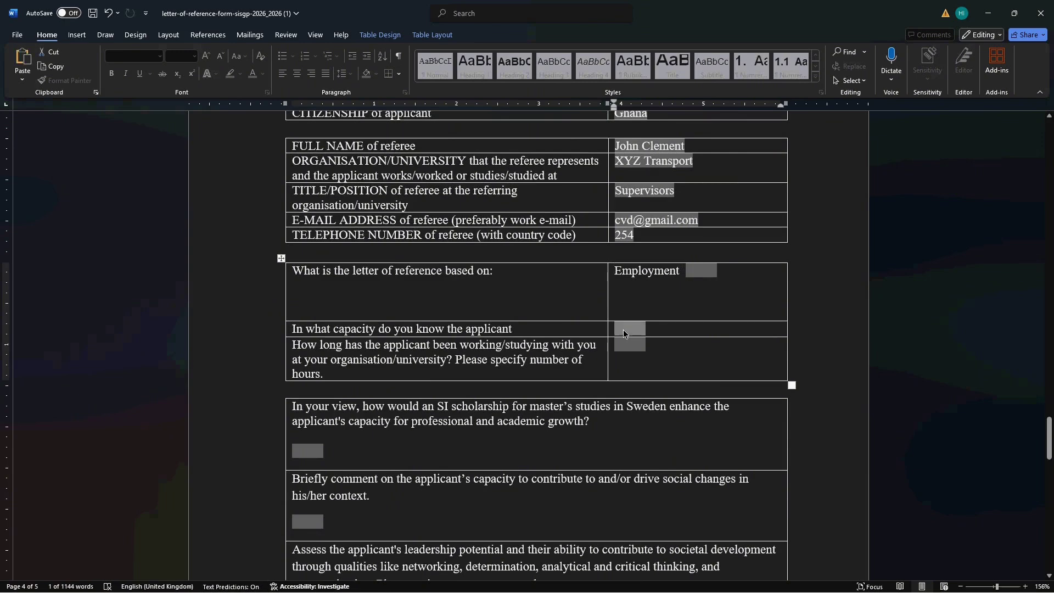
text(Victoria)
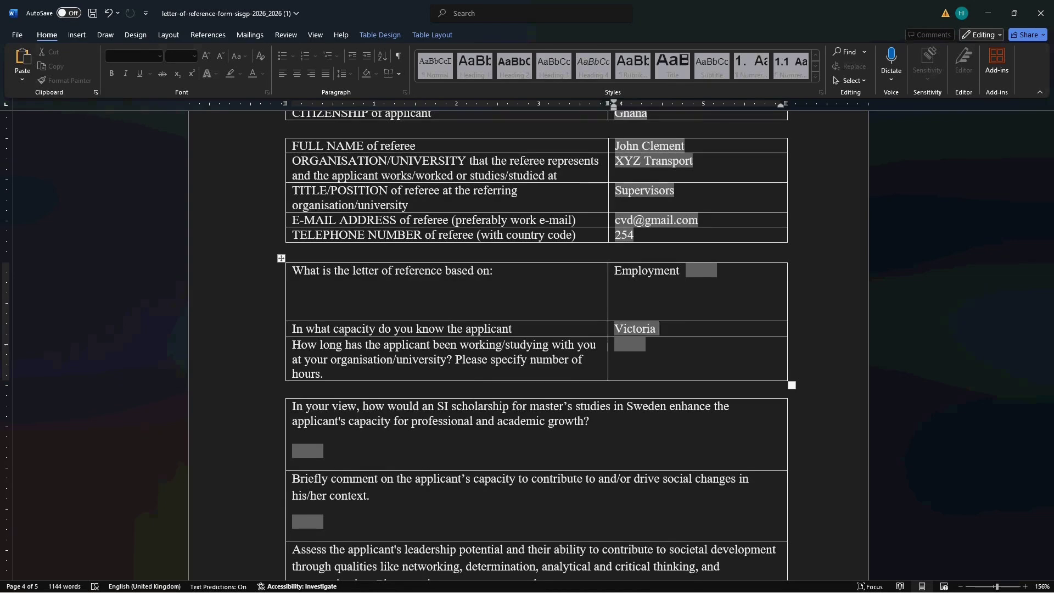
key(BackSpace)
key(BackSpace)
key(BackSpace)
key(BackSpace)
key(BackSpace)
key(BackSpace)
key(BackSpace)
key(BackSpace)
key(BackSpace)
text(I wo)
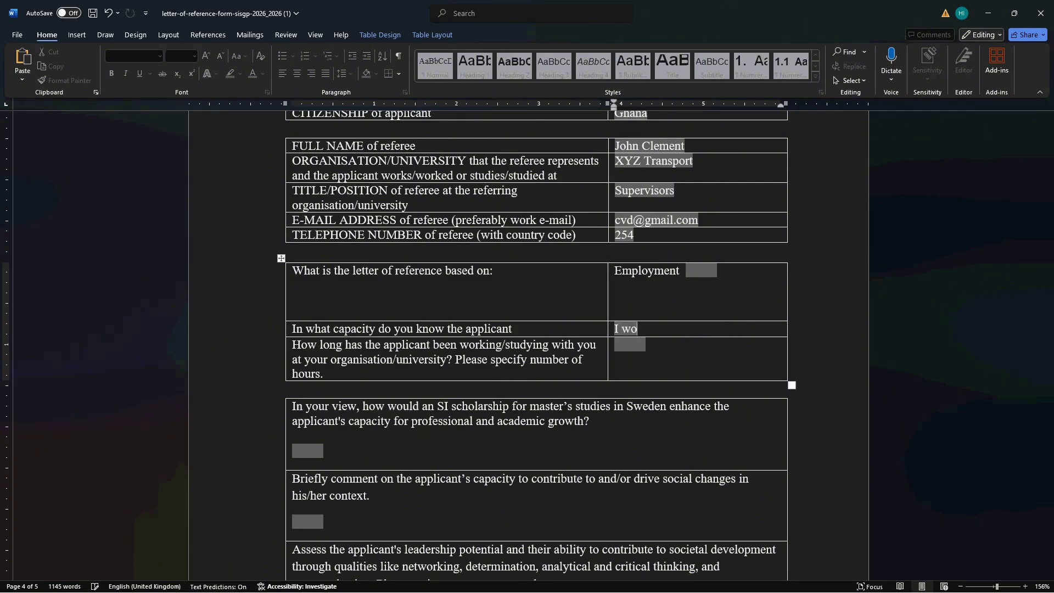
text(rk with vi)
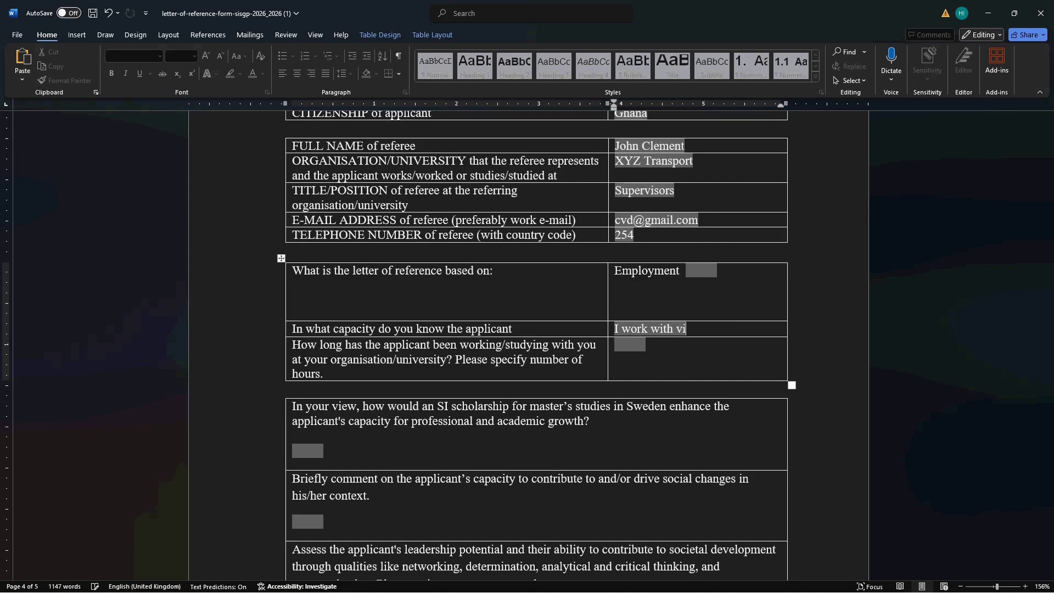
text(ctoria as )
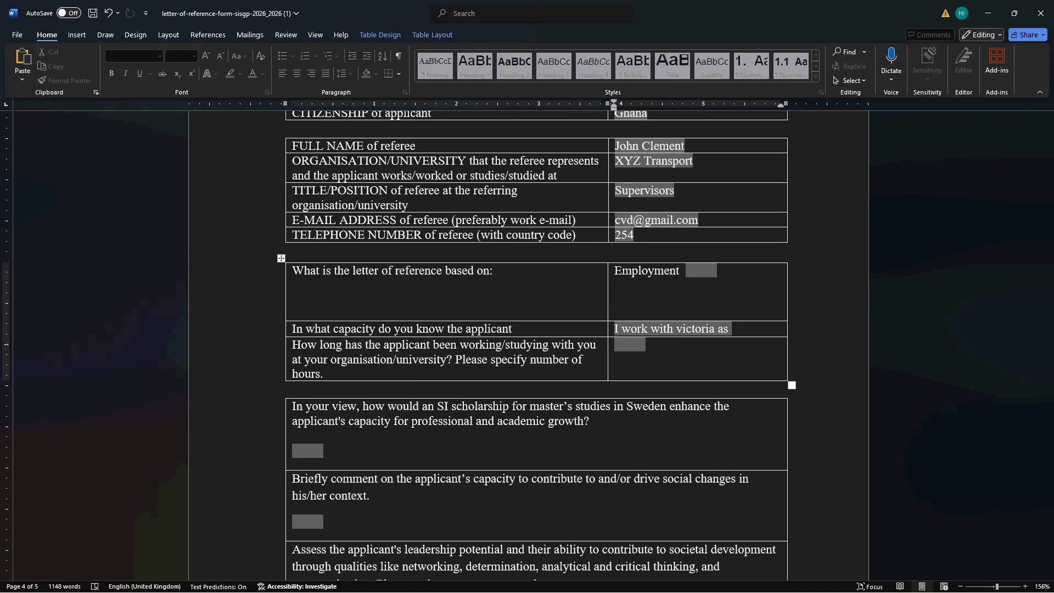
text(a supervi)
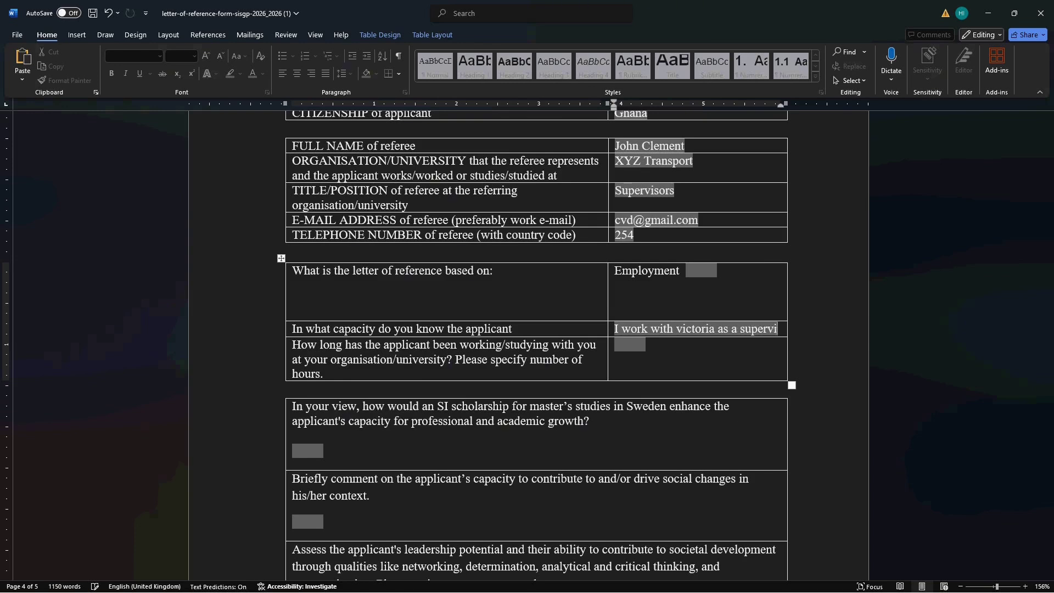
text(sor in )
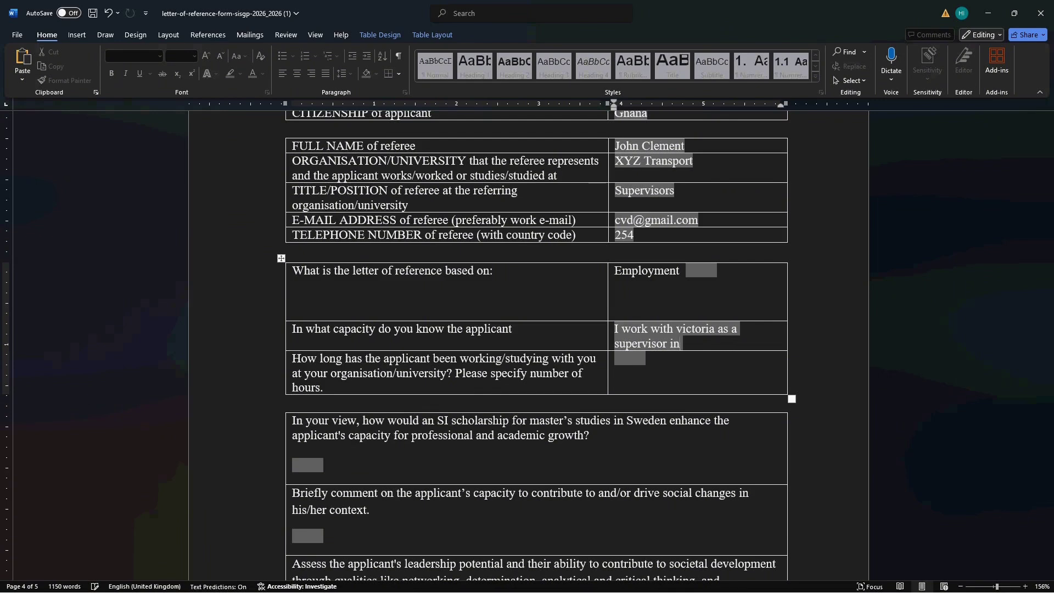
text(XZ)
key(BackSpace)
text(YZ com)
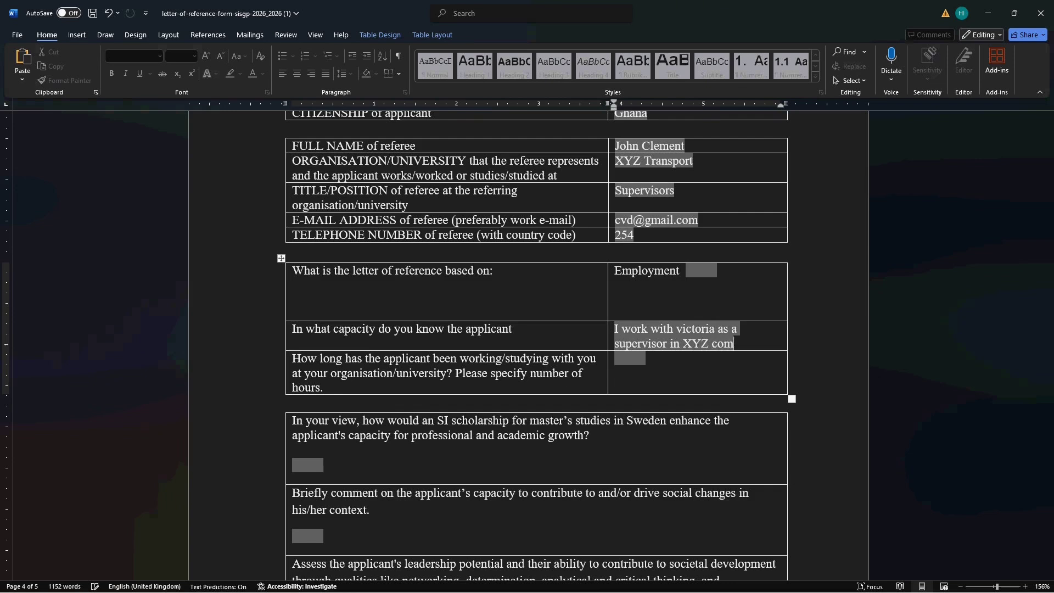
text(pany)
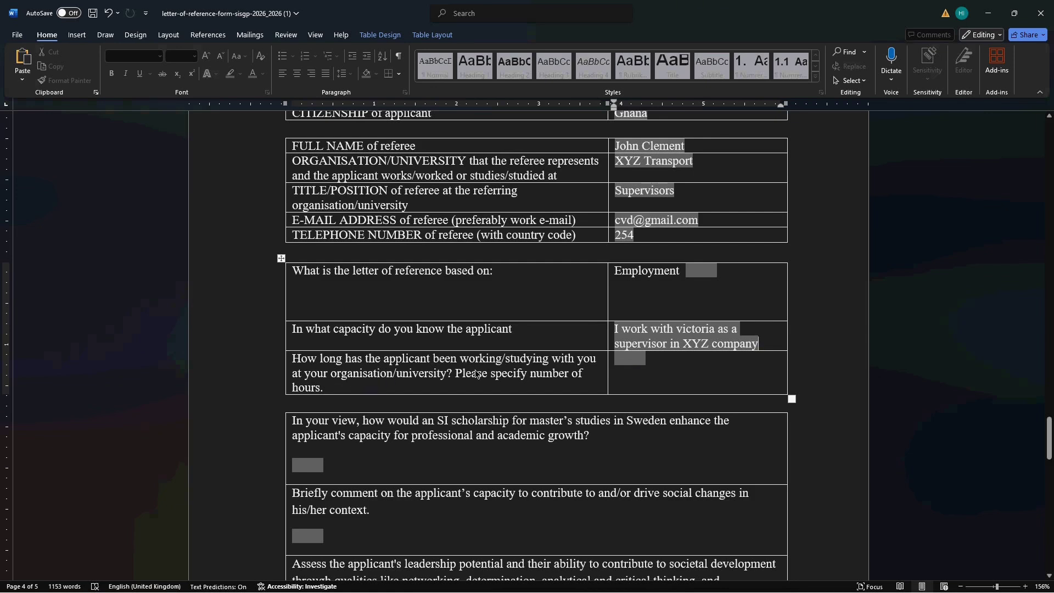
click(623, 359)
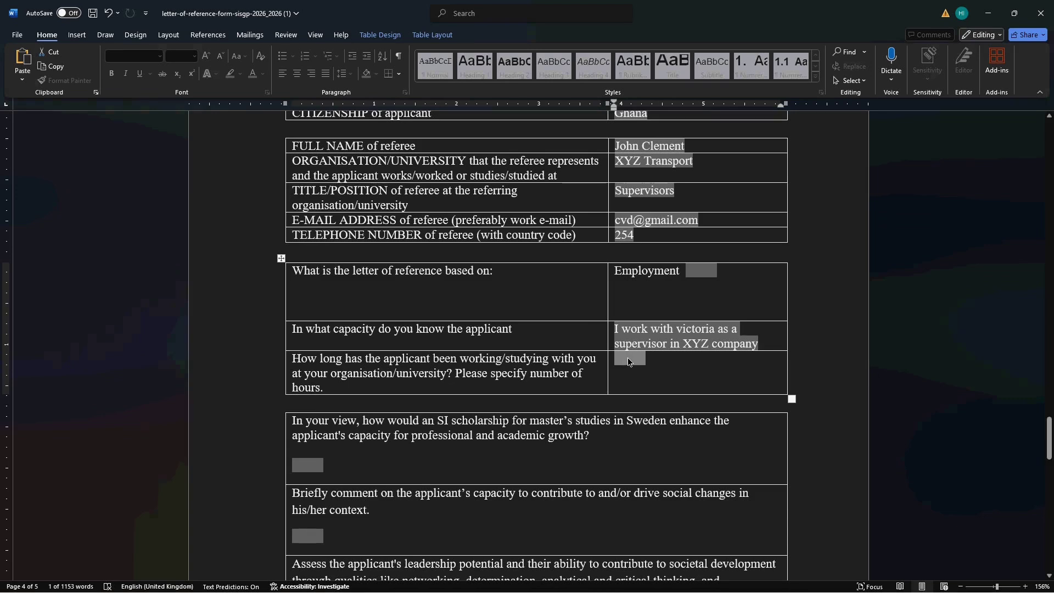
text(2)
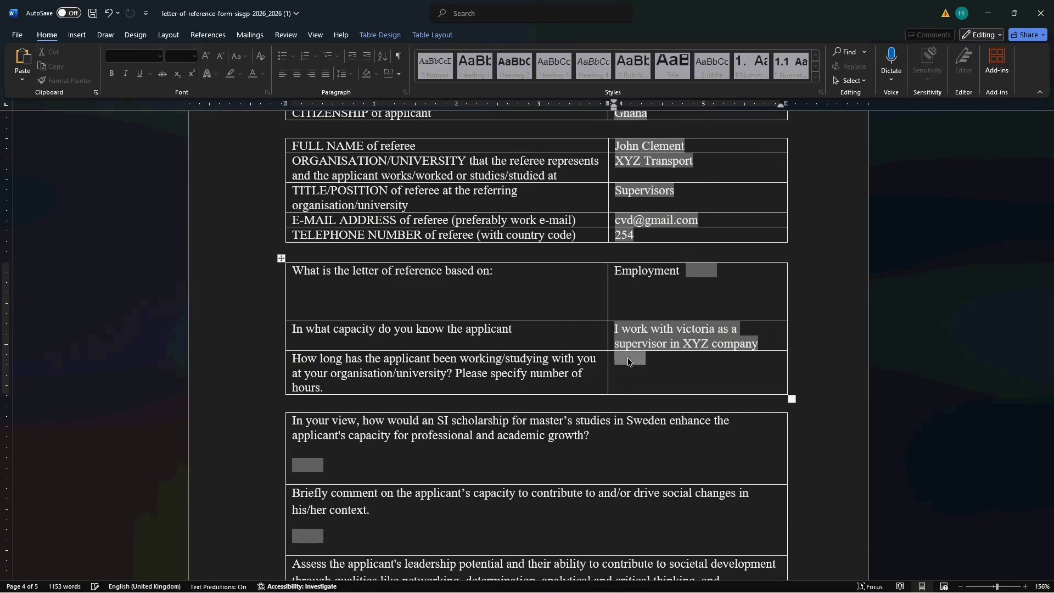
text( years)
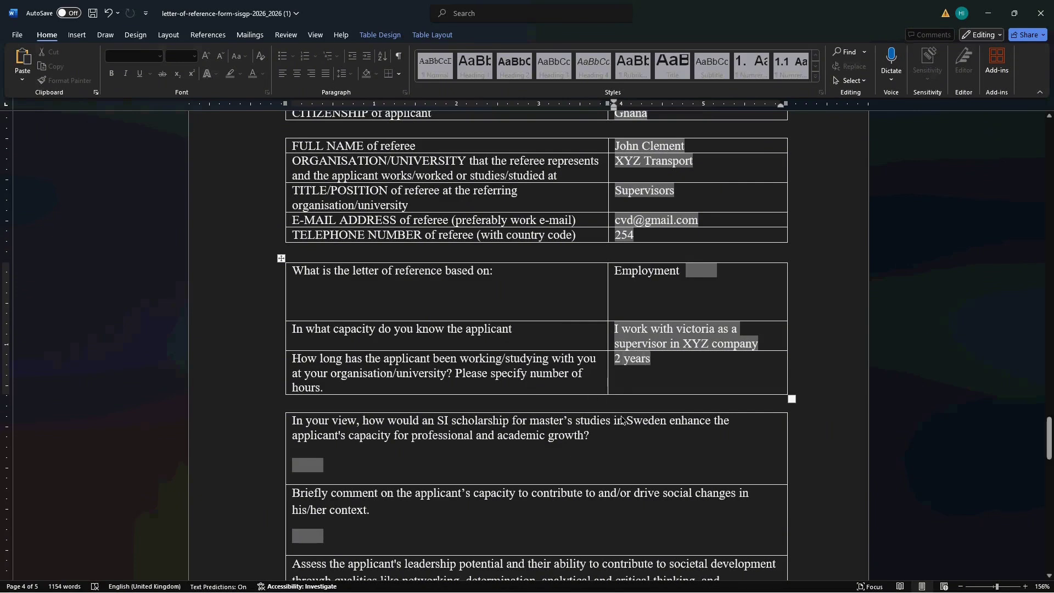
- Scroll down to the open questions and select the first answer box
scroll(621, 416, down, 2)
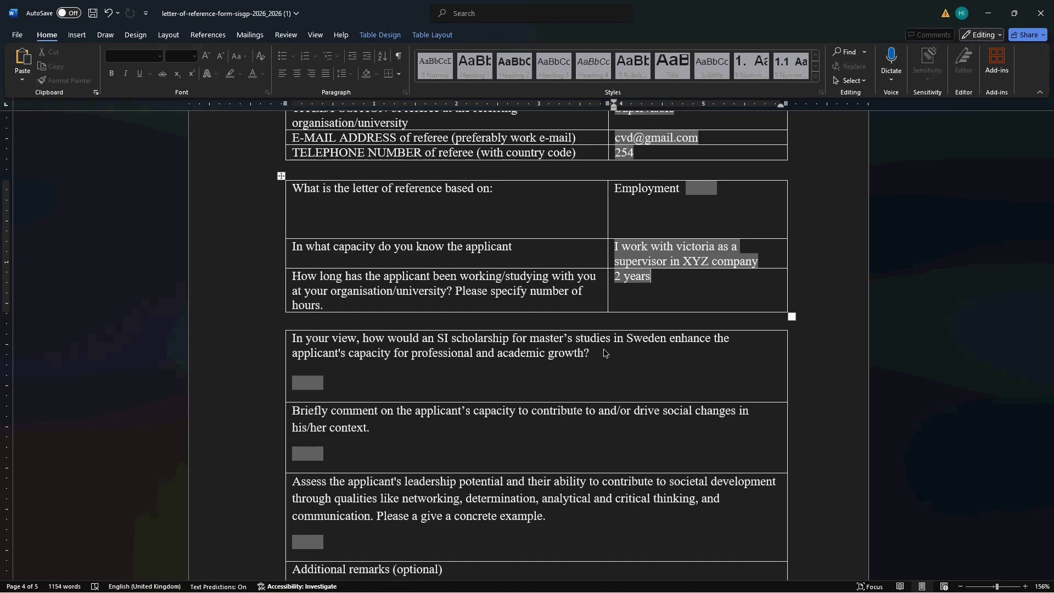
scroll(603, 350, down, 1)
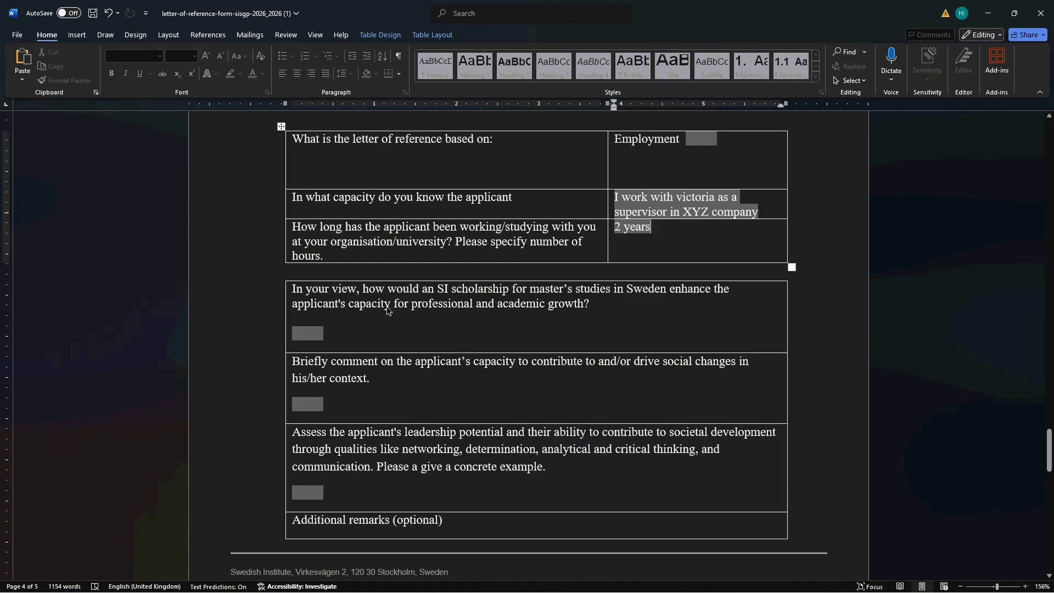
click(313, 334)
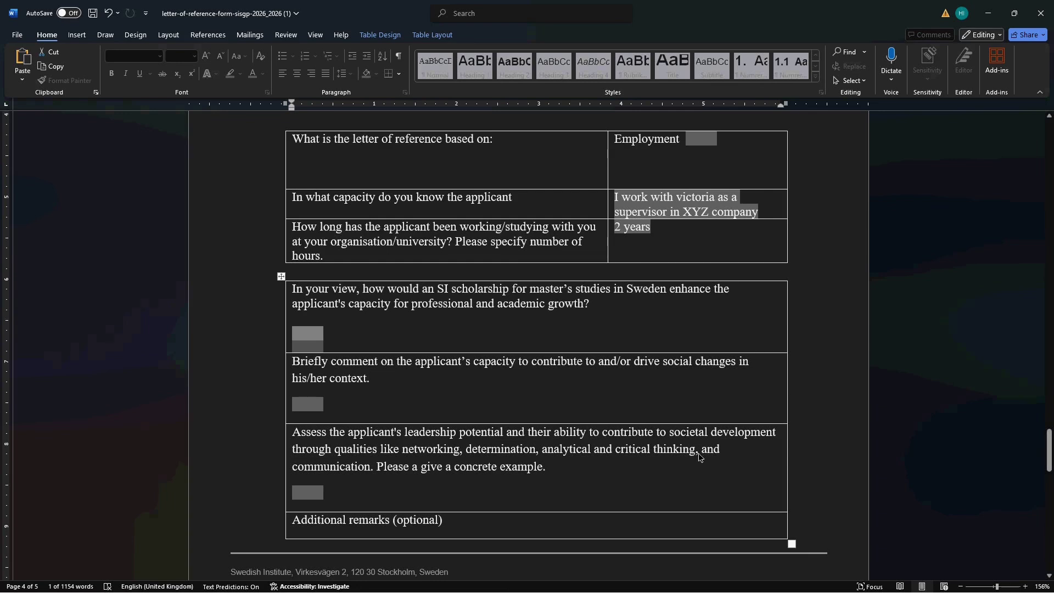
- Switch to the older letter-of-reference-EDITED-2022_2023-1 document window
key(super)
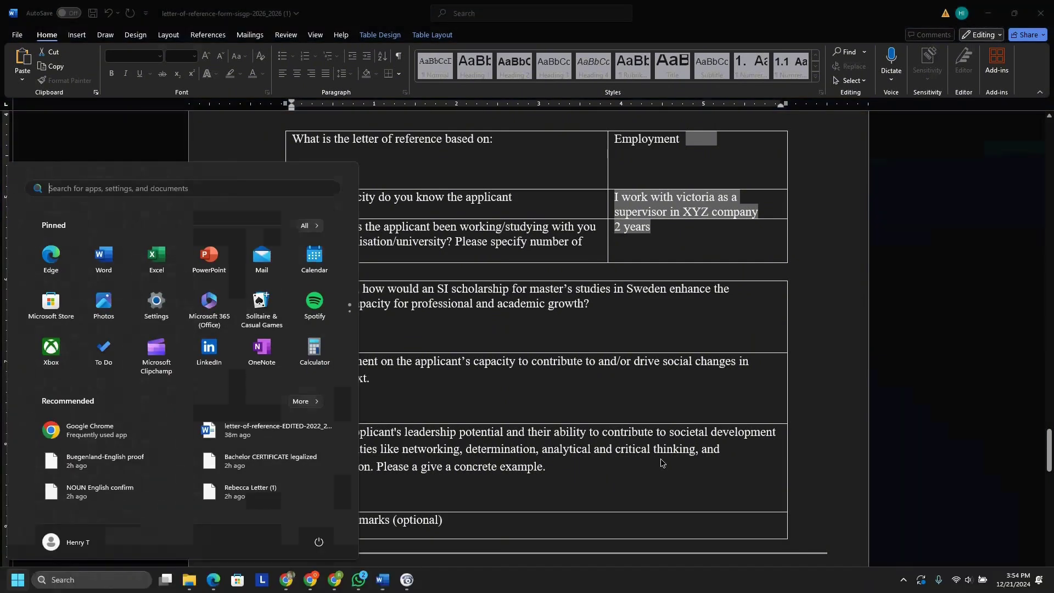
mouse_move(383, 582)
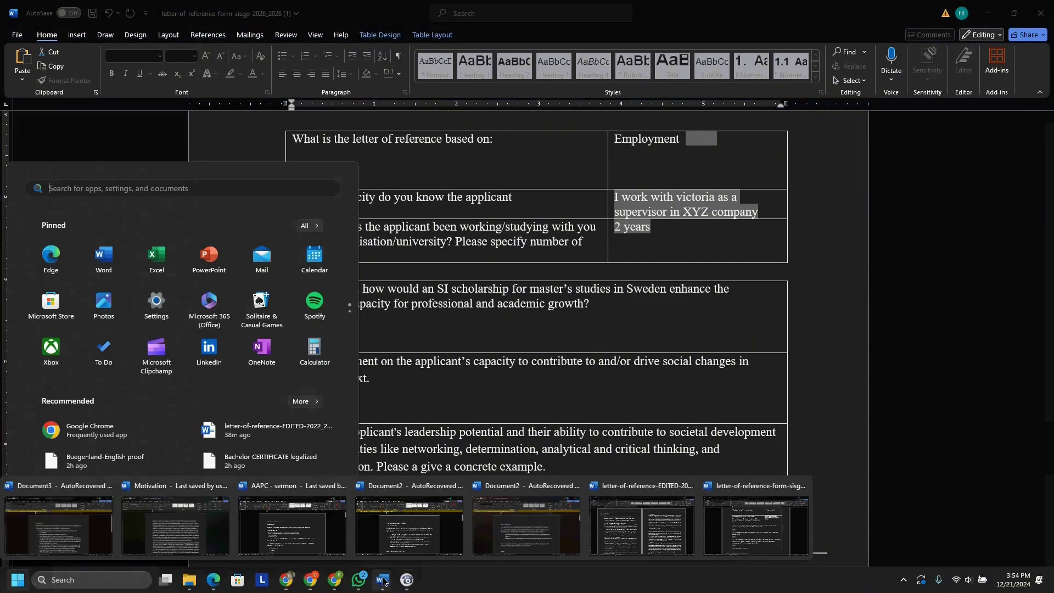
click(748, 524)
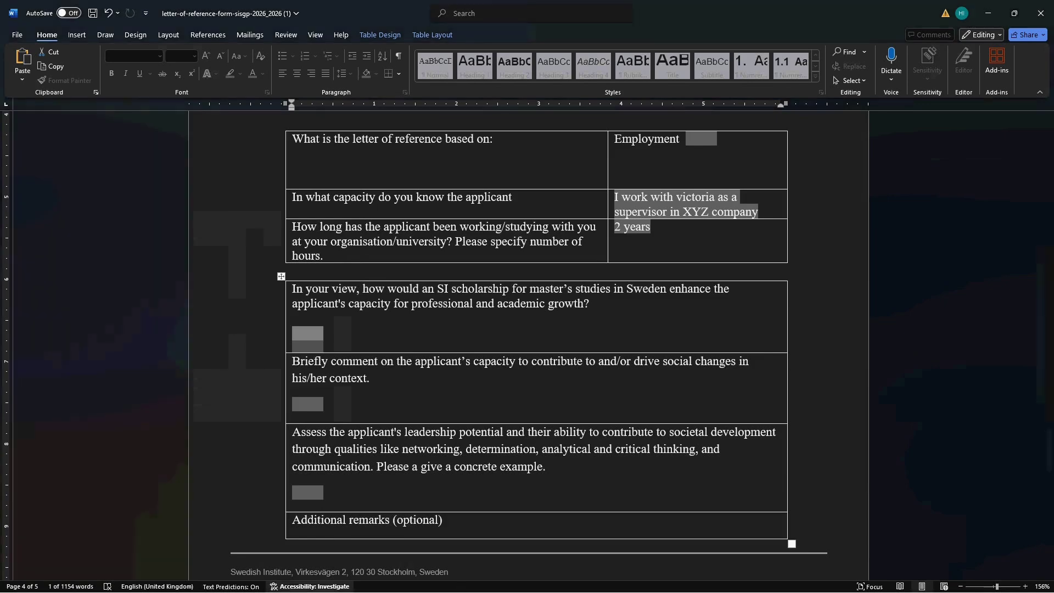
key(super)
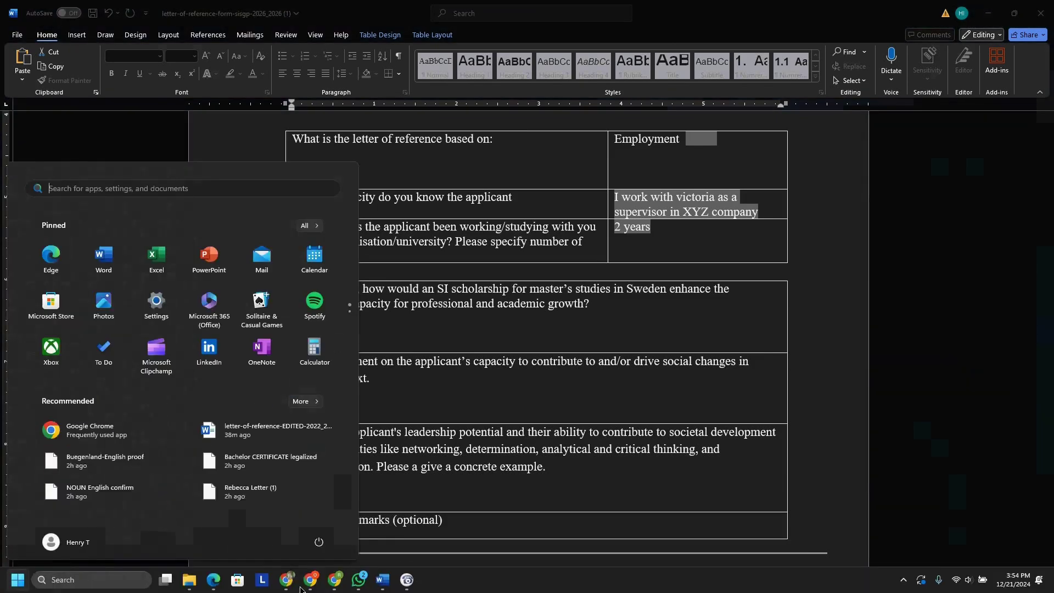
mouse_move(386, 579)
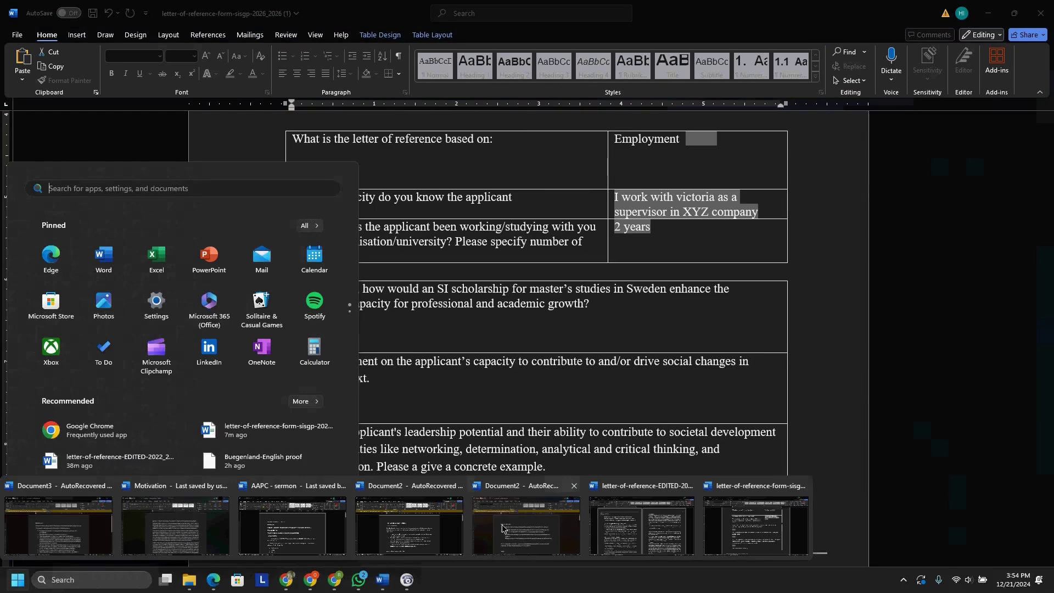
mouse_move(646, 522)
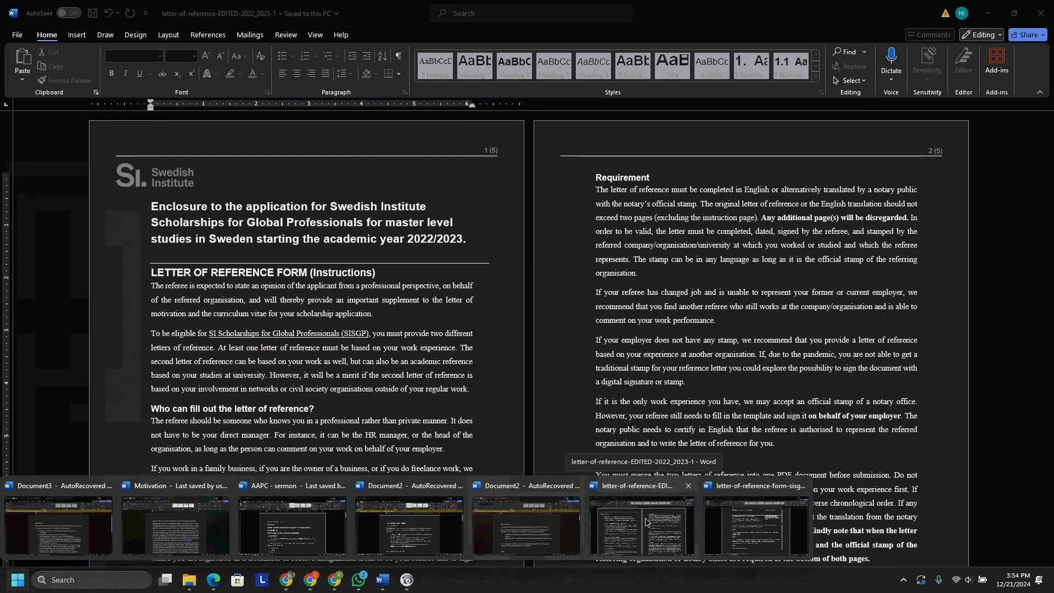
click(646, 522)
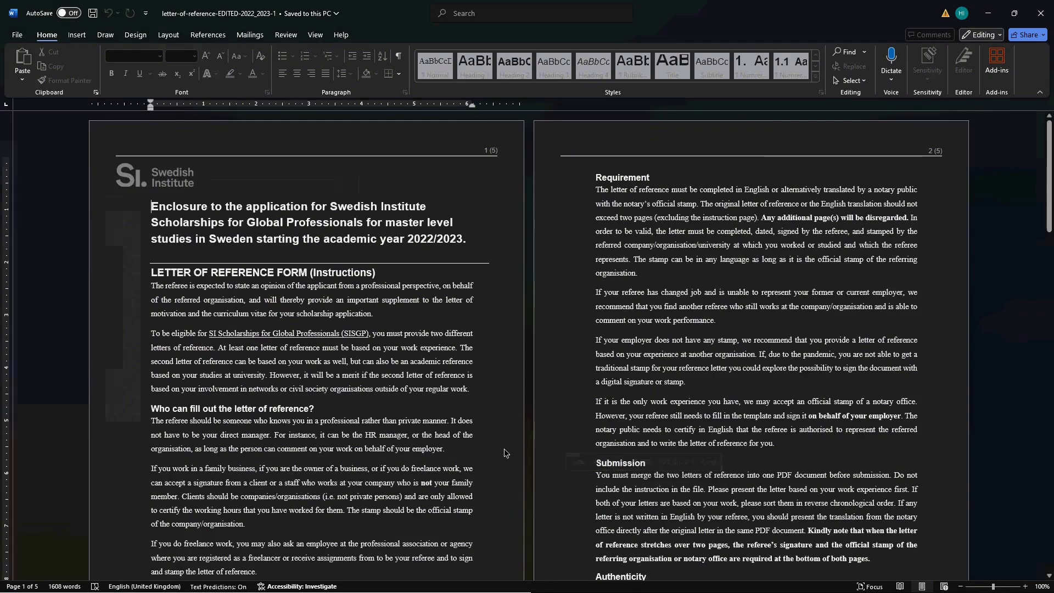
- Copy the older letter's answer paragraph on how an SI scholarship benefits the applicant
scroll(503, 453, down, 20)
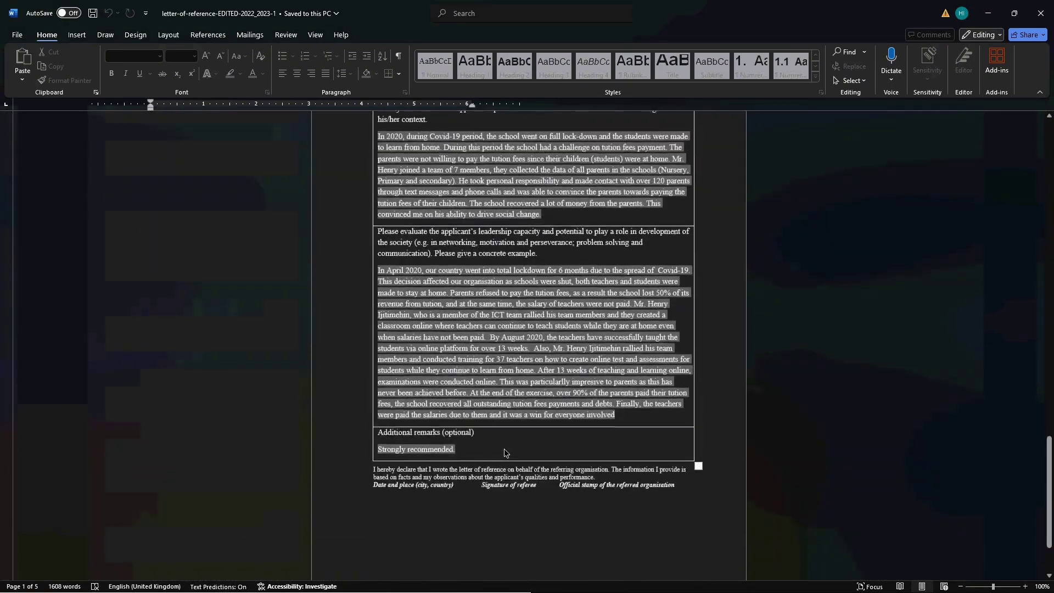
scroll(504, 449, up, 10)
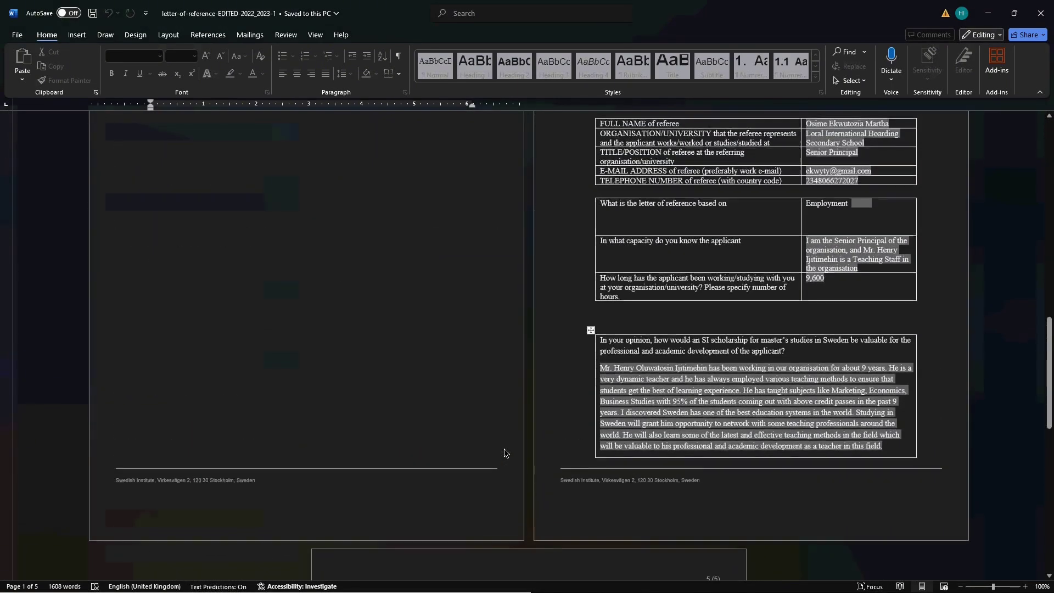
scroll(504, 449, down, 1)
scroll(864, 404, down, 4)
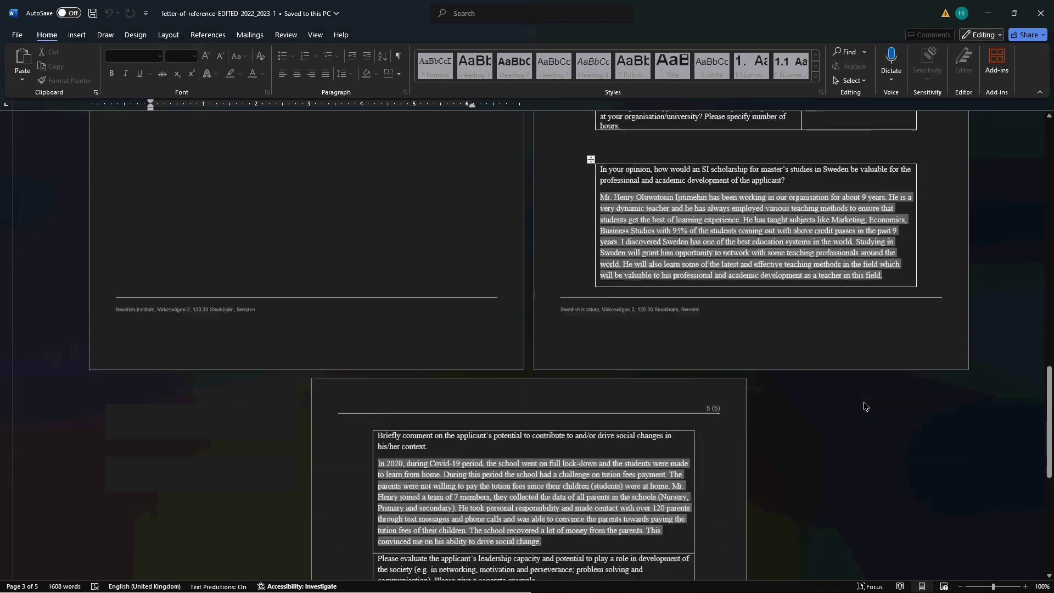
scroll(864, 406, down, 2)
scroll(864, 407, up, 2)
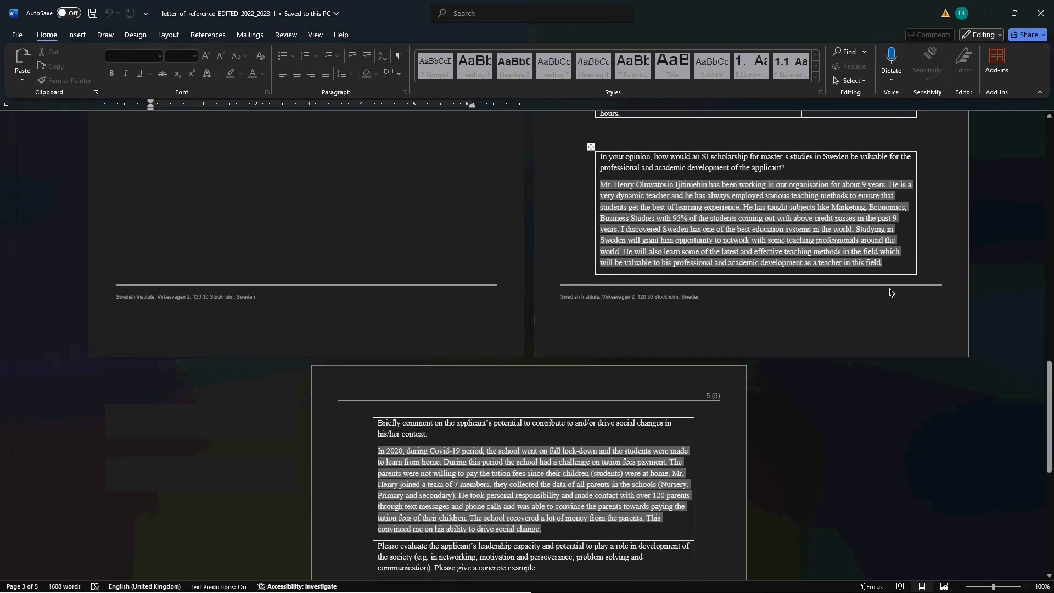
click(602, 184)
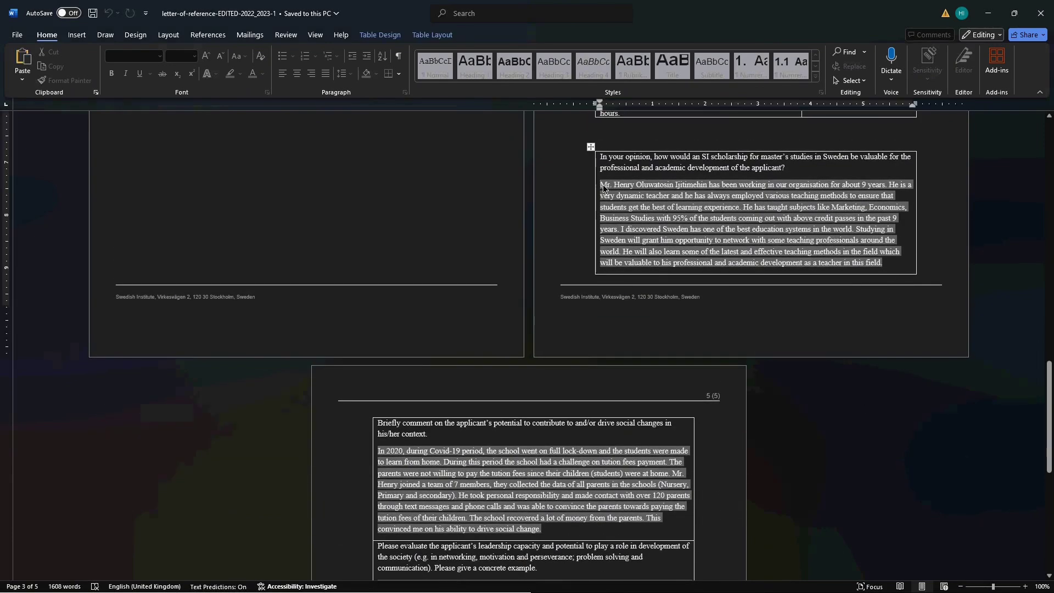
triple_click(602, 187)
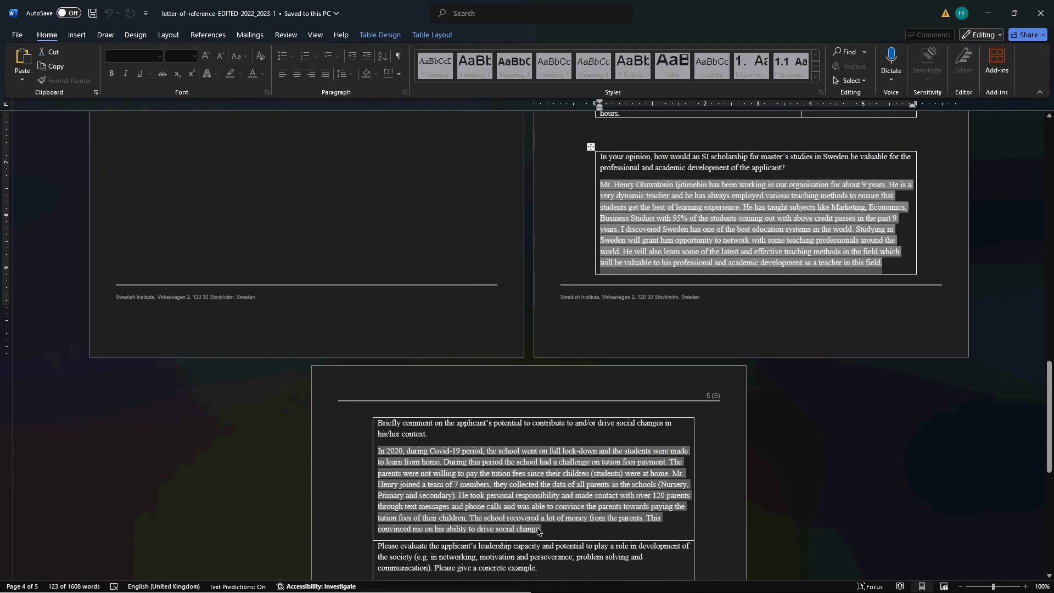
key(ctrl+c)
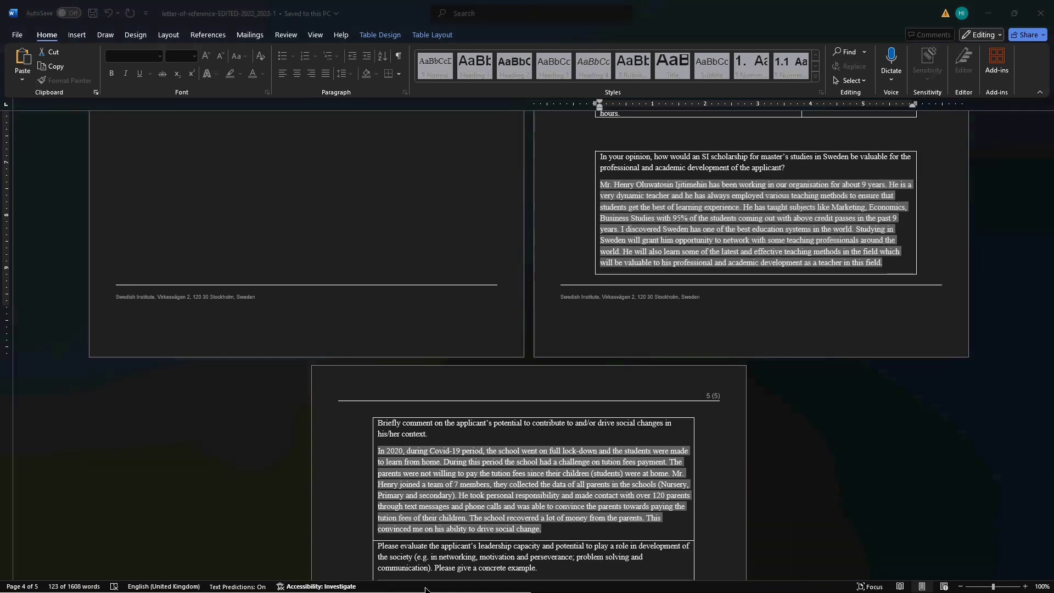
key(super)
- Return to the letter-of-reference-form-sisgp-2026 document, showing the page 4 questions
mouse_move(387, 585)
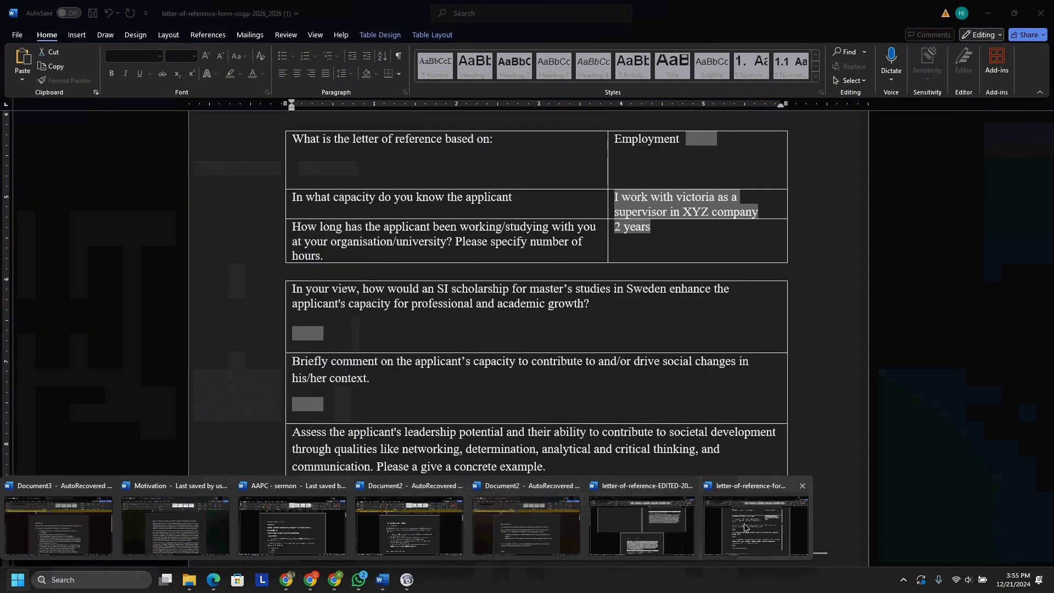
click(743, 526)
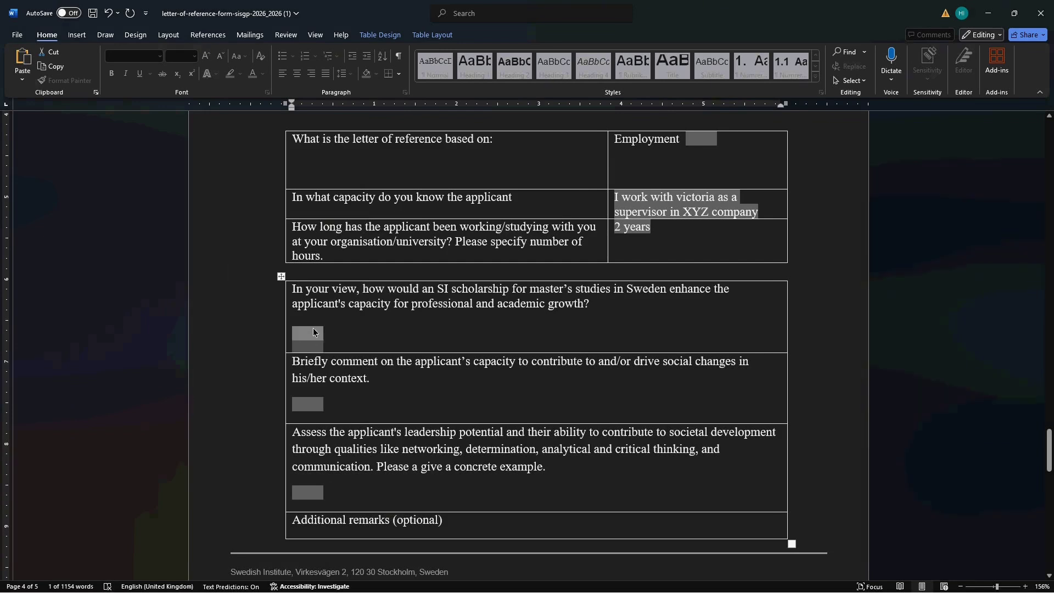
- Paste the copied paragraph into the scholarship answer and replace its opening name with the applicant's name
click(313, 331)
key(ctrl+v)
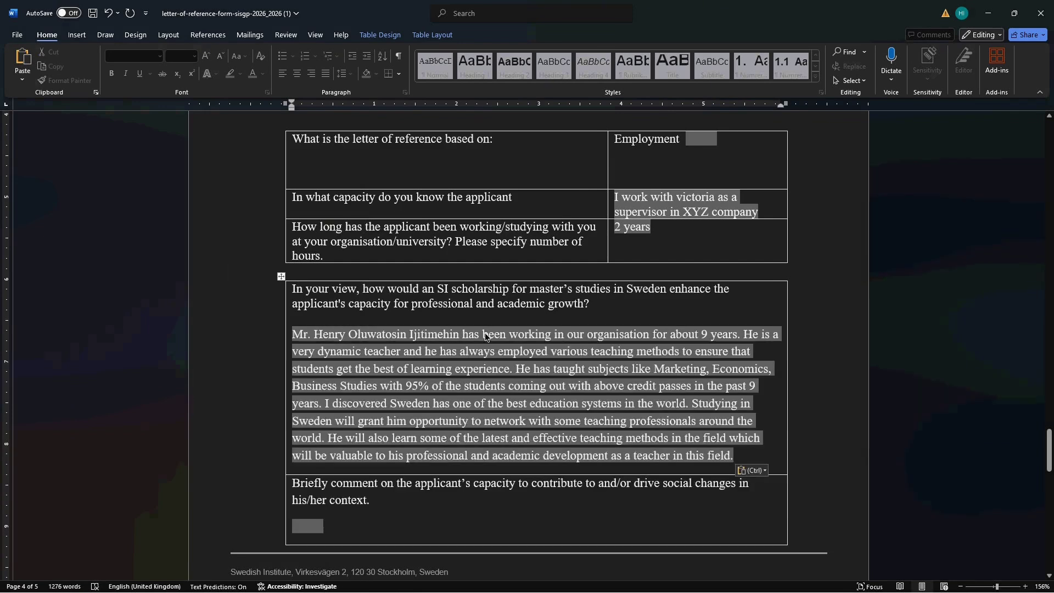
drag(460, 334, 291, 336)
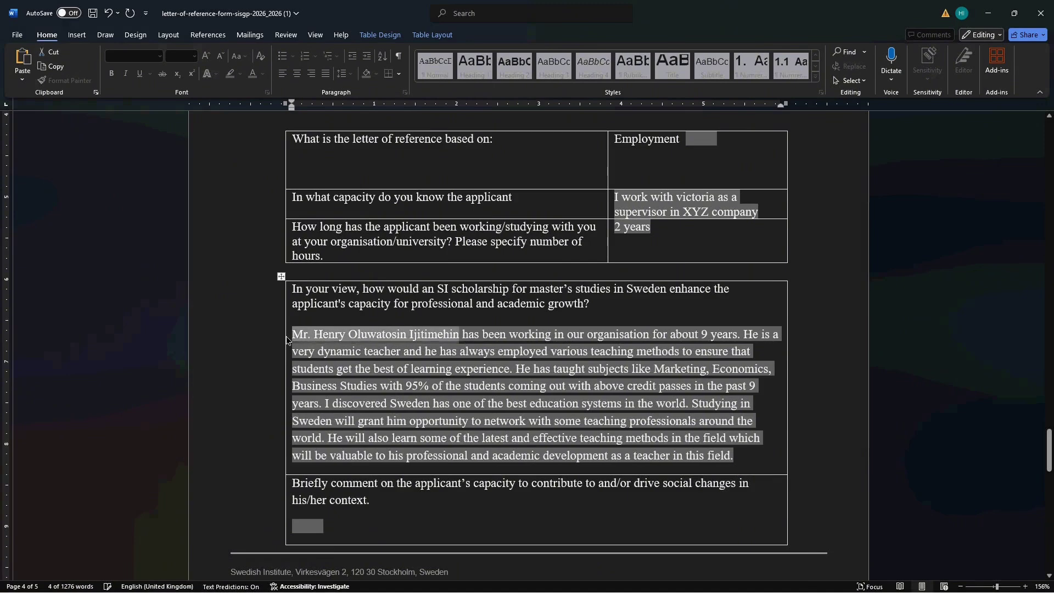
key(BackSpace)
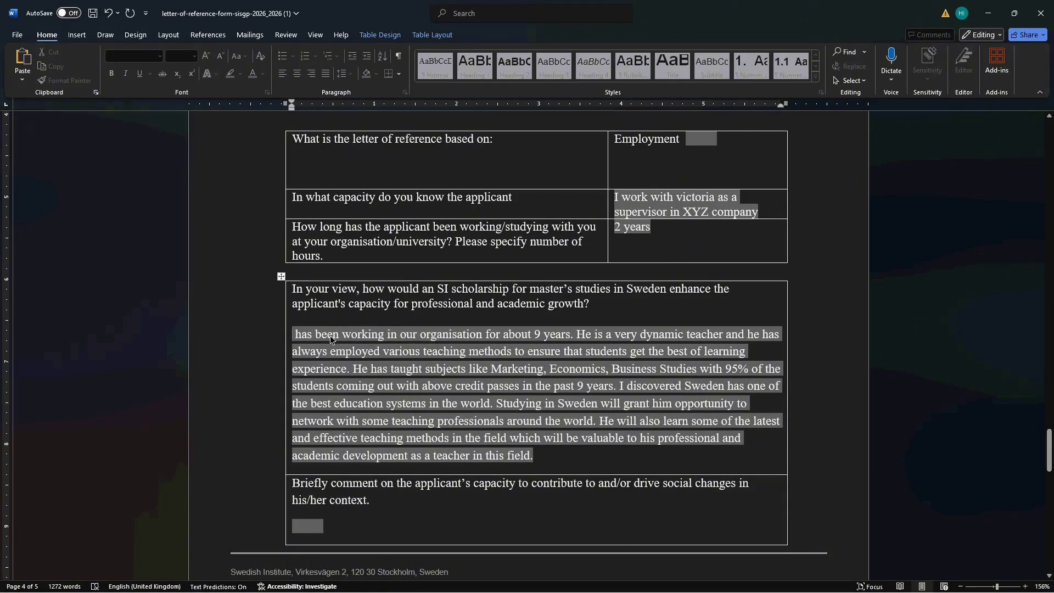
text(Vic )
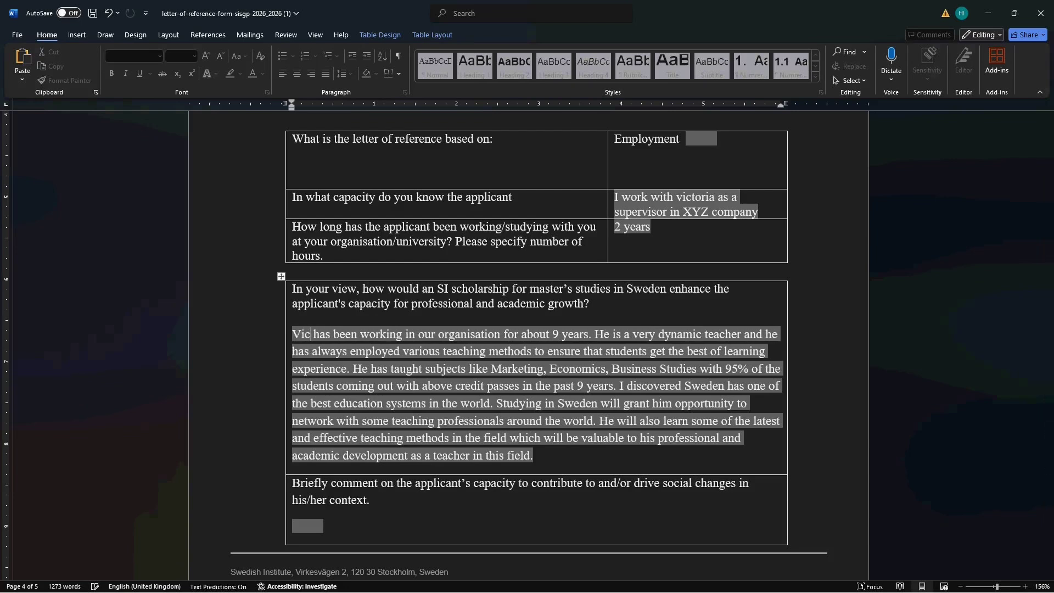
text(toria)
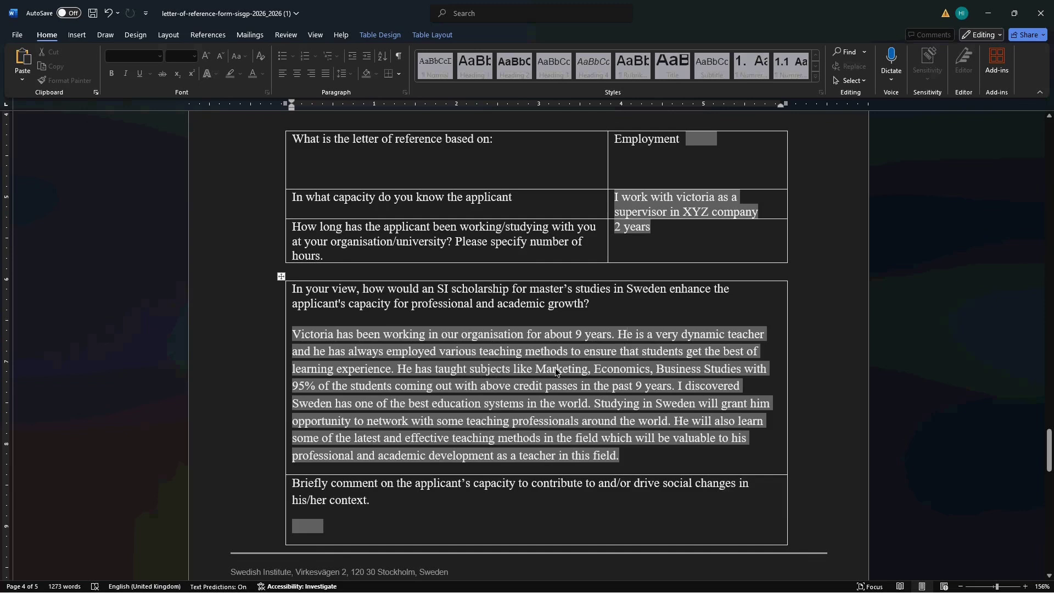
scroll(555, 368, up, 1)
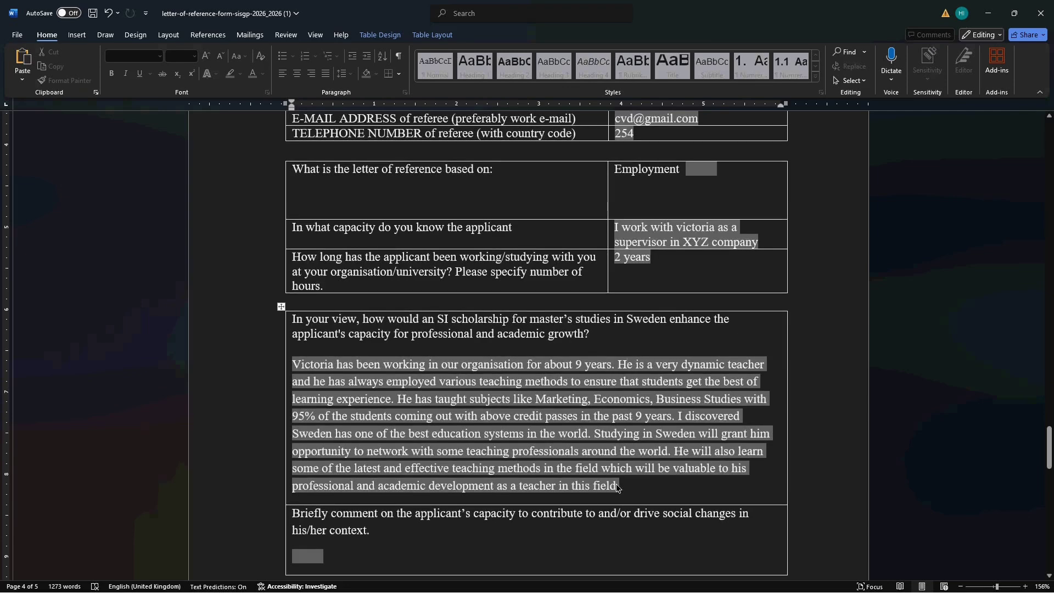
drag(616, 483, 484, 444)
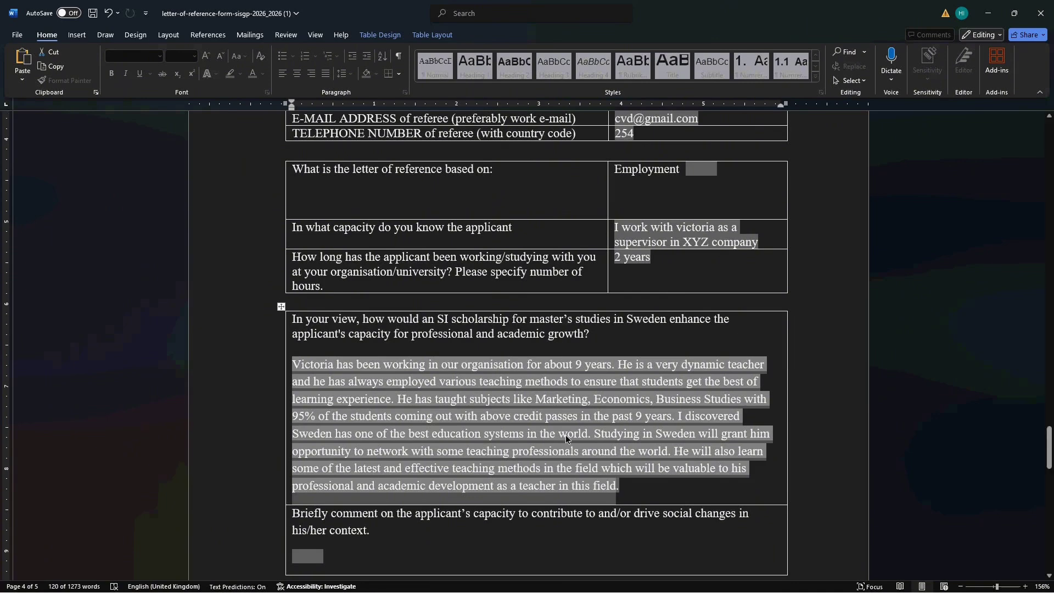
scroll(565, 435, down, 3)
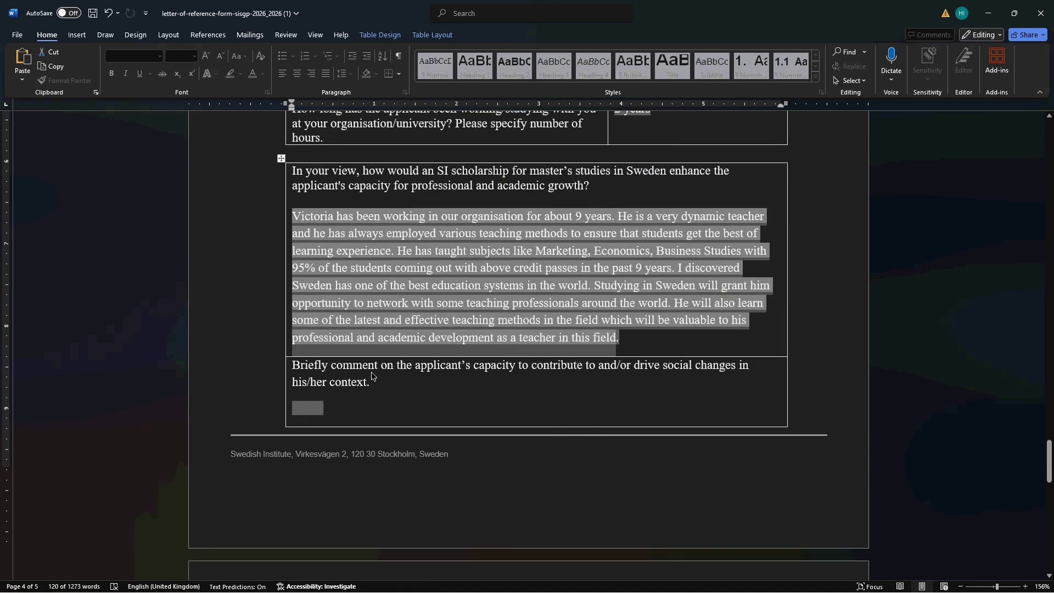
click(308, 407)
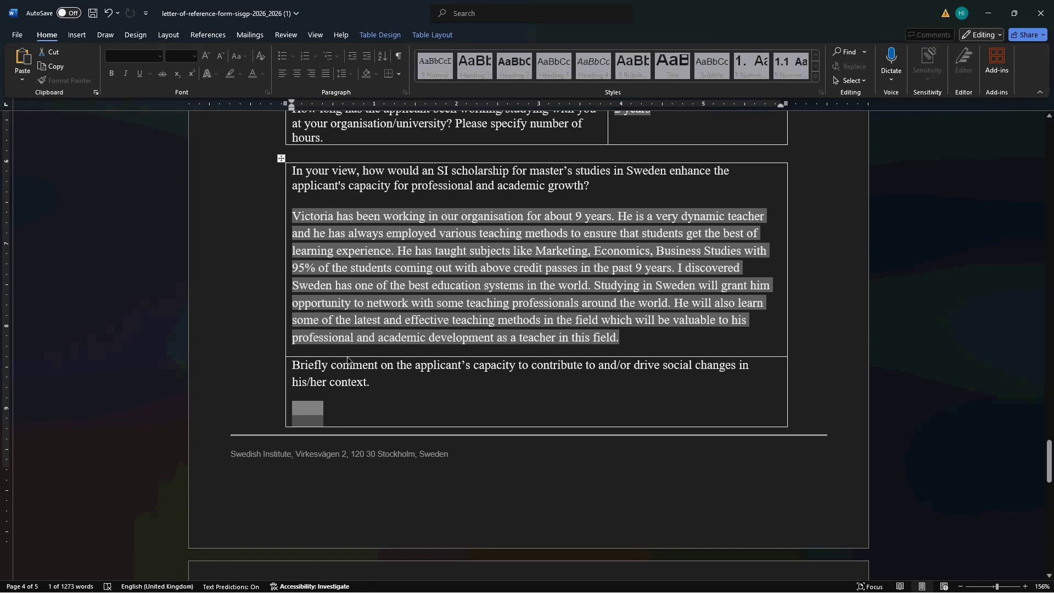
scroll(351, 404, down, 5)
scroll(351, 405, up, 4)
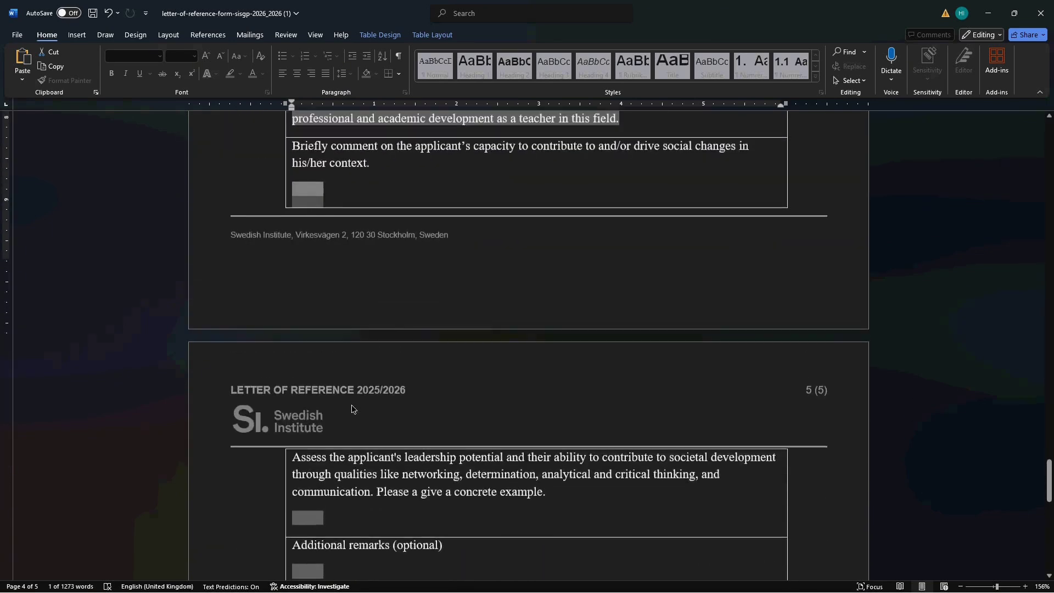
scroll(352, 404, up, 2)
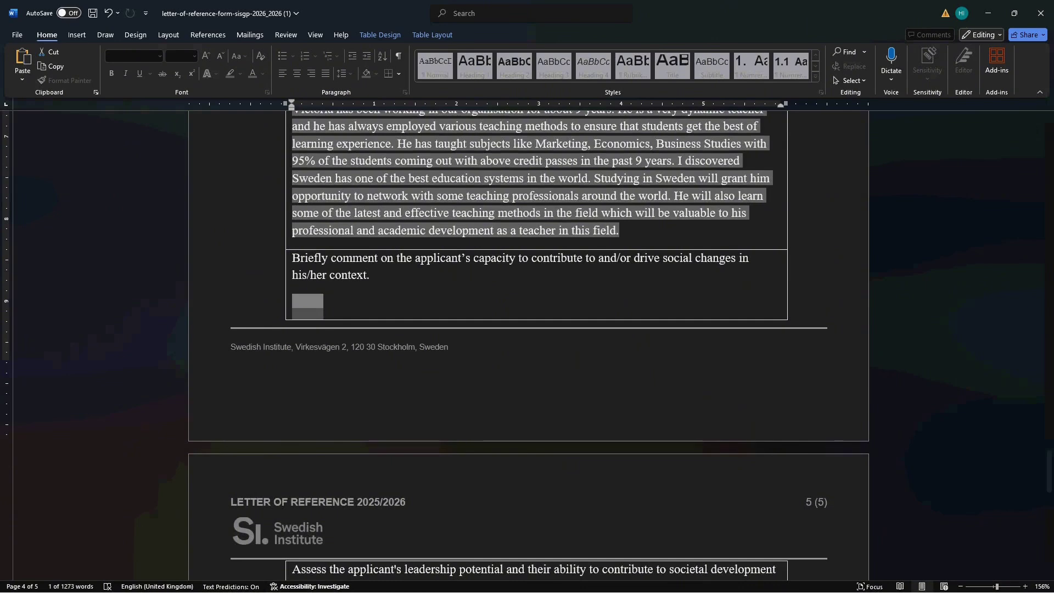
key(super)
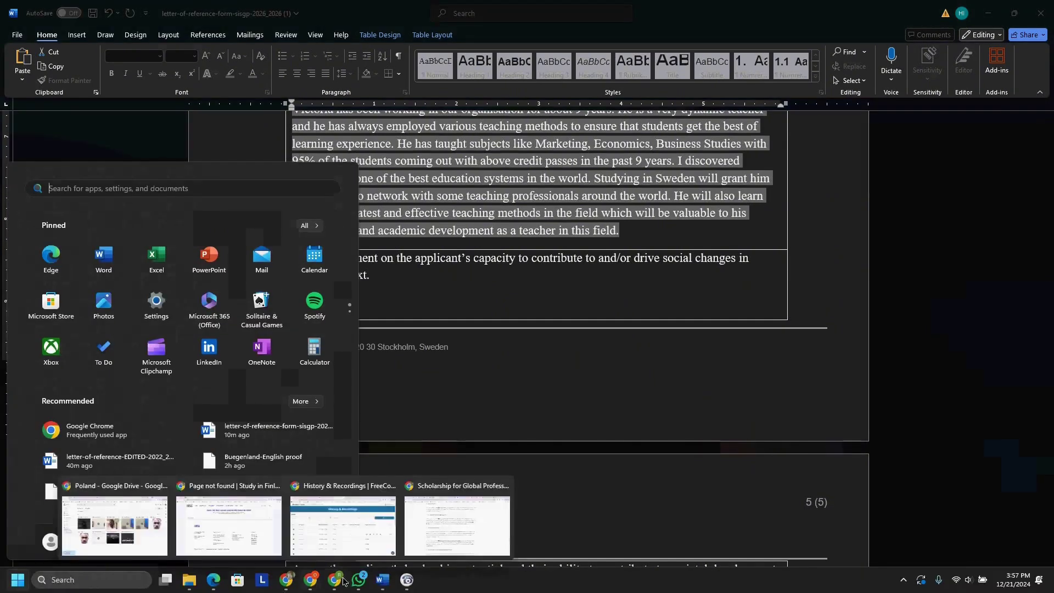
- Go back to the older EDITED letter and select its leadership answer paragraph
mouse_move(383, 579)
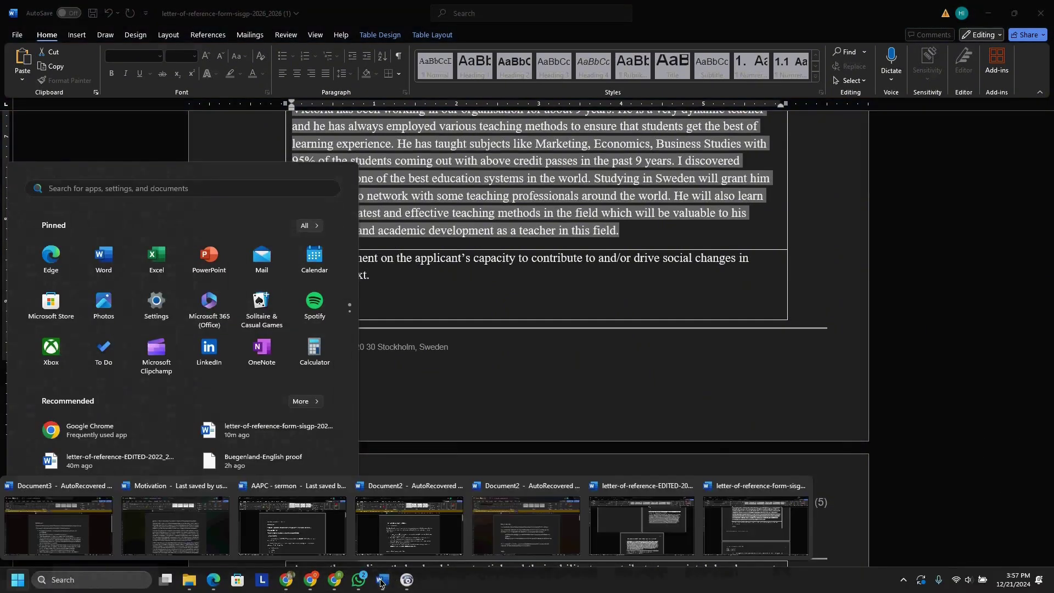
click(694, 515)
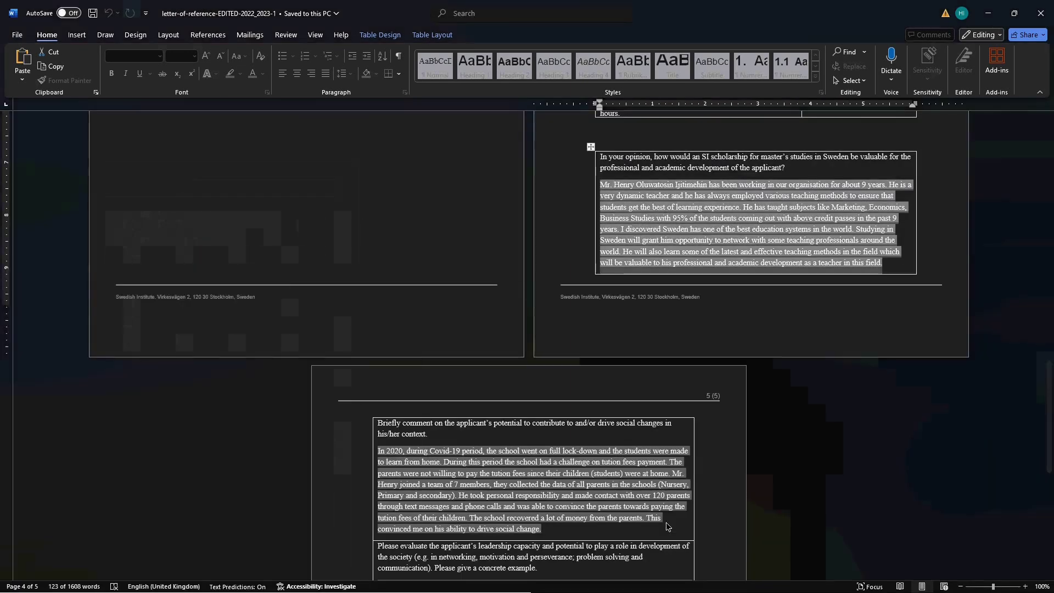
scroll(591, 485, down, 7)
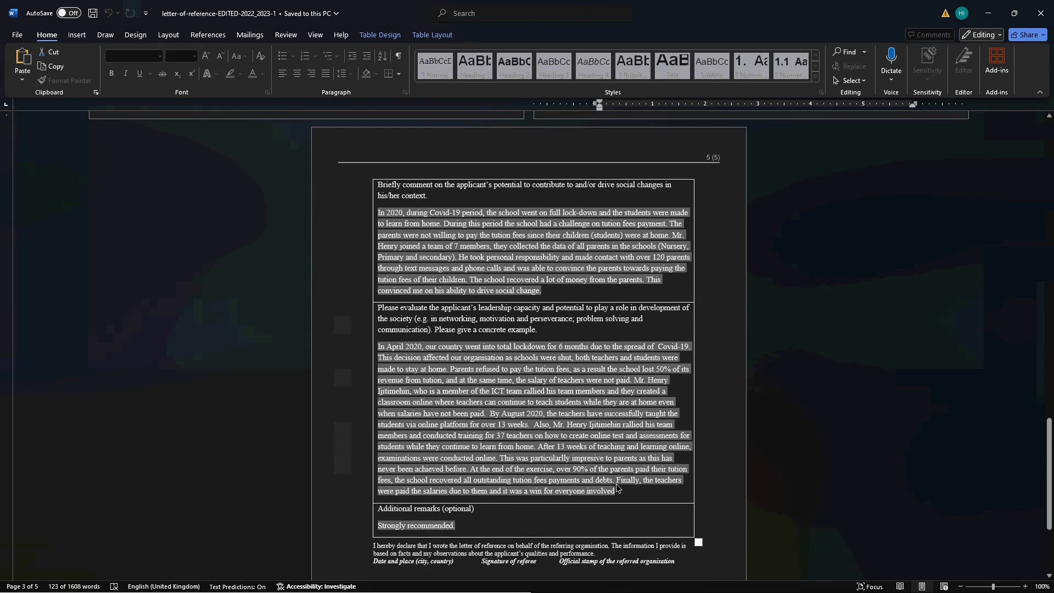
click(612, 491)
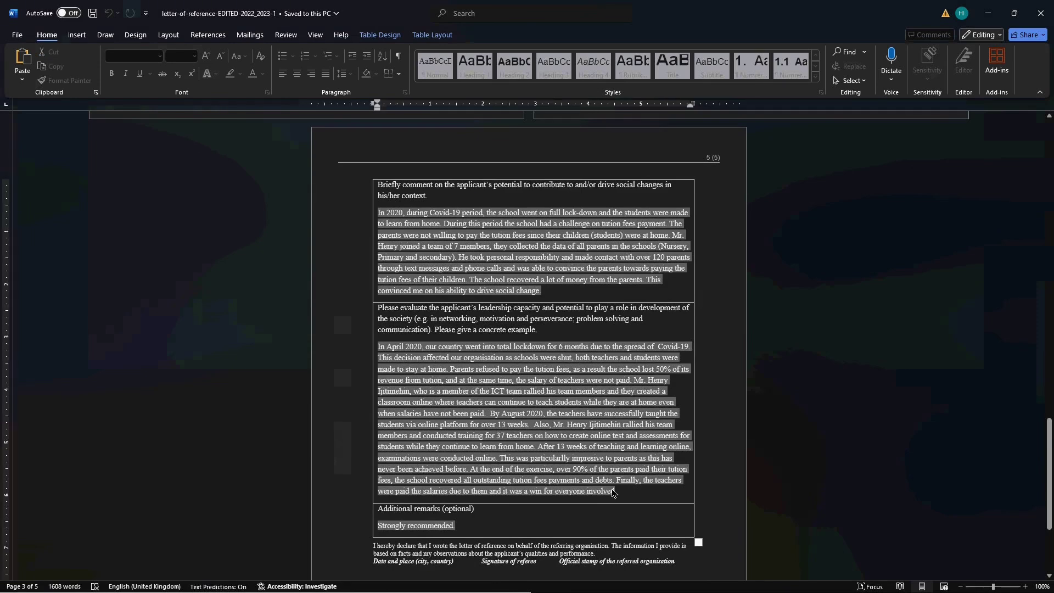
triple_click(599, 492)
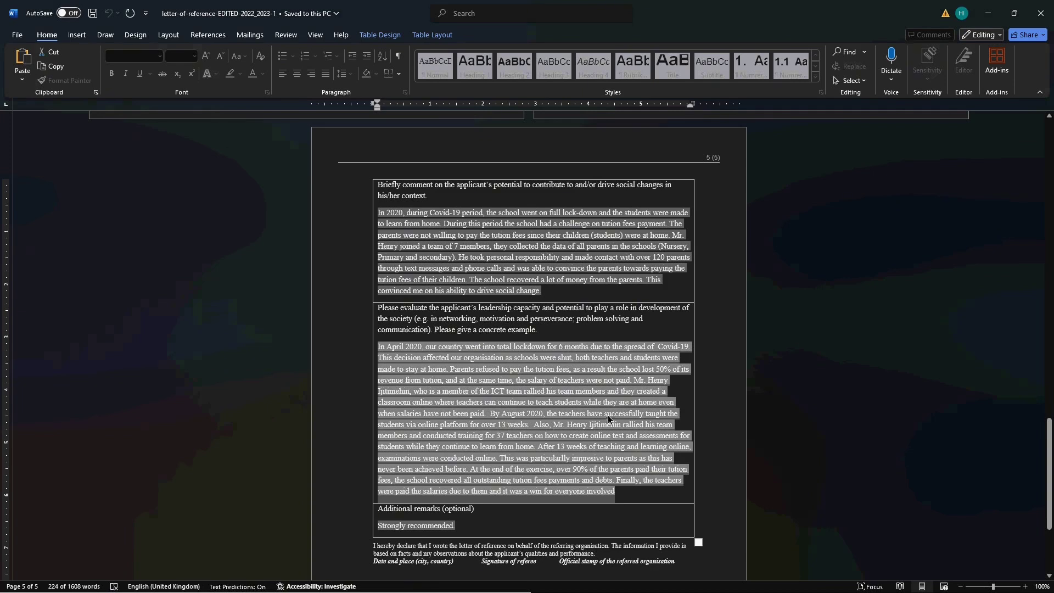
- Replace the name after "not paid." with "she" and copy the revised leadership paragraph
click(668, 384)
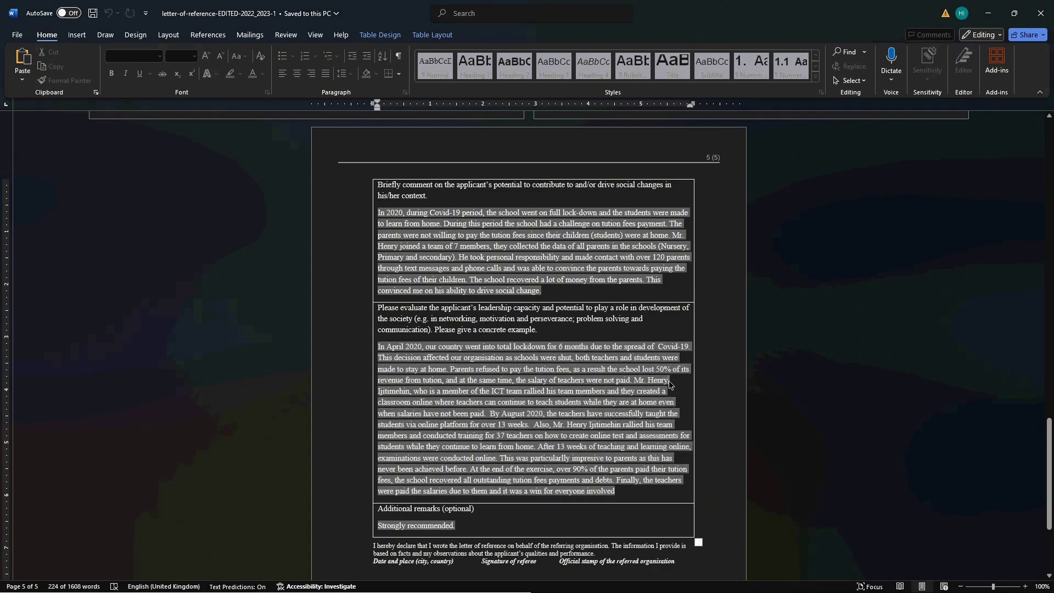
key(BackSpace)
key(BackSpace)
key(BackSpace)
key(BackSpace)
key(BackSpace)
key(BackSpace)
key(BackSpace)
key(BackSpace)
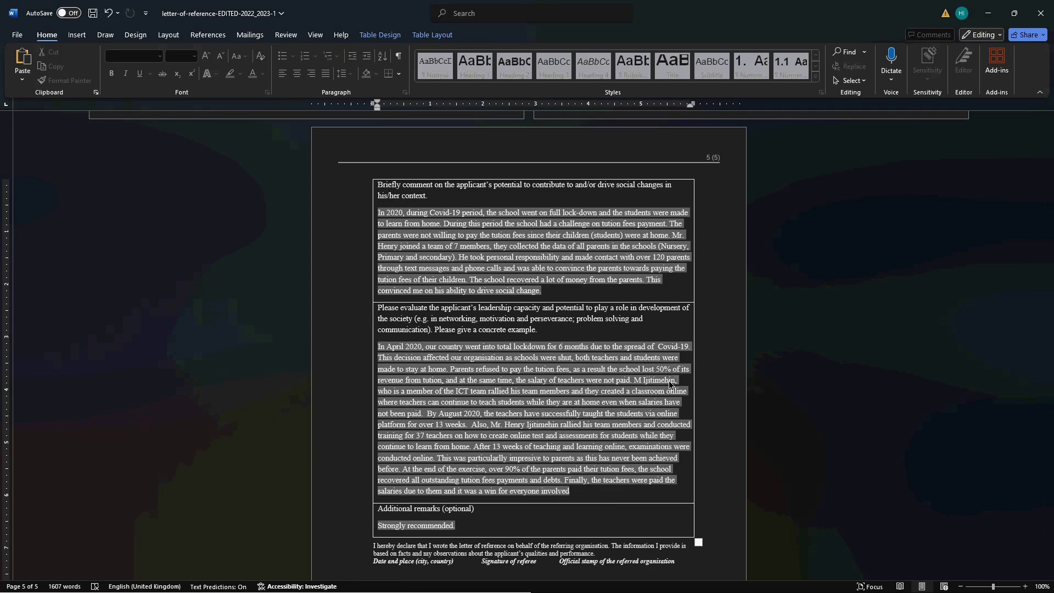
key(BackSpace)
key(BackSpace)
key(BackSpace)
key(BackSpace)
key(BackSpace)
key(BackSpace)
key(BackSpace)
key(BackSpace)
key(BackSpace)
key(BackSpace)
key(BackSpace)
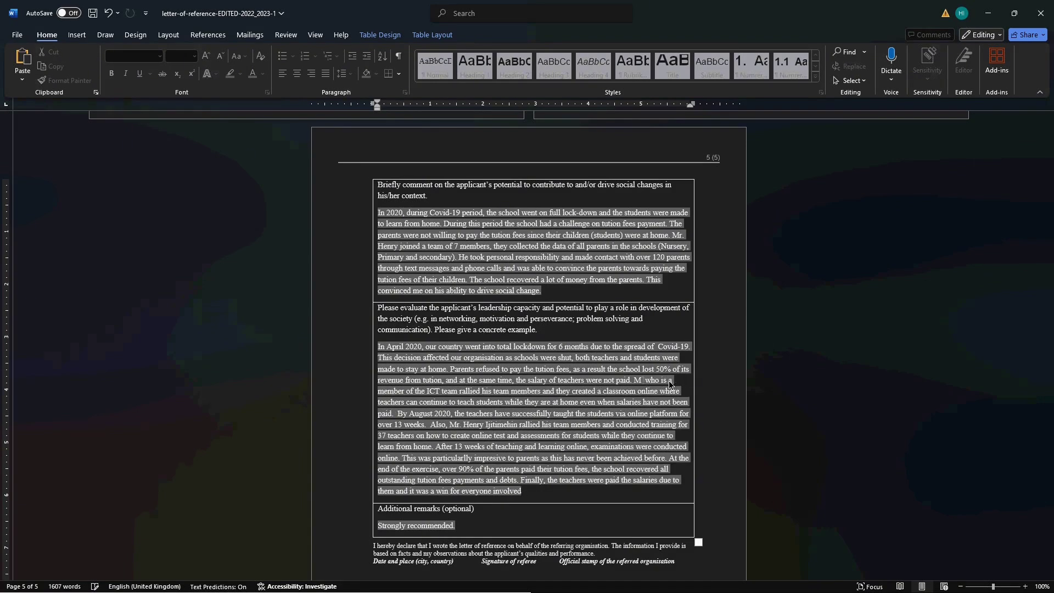
key(BackSpace)
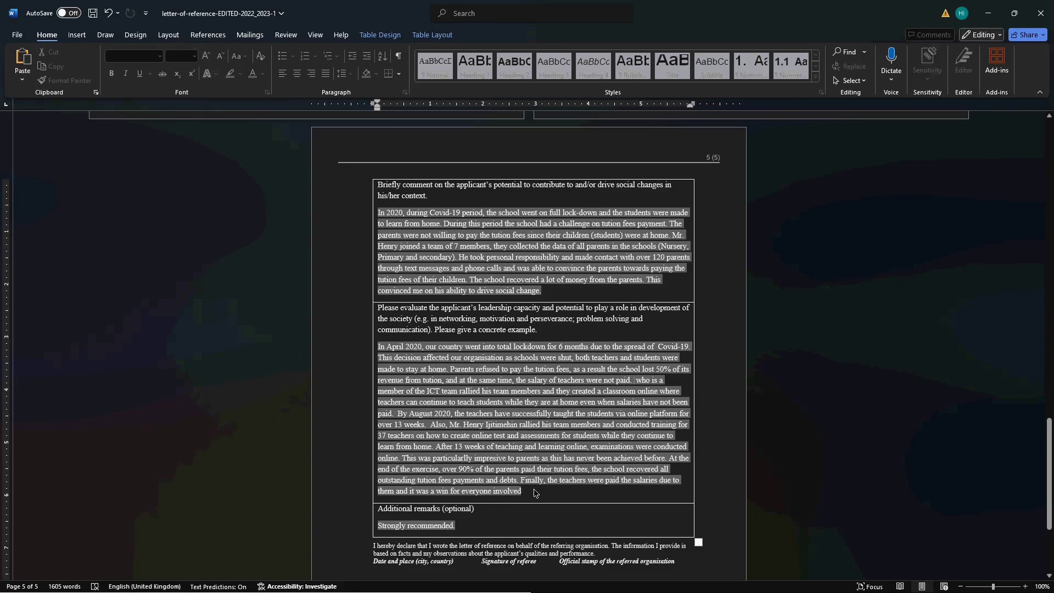
text(she)
triple_click(414, 377)
key(ctrl+c)
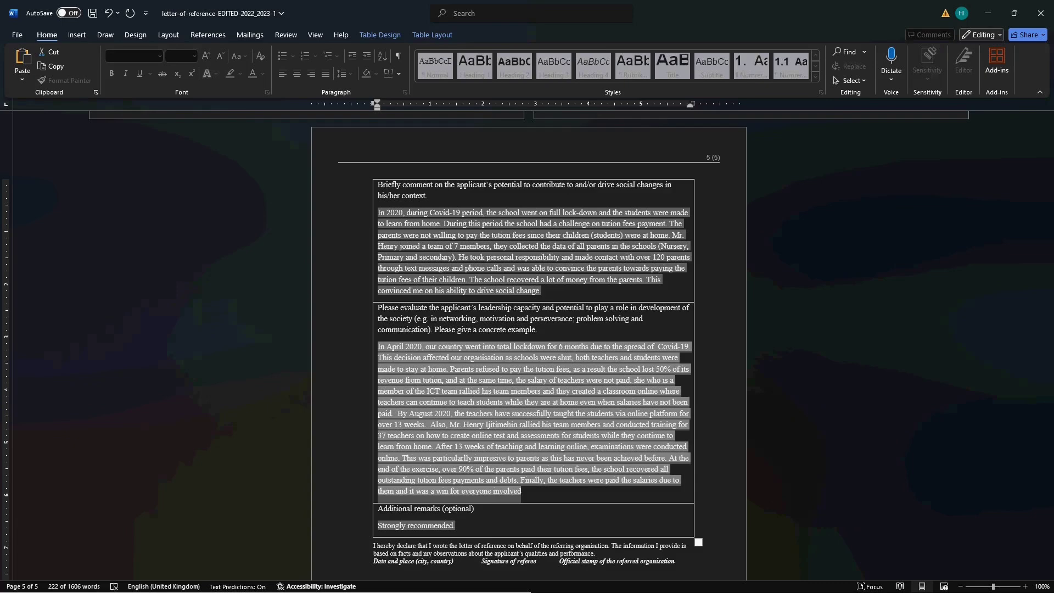
key(super)
- Paste the leadership answer into the 2026 form's page 5 field and delete the name after "Also,"
mouse_move(379, 582)
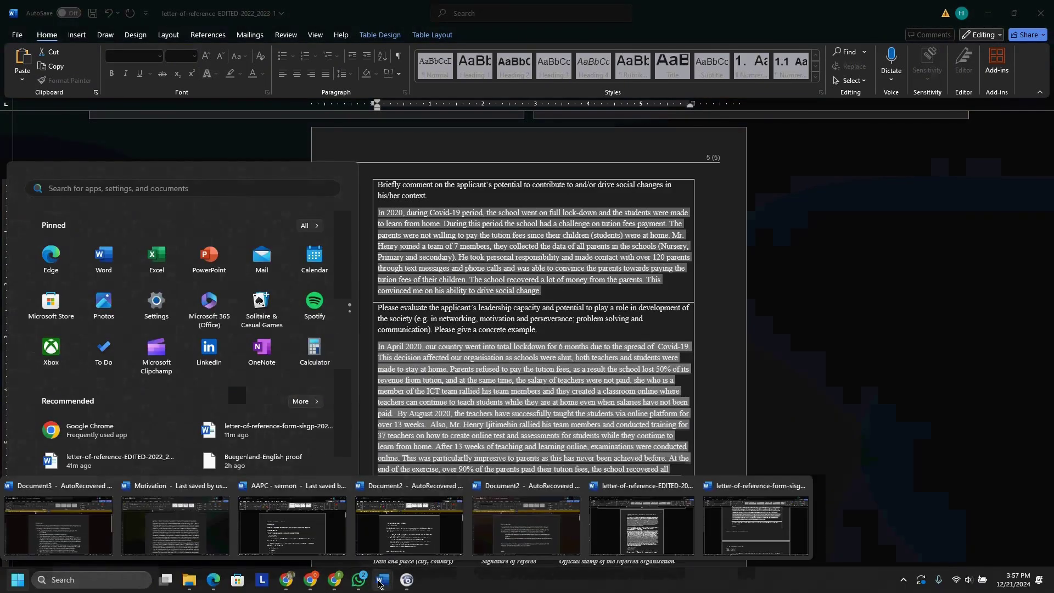
click(733, 525)
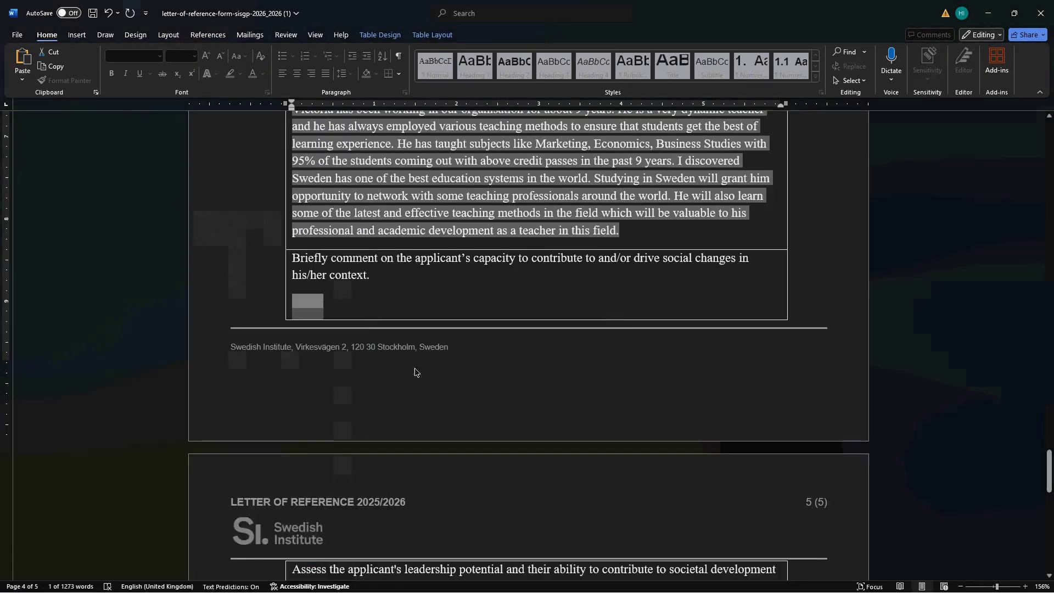
scroll(414, 372, down, 5)
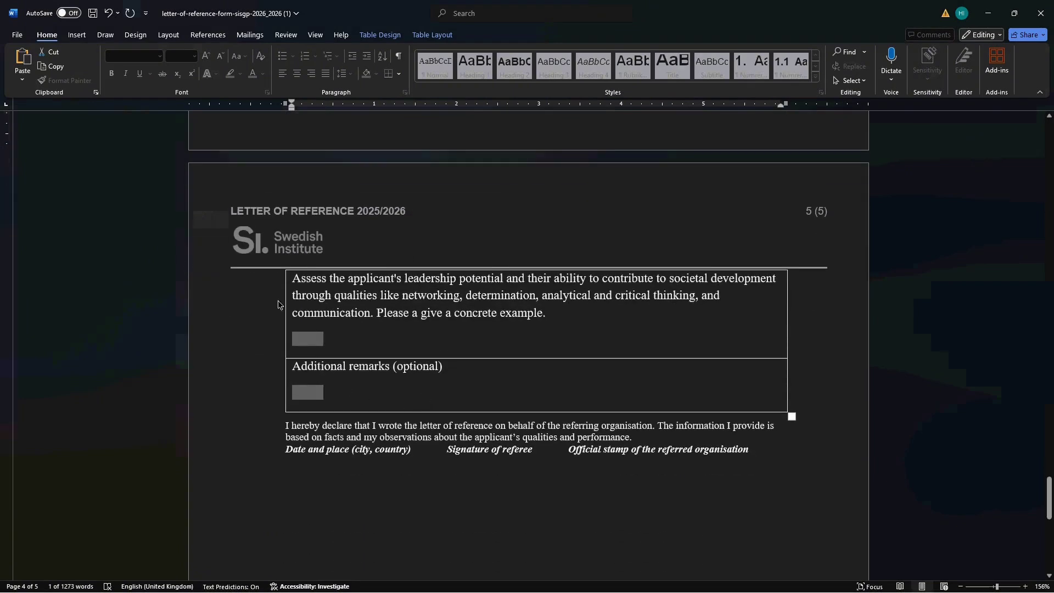
click(305, 341)
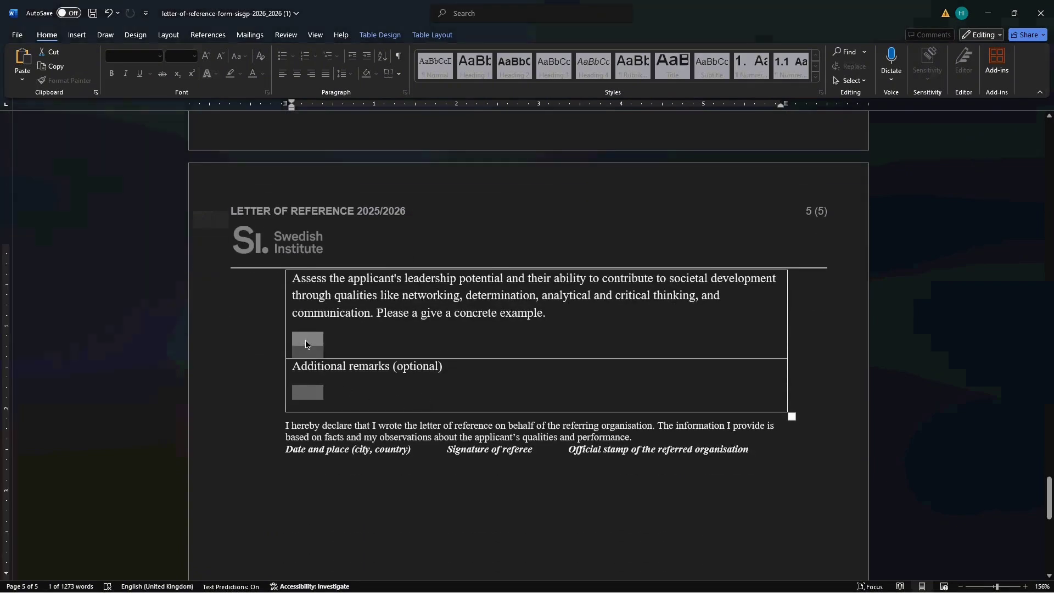
key(ctrl+v)
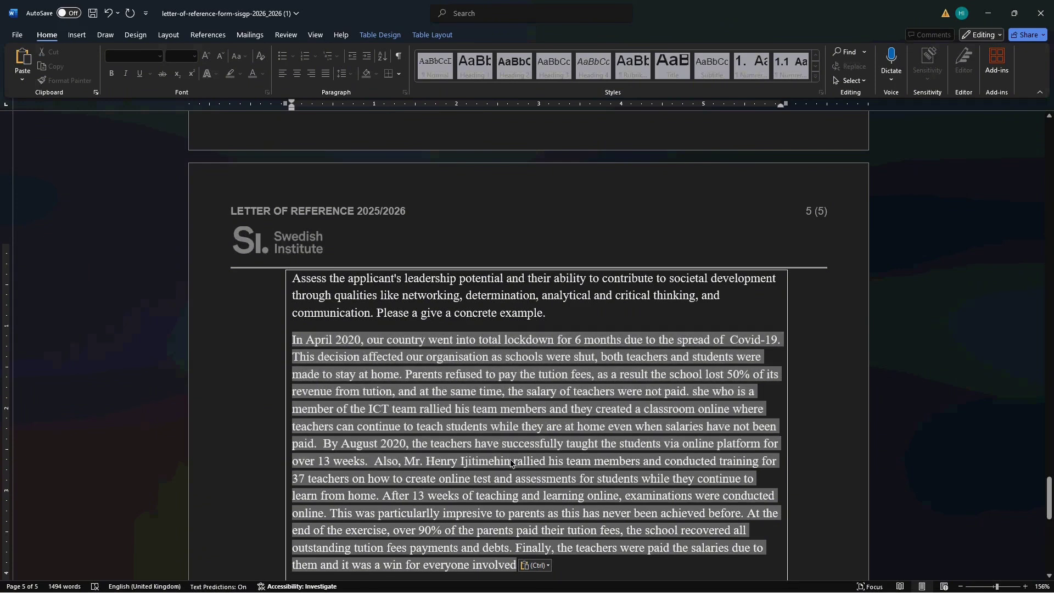
key(BackSpace)
key(BackSpace)
key(BackSpace)
key(BackSpace)
key(BackSpace)
key(BackSpace)
key(BackSpace)
key(BackSpace)
key(BackSpace)
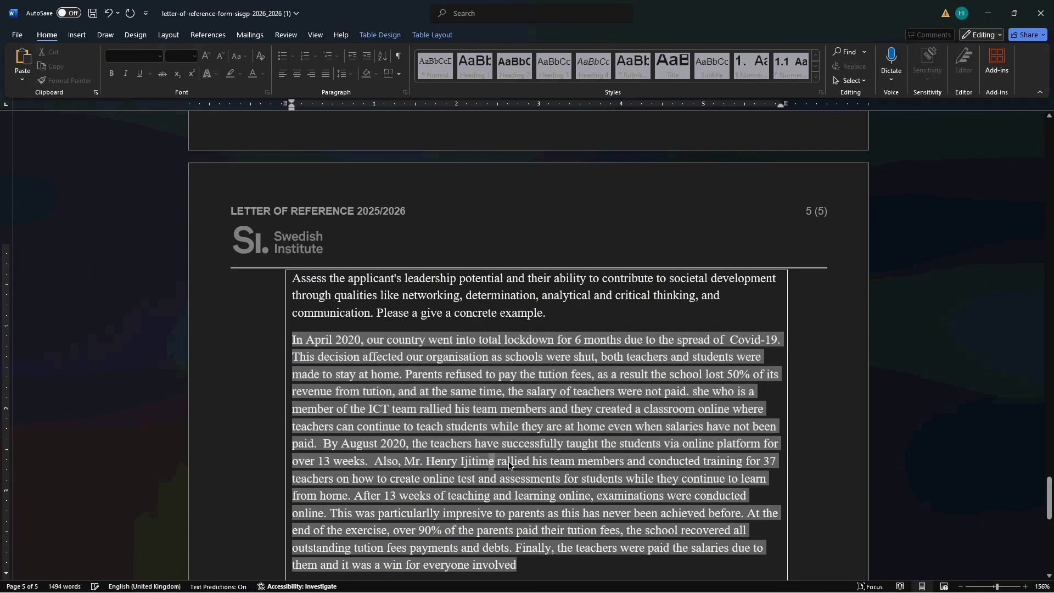
key(BackSpace)
key(BackSpace)
key(BackSpace)
key(BackSpace)
key(BackSpace)
key(BackSpace)
key(BackSpace)
key(BackSpace)
key(BackSpace)
key(BackSpace)
key(BackSpace)
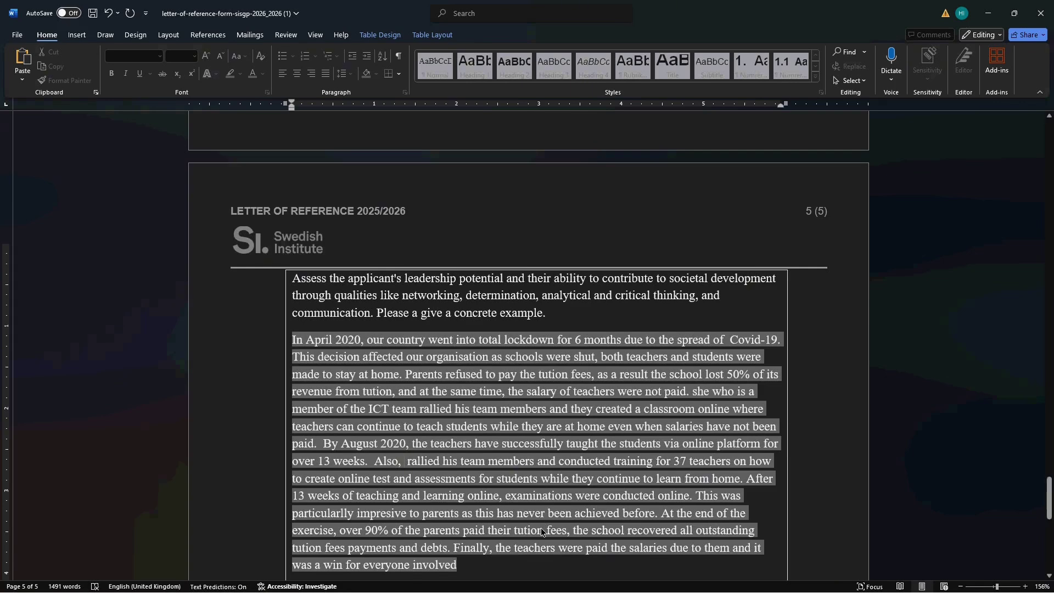
scroll(549, 512, down, 3)
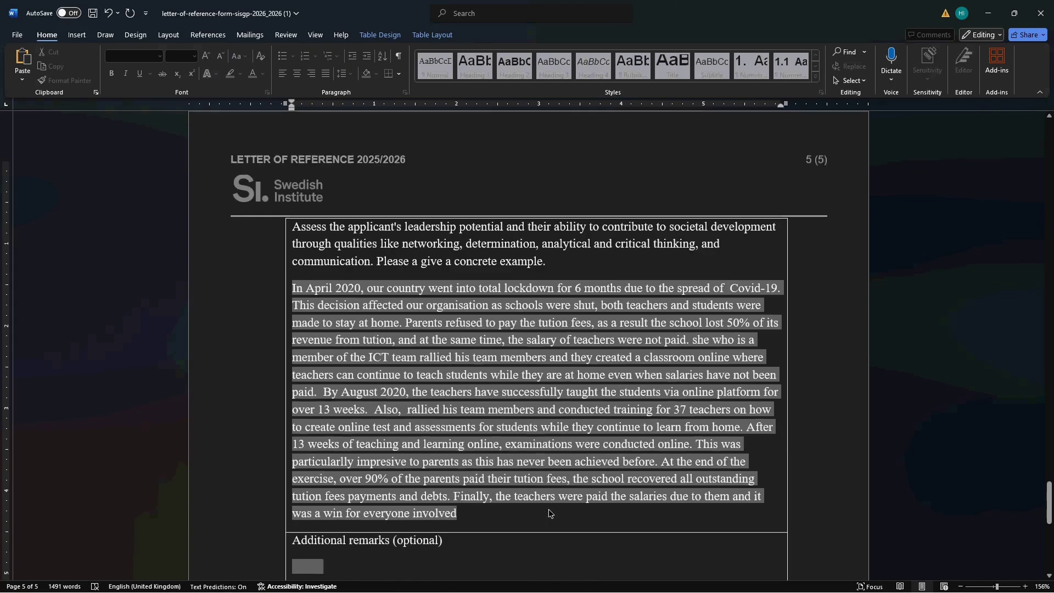
scroll(549, 514, down, 3)
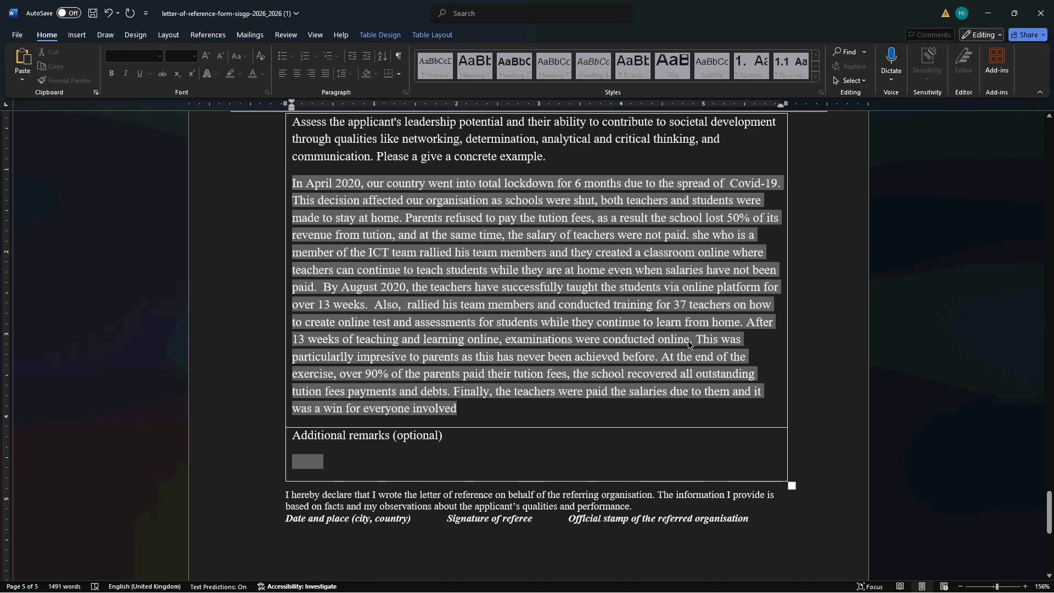
scroll(472, 368, down, 2)
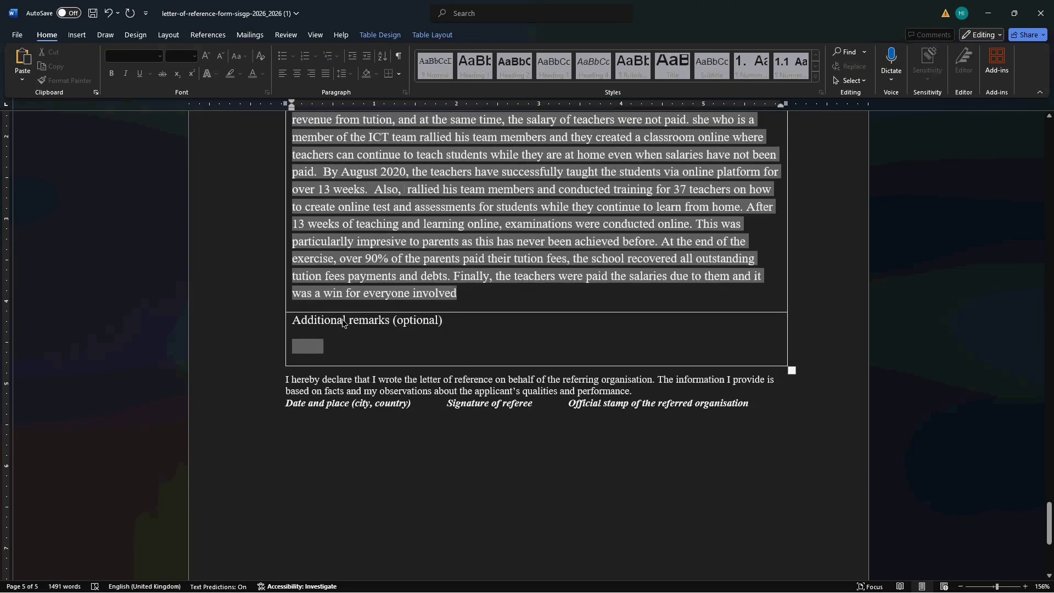
scroll(386, 323, up, 3)
scroll(385, 322, up, 5)
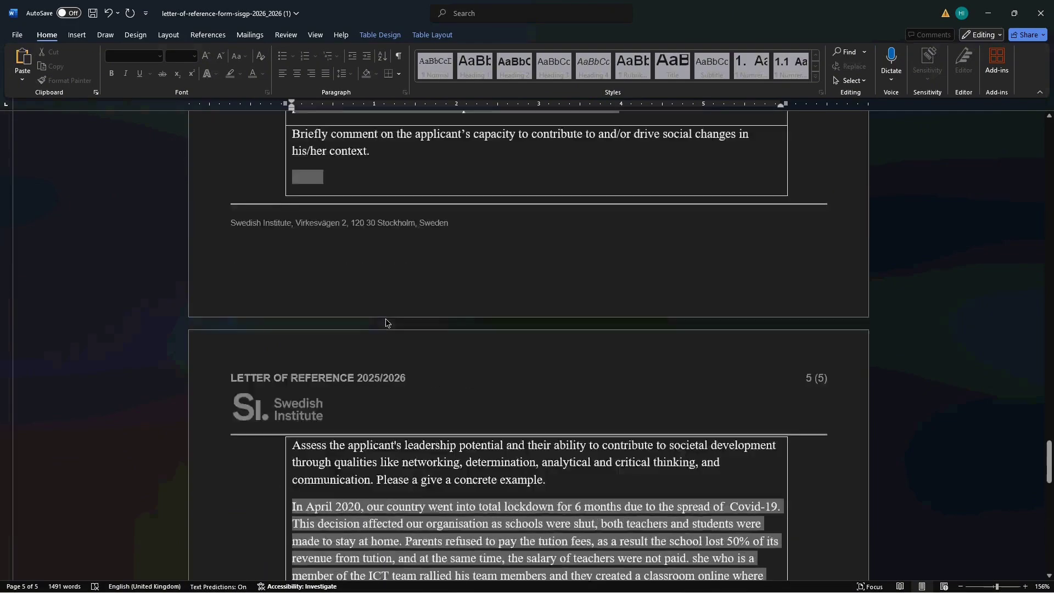
scroll(385, 322, down, 10)
scroll(385, 322, down, 4)
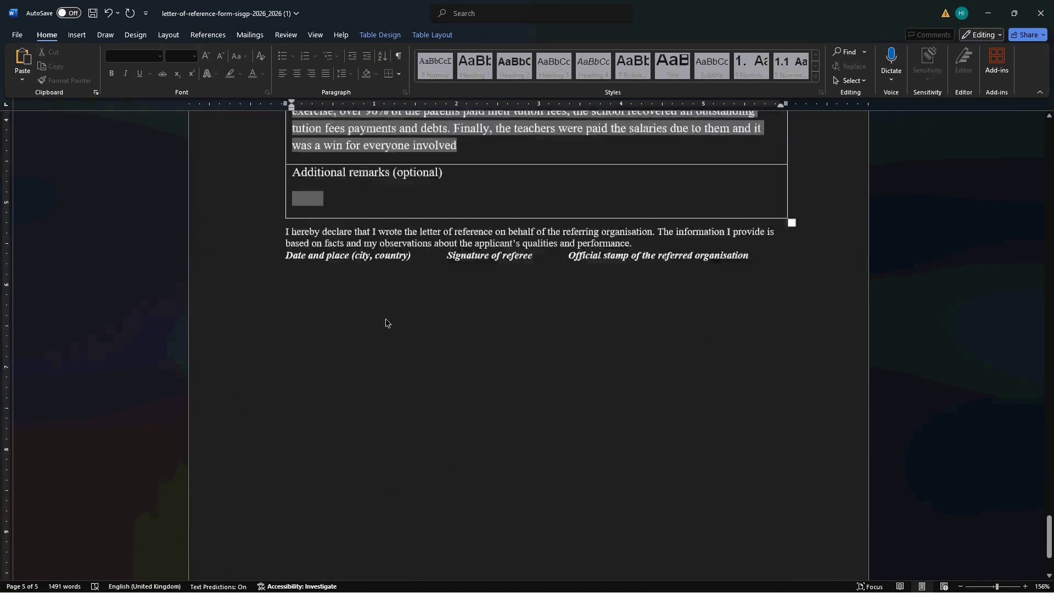
scroll(385, 322, up, 6)
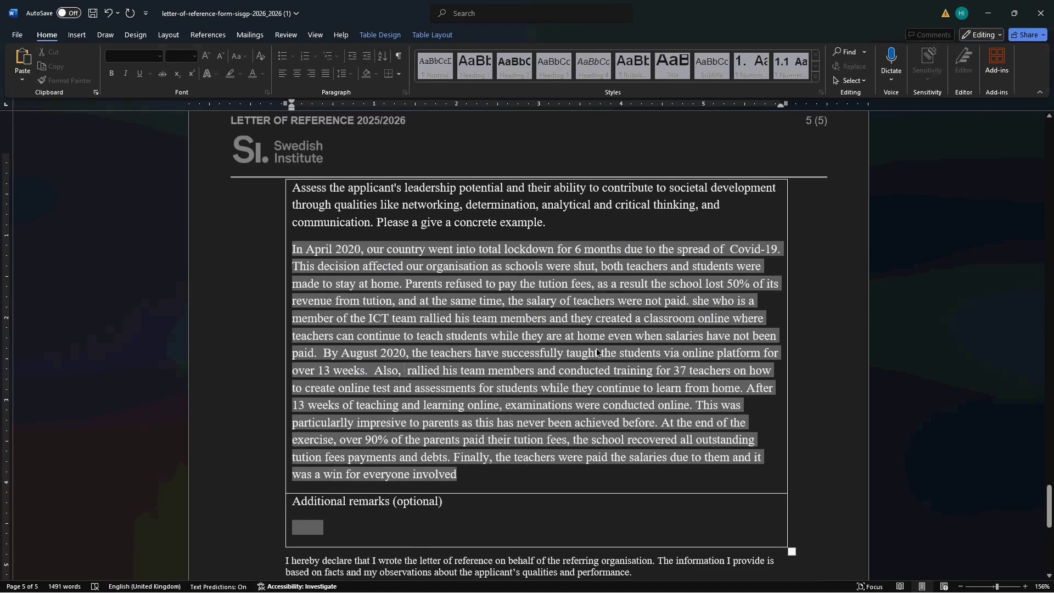
scroll(596, 352, up, 12)
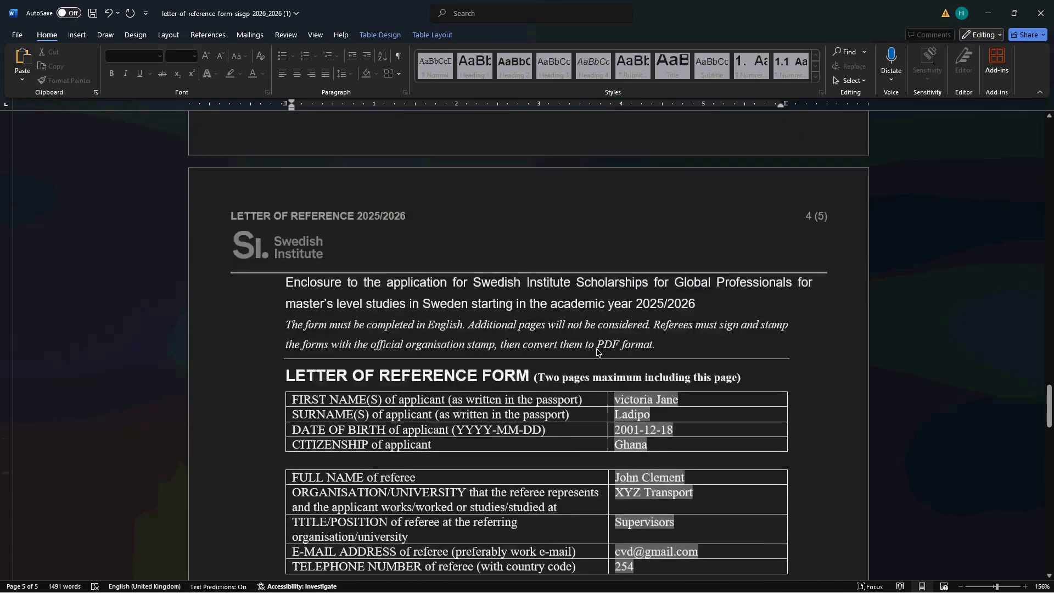
scroll(597, 351, up, 15)
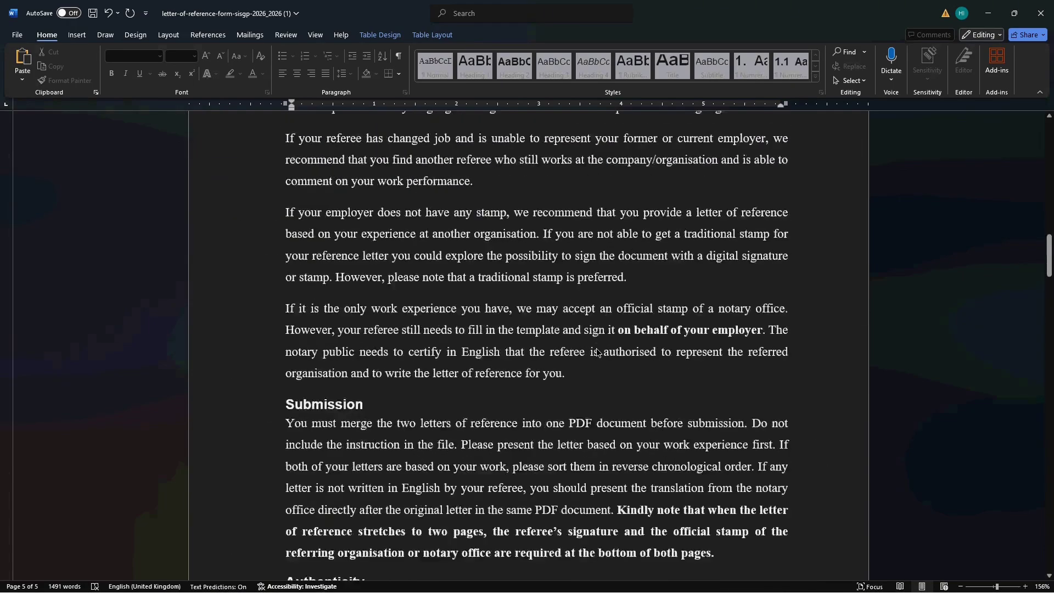
scroll(597, 352, up, 15)
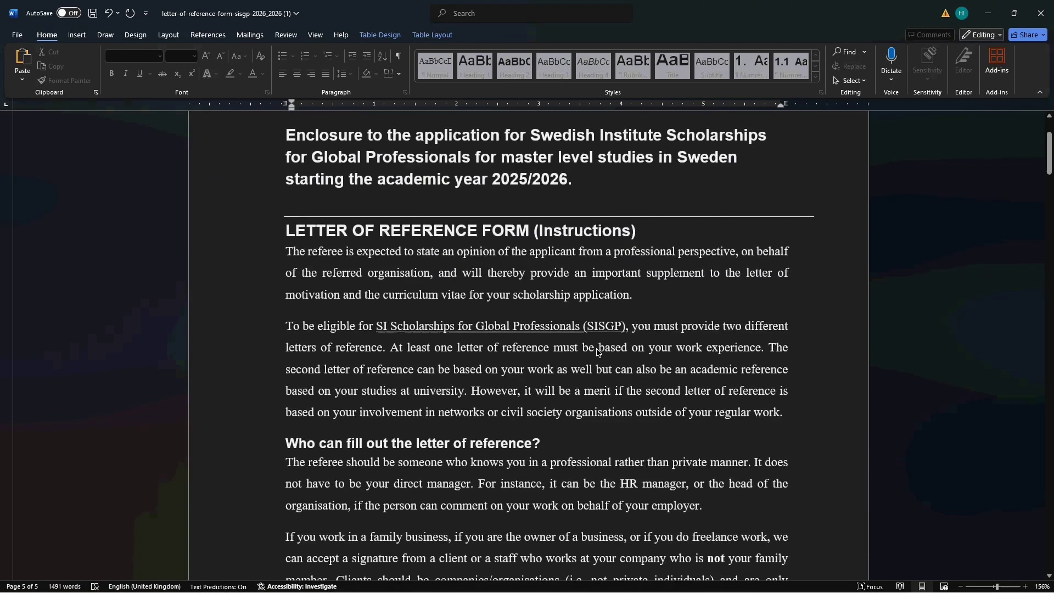
scroll(596, 348, down, 6)
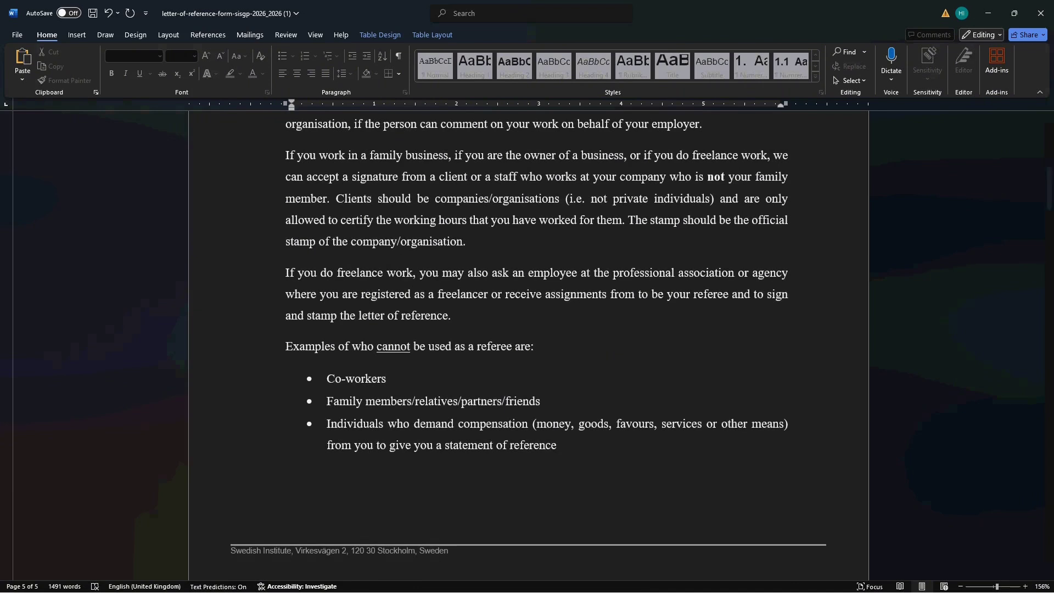